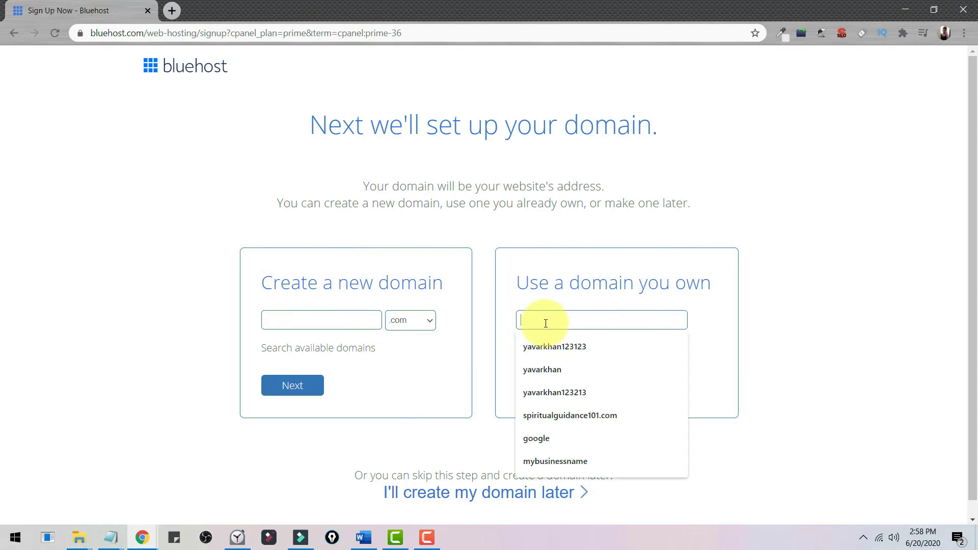
# Choose allbonsia.com as the new domain and continue to the account information form
pyautogui.click(301, 319)
pyautogui.click(131, 259)
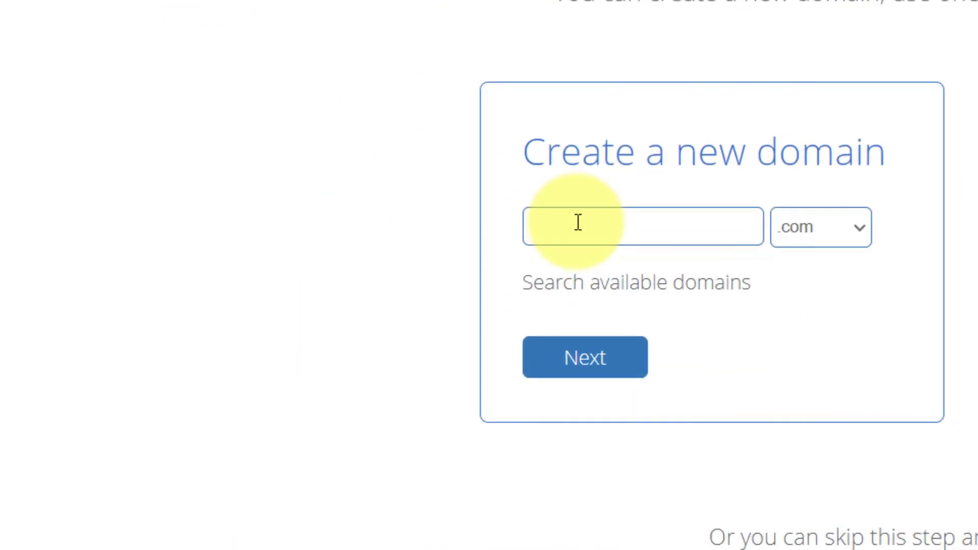
pyautogui.click(578, 223)
pyautogui.write('bons')
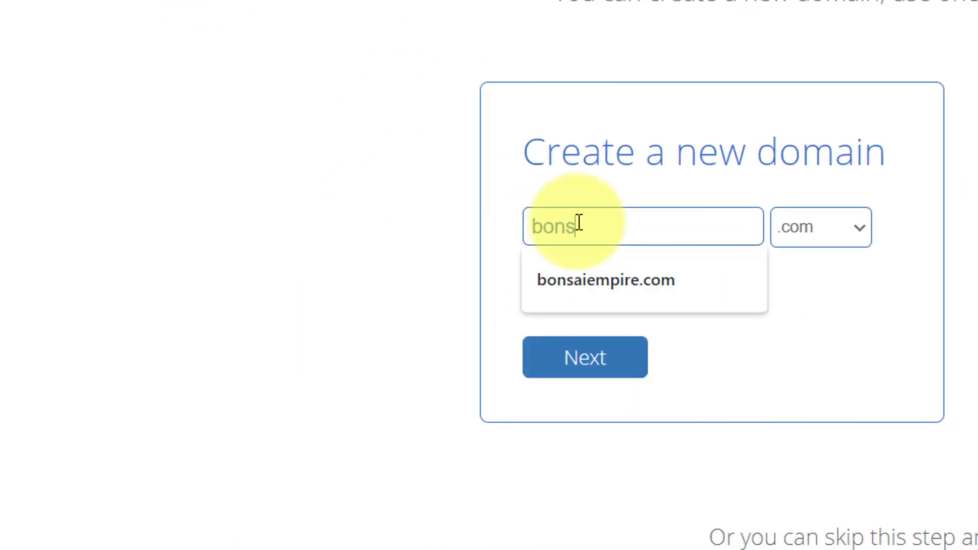
pyautogui.write('a')
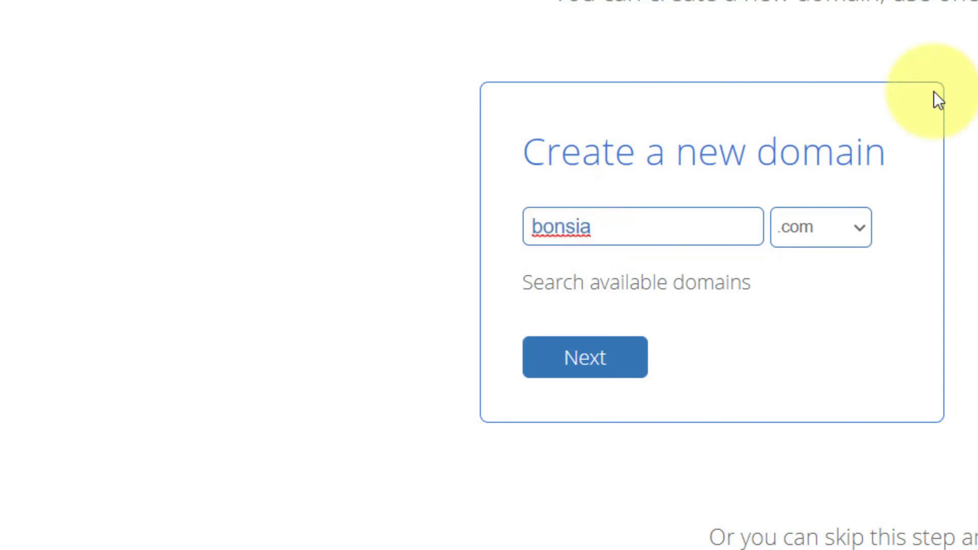
pyautogui.scroll(-1, 726, 116)
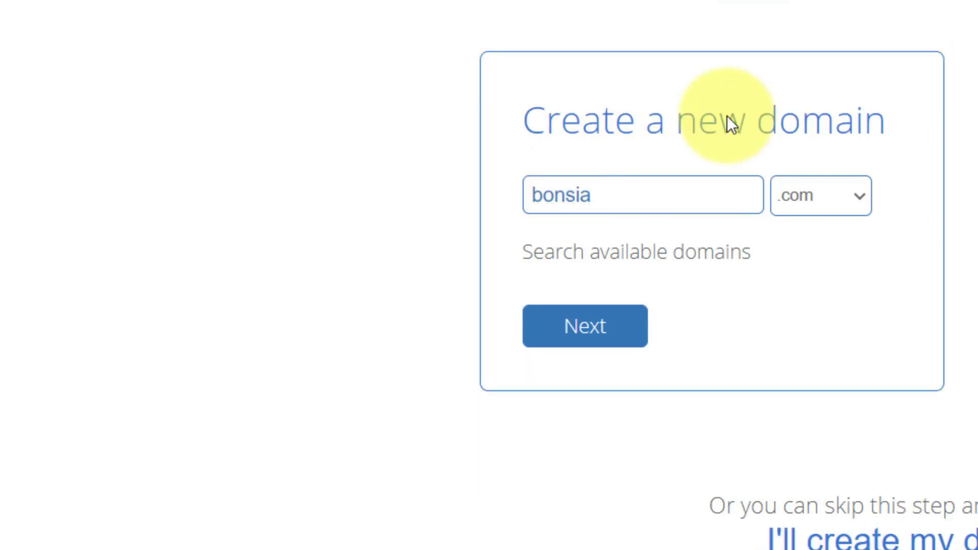
pyautogui.click(562, 344)
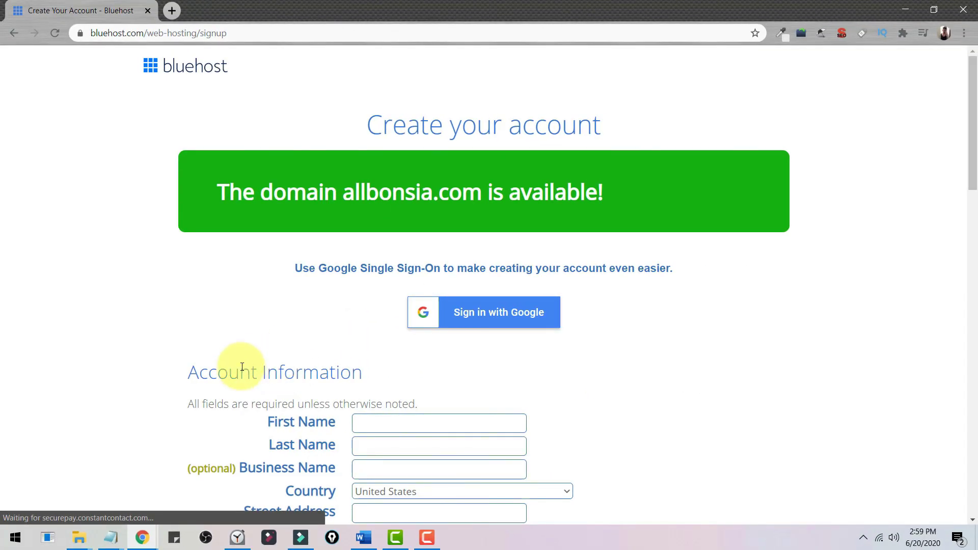
pyautogui.scroll(-3, 395, 327)
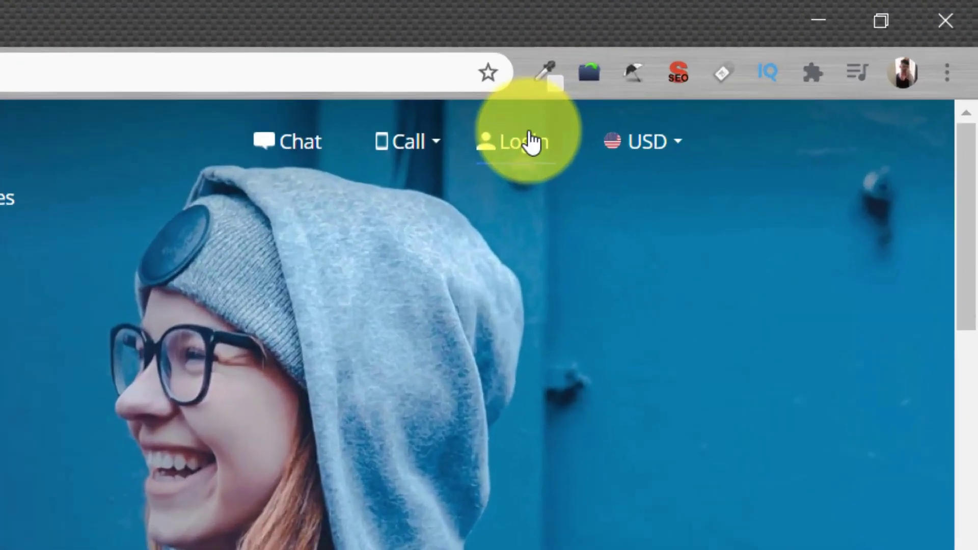
# Log in to the Bluehost hosting account with the saved credentials
pyautogui.click(530, 143)
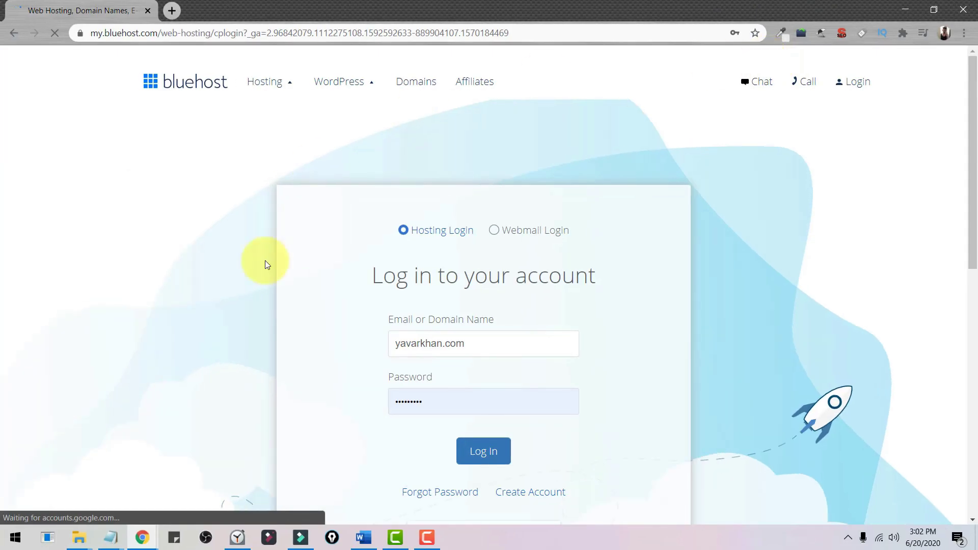
pyautogui.click(493, 457)
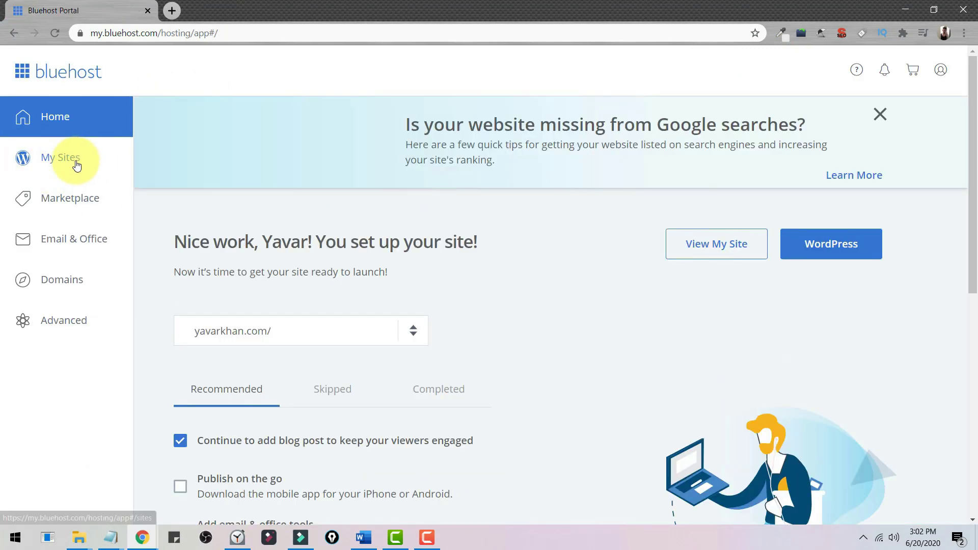
# Create a new WordPress site named Bonsai tree with the tagline "How to grow a Bonsai tree, for beginners"
pyautogui.click(78, 155)
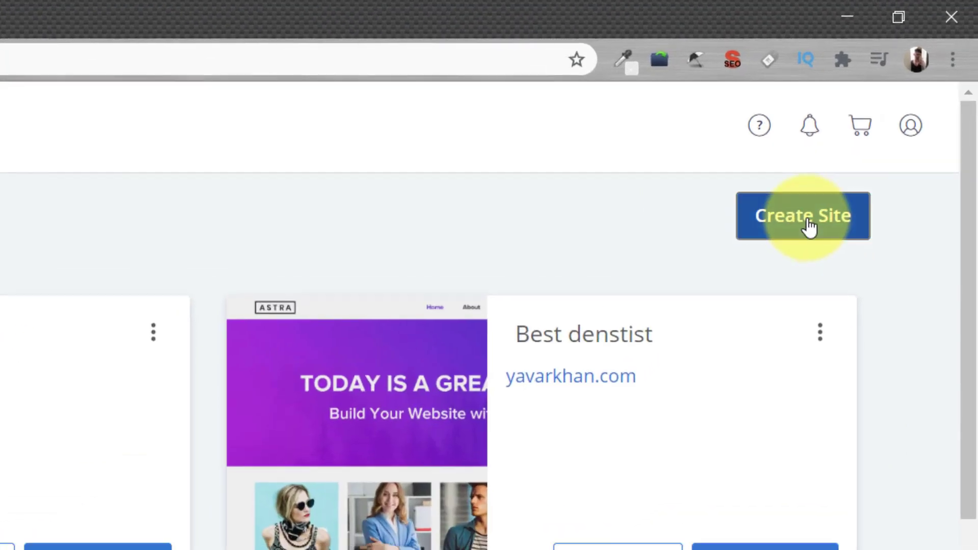
pyautogui.click(834, 188)
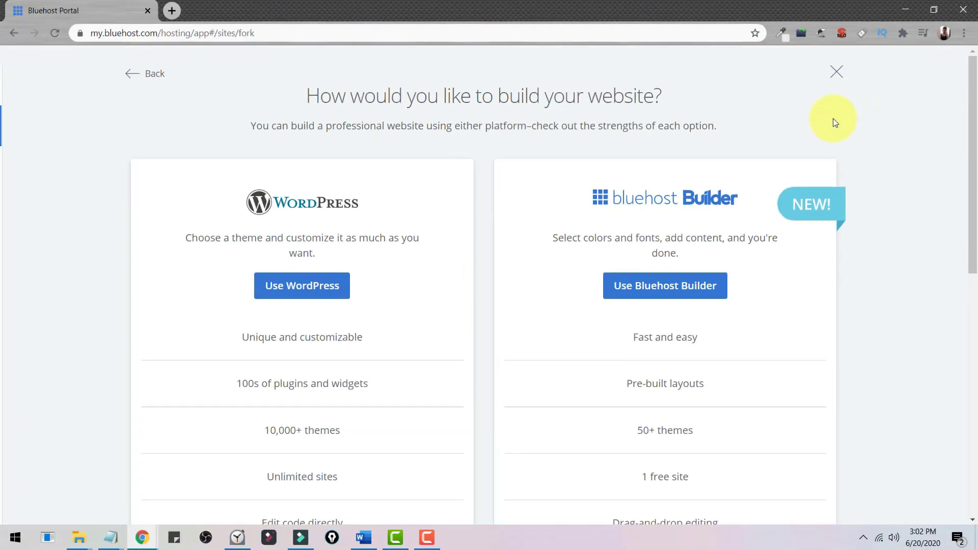
pyautogui.click(311, 287)
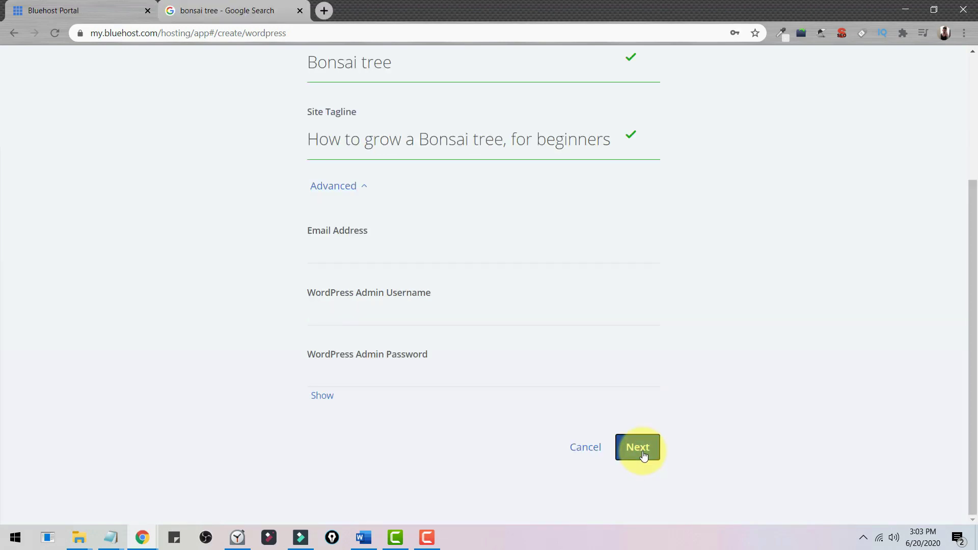
pyautogui.click(637, 445)
# Install WordPress on the temporary box5532.temp.domains domain in the bonsai directory, deselecting the WP Forms, Opt-in Monster and Monster Insight plugins
pyautogui.click(421, 253)
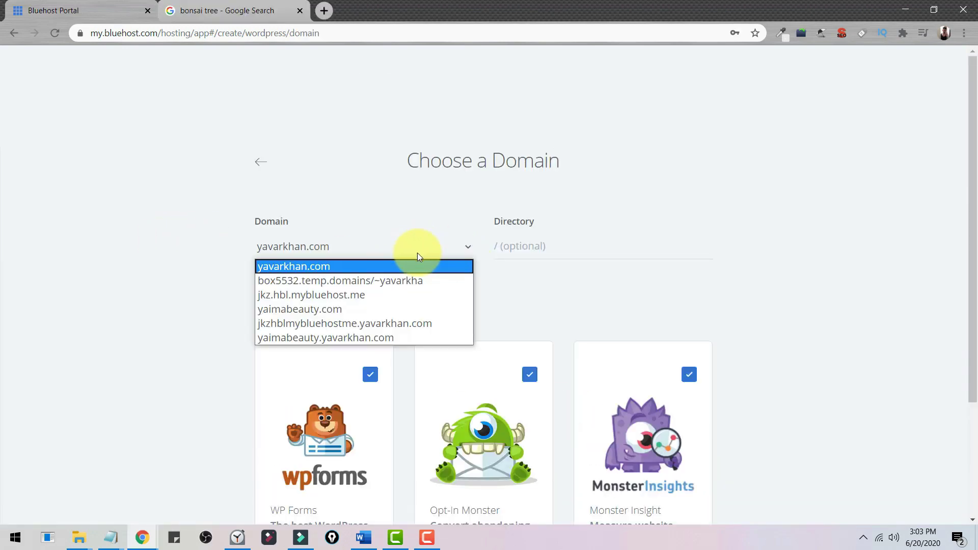
pyautogui.click(388, 280)
pyautogui.scroll(-3, 399, 253)
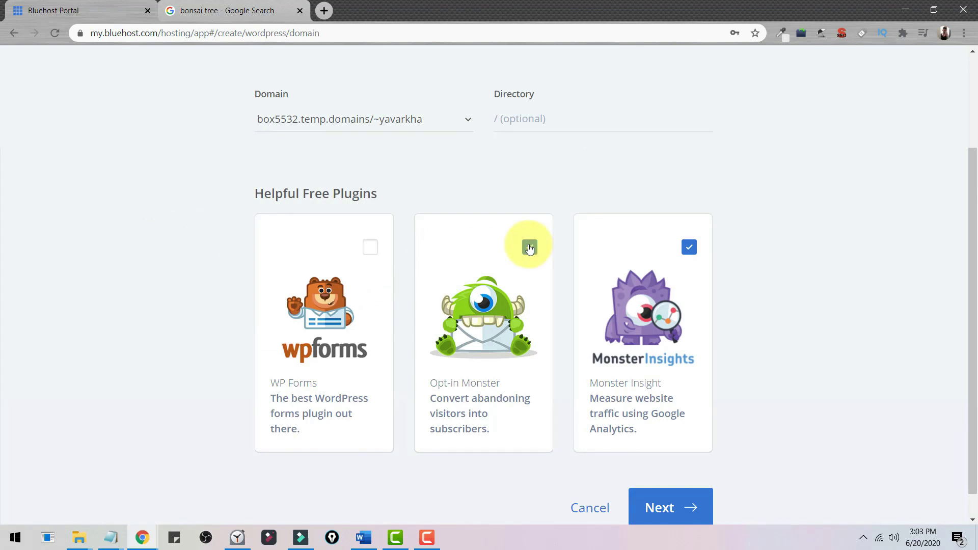
pyautogui.click(680, 249)
pyautogui.scroll(-1, 534, 260)
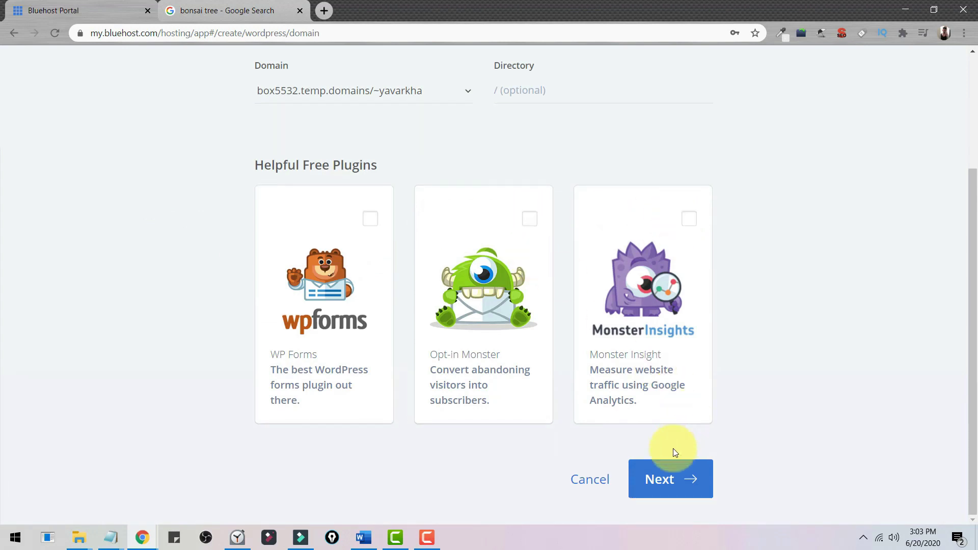
pyautogui.click(658, 482)
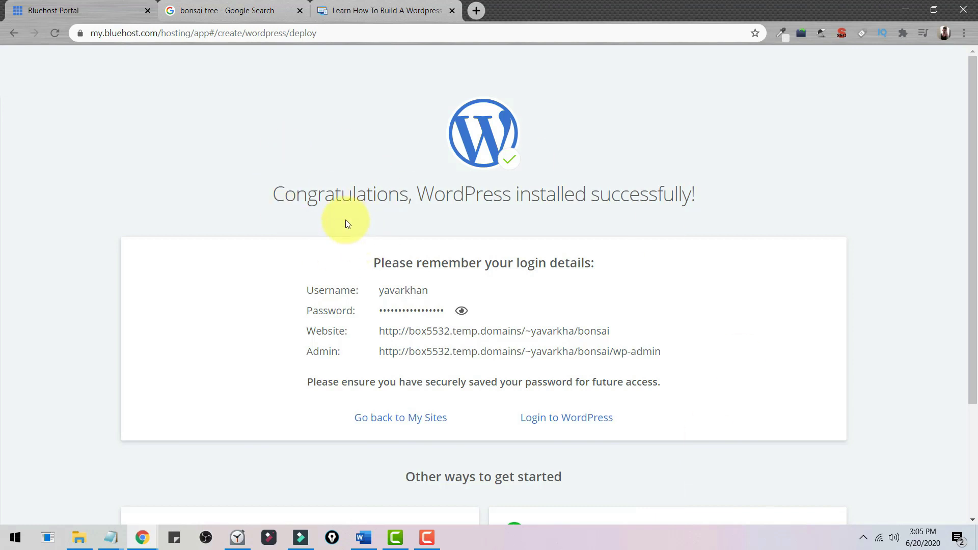
# Log in to the new site's WordPress admin and view the live Bonsai Tree site in a separate browser tab
pyautogui.click(582, 416)
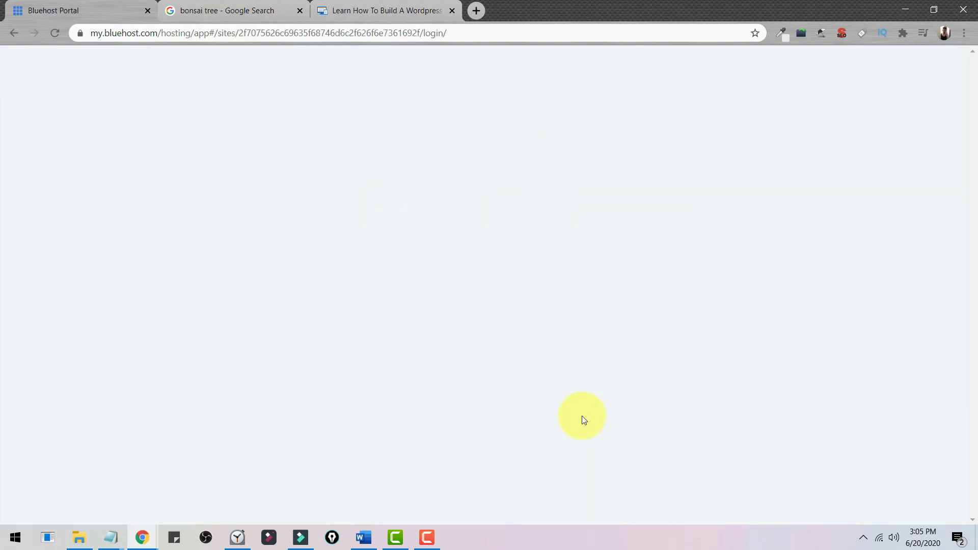
pyautogui.moveTo(43, 67)
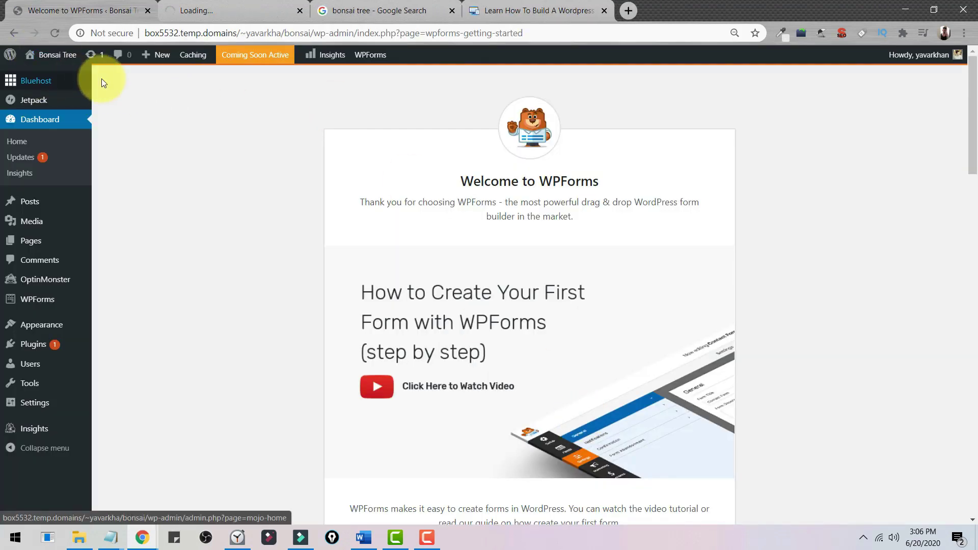
pyautogui.keyDown('ctrl'); pyautogui.click(57, 54); pyautogui.keyUp('ctrl')
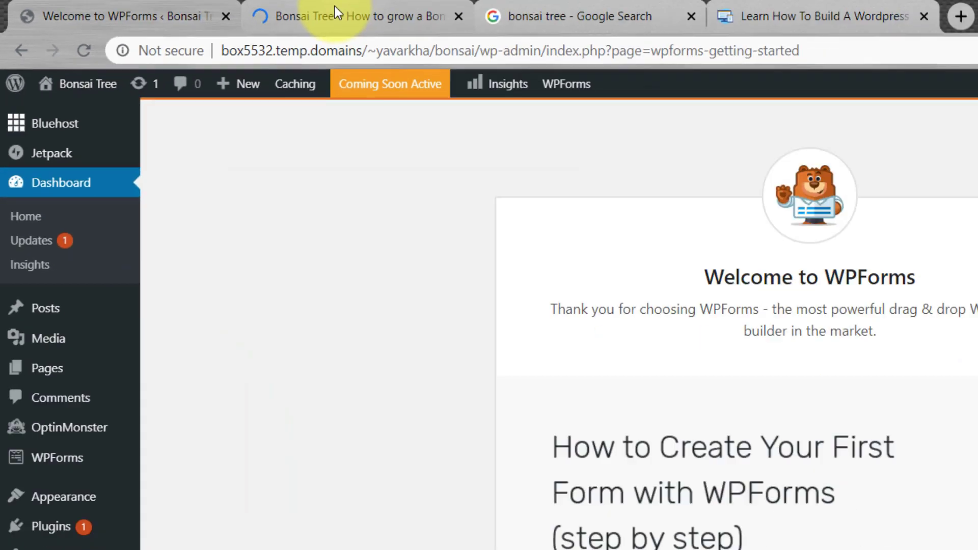
pyautogui.click(815, 16)
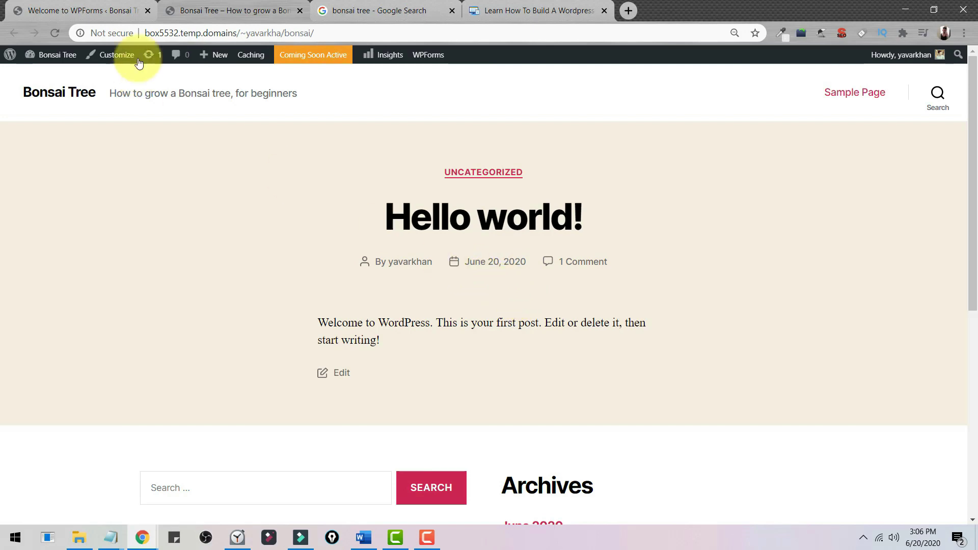
# Return to the WordPress admin and open the installed themes to look through them
pyautogui.click(92, 5)
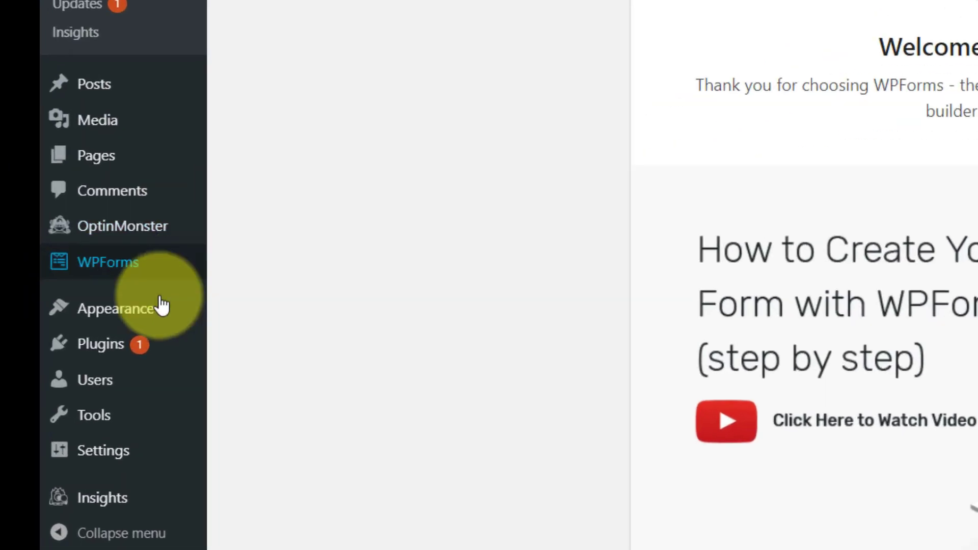
pyautogui.moveTo(60, 328)
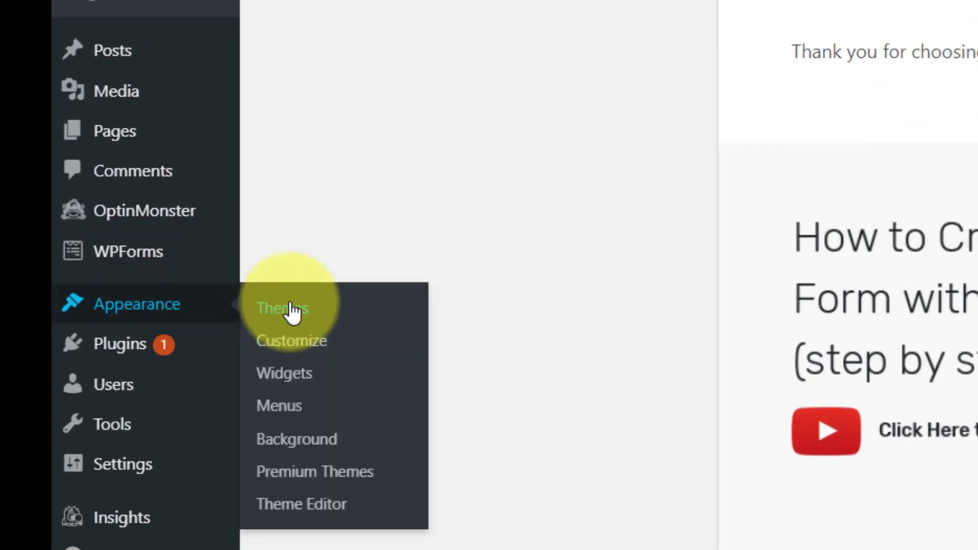
pyautogui.click(291, 308)
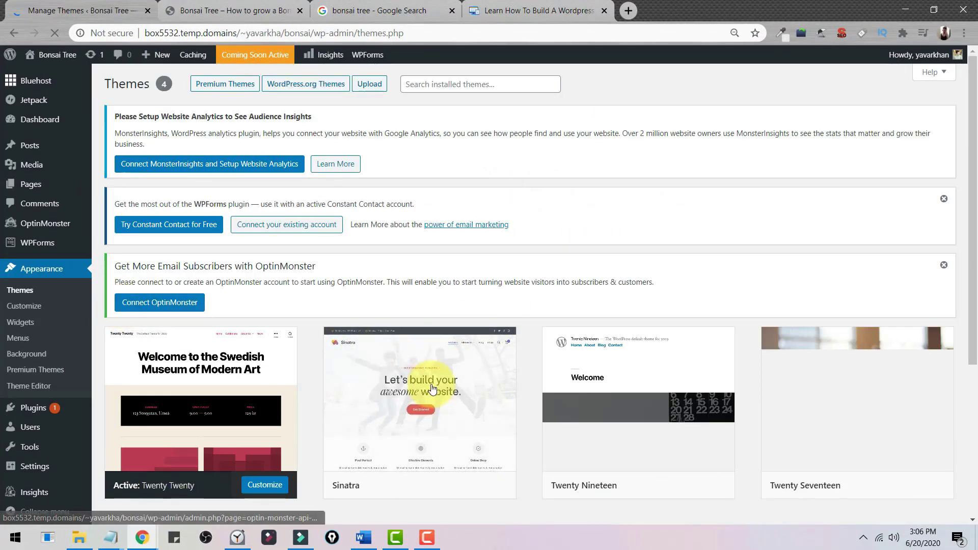
pyautogui.moveTo(514, 385)
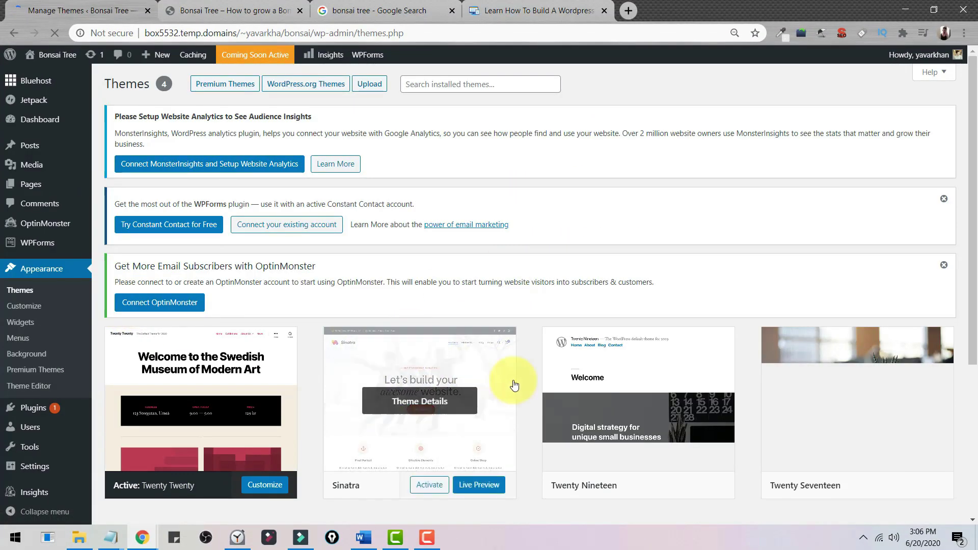
pyautogui.scroll(-5, 514, 392)
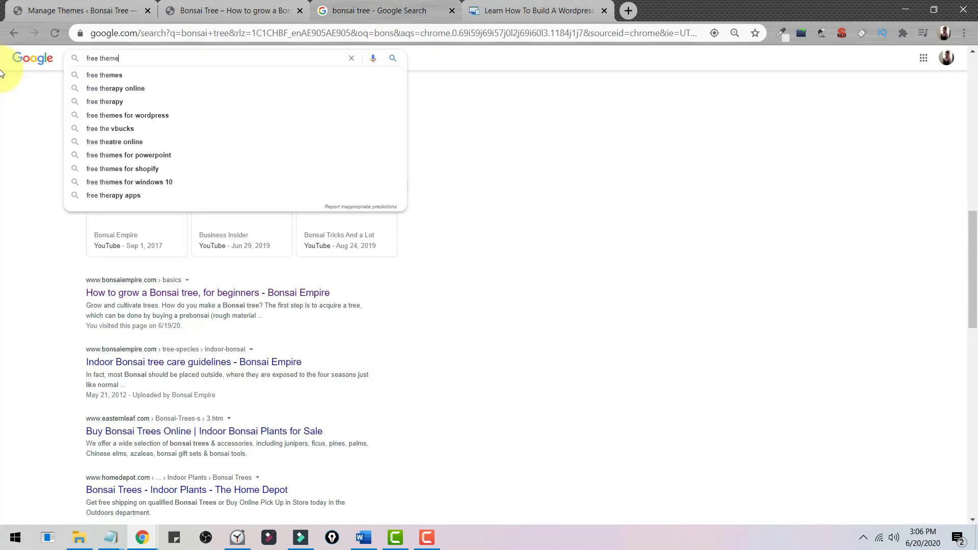
# Search Google for "free theme on wordpress"
pyautogui.write('on wordpress')
pyautogui.press('Return')
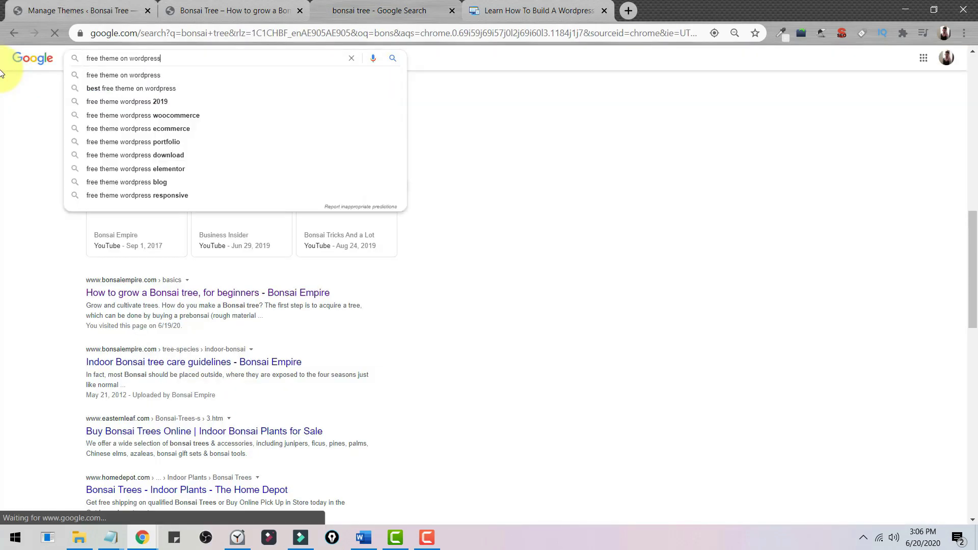
# Start adding a new theme in the WordPress admin and search the theme directory for "astra"
pyautogui.click(132, 11)
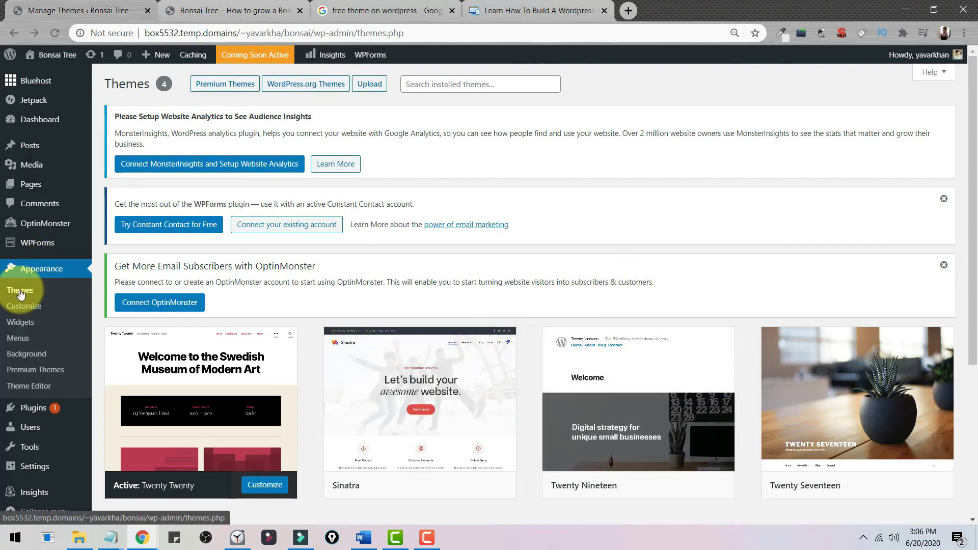
pyautogui.scroll(-5, 209, 363)
pyautogui.click(199, 365)
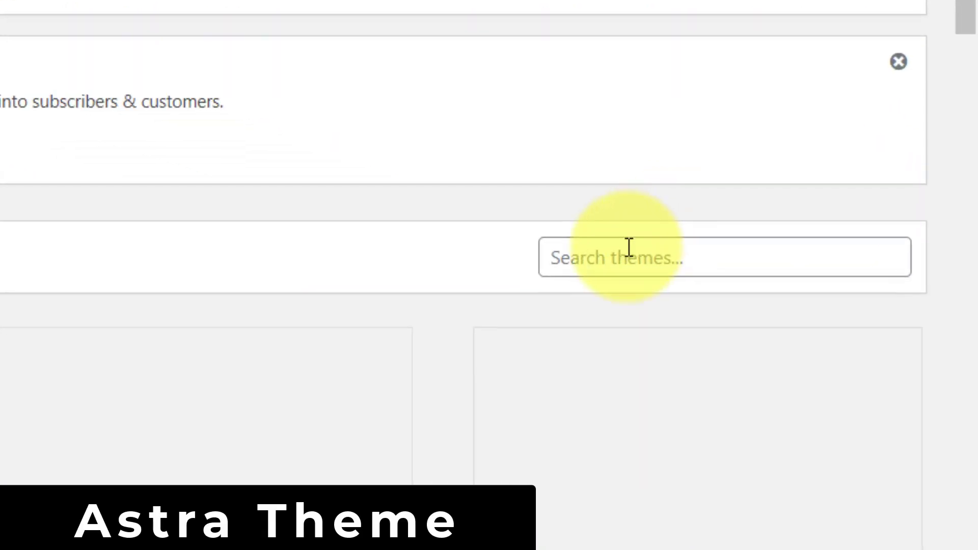
pyautogui.click(630, 249)
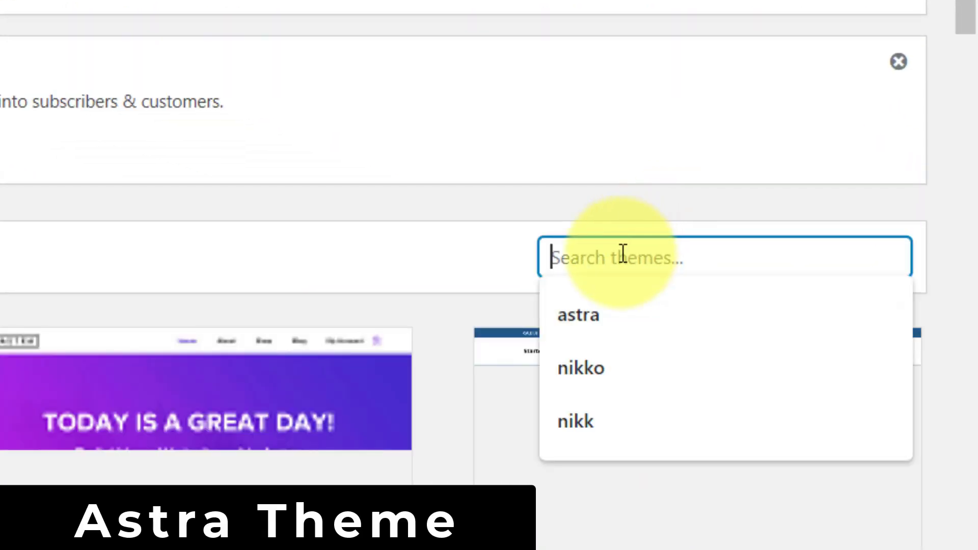
pyautogui.click(598, 305)
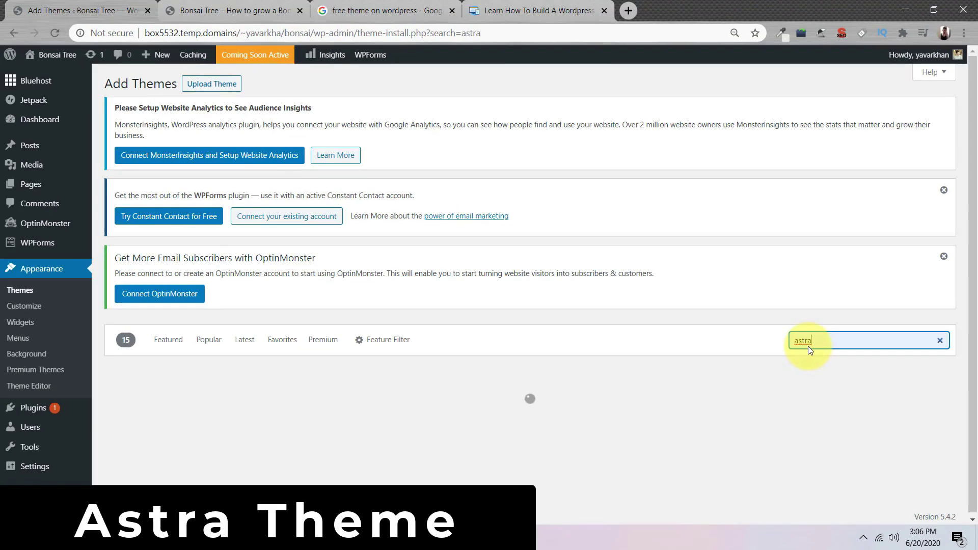
# Install and activate the Astra theme
pyautogui.scroll(-2, 384, 276)
pyautogui.click(228, 434)
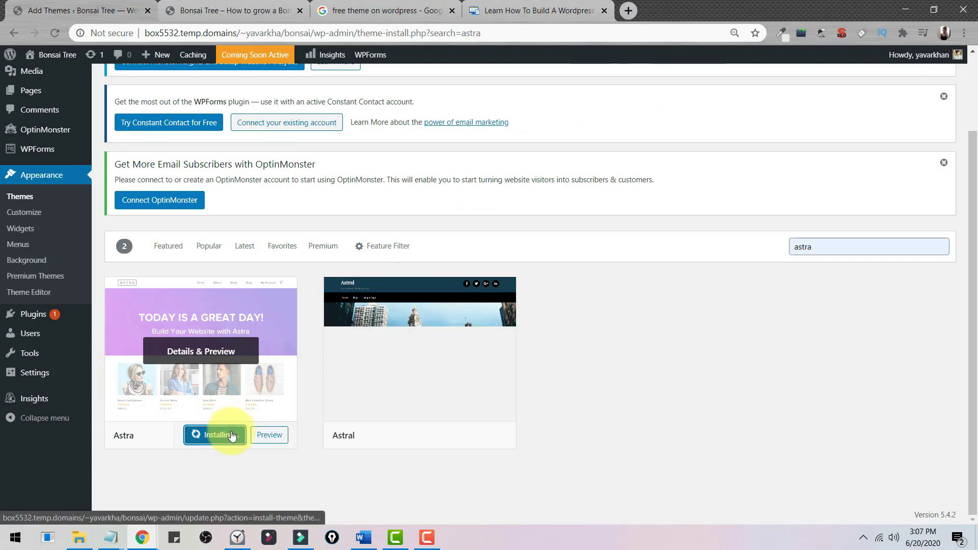
pyautogui.click(212, 437)
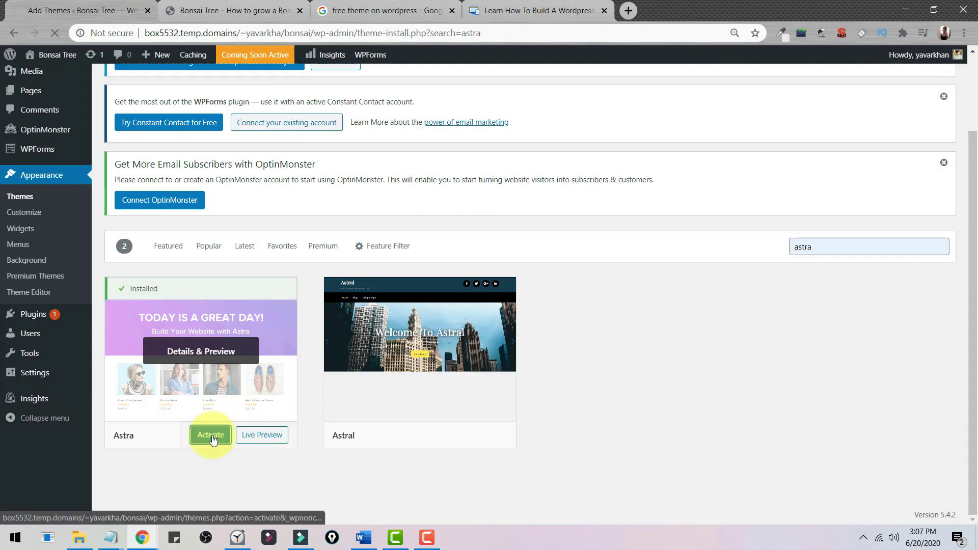
# Reload the live Bonsai Tree site to check its appearance with the new theme
pyautogui.click(288, 9)
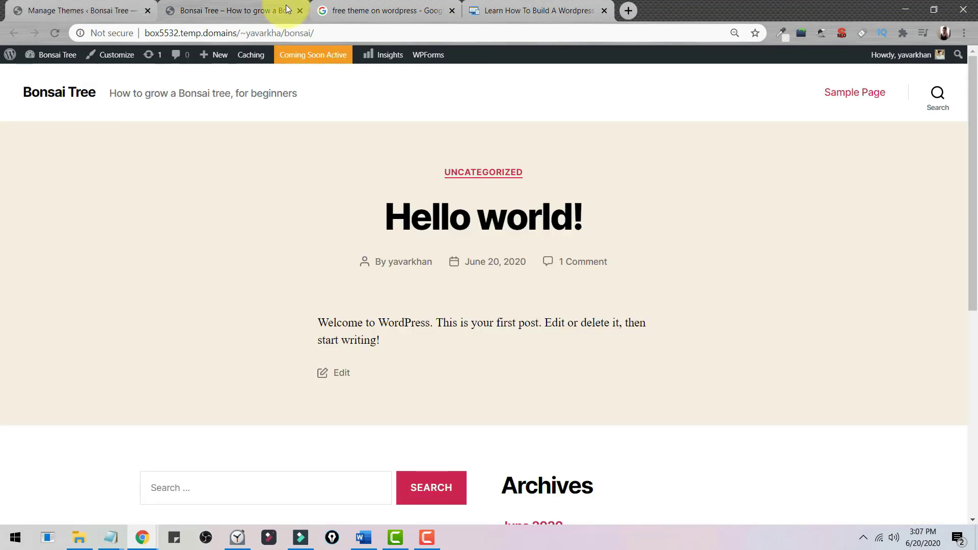
pyautogui.click(54, 35)
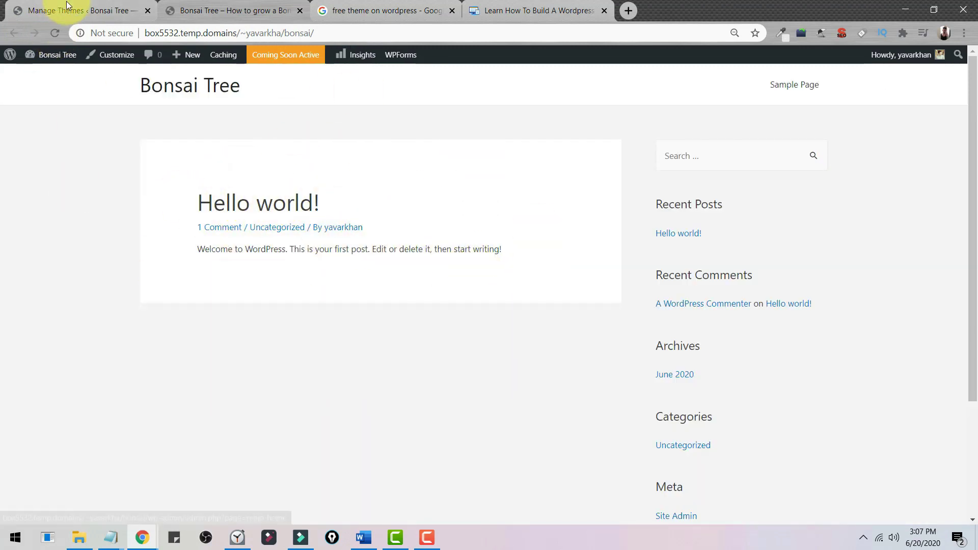
# Open the list of all posts in the WordPress admin and try to move the "Hello world!" post to the trash
pyautogui.click(87, 7)
pyautogui.moveTo(22, 148)
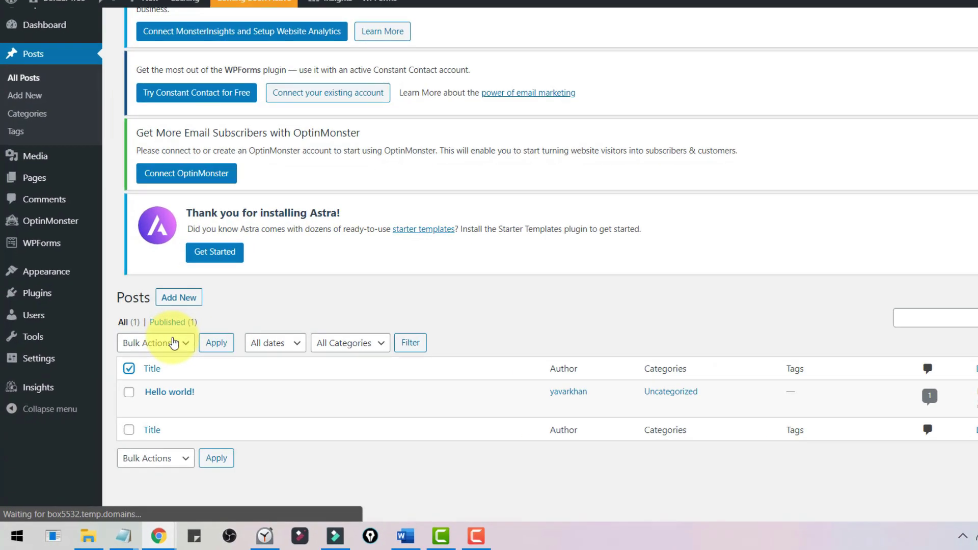
pyautogui.click(142, 374)
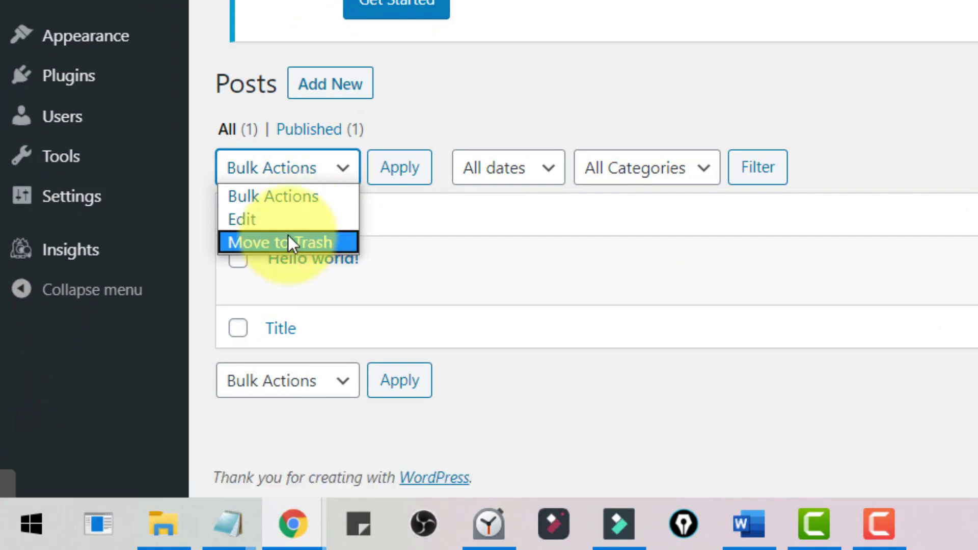
pyautogui.click(278, 265)
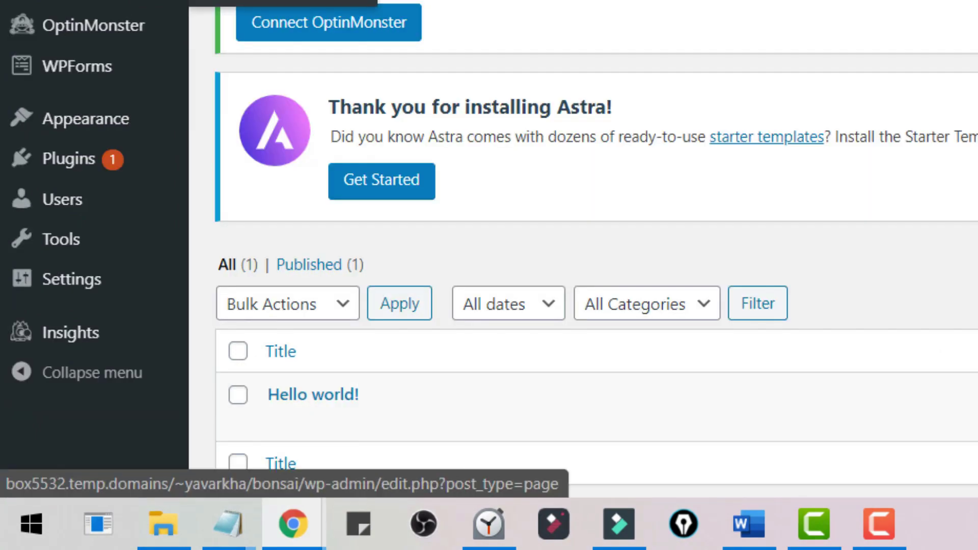
# Open the list of all pages and move both the Privacy Policy and Sample Page entries to the trash
pyautogui.moveTo(31, 257)
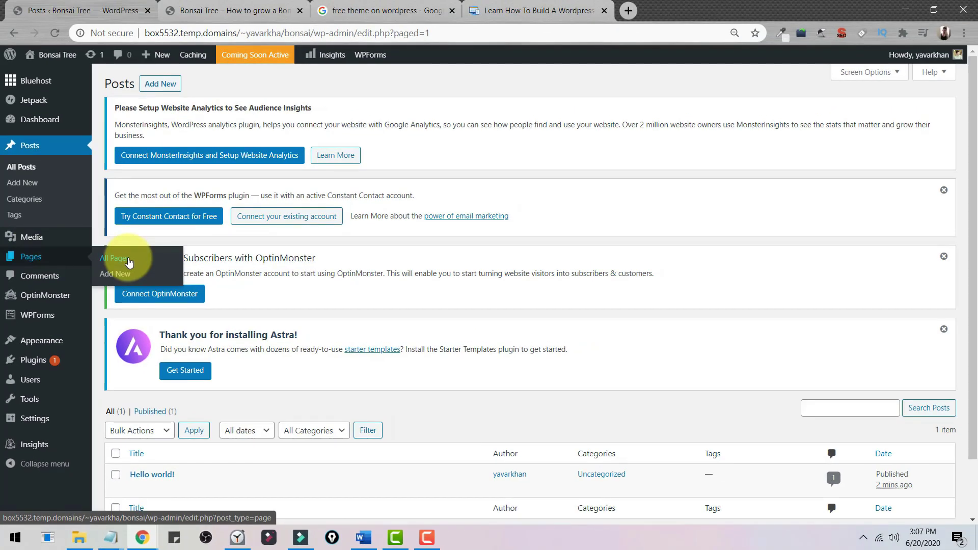
pyautogui.click(127, 261)
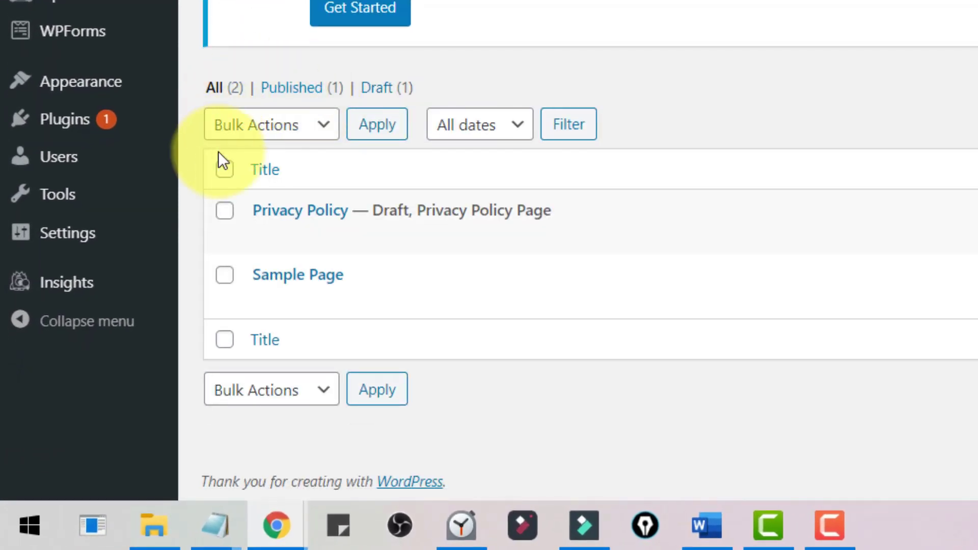
pyautogui.click(224, 169)
pyautogui.click(271, 125)
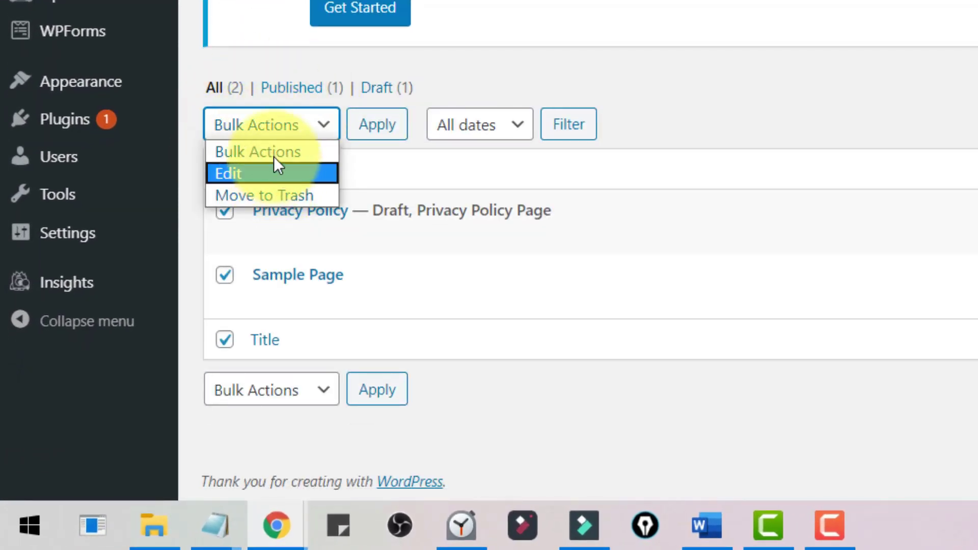
pyautogui.click(275, 193)
pyautogui.click(382, 124)
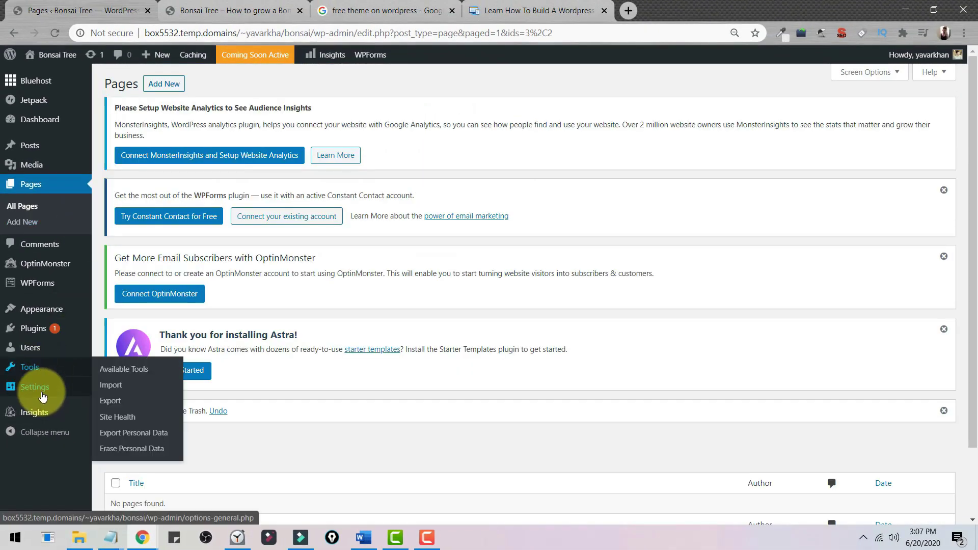
# Open the General settings and review the site title and tagline
pyautogui.moveTo(42, 395)
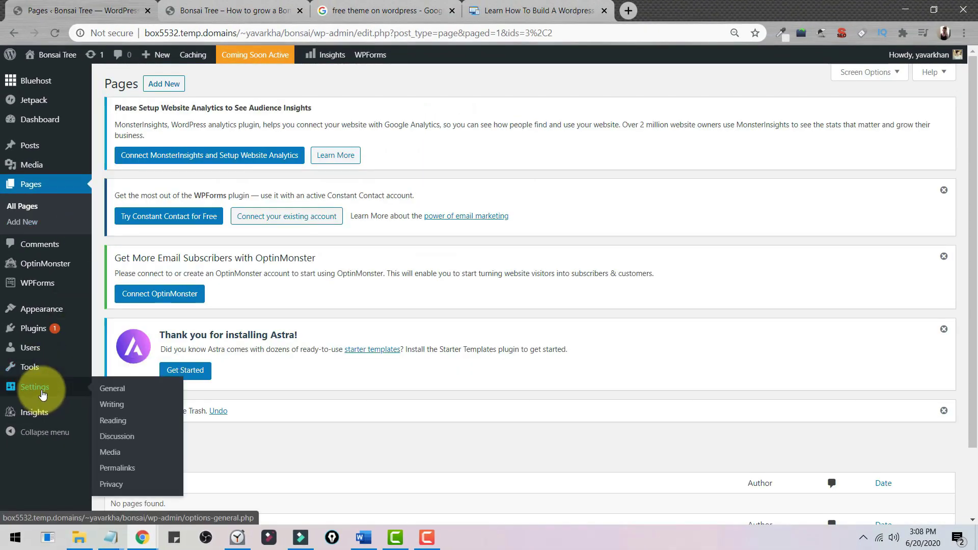
pyautogui.click(134, 393)
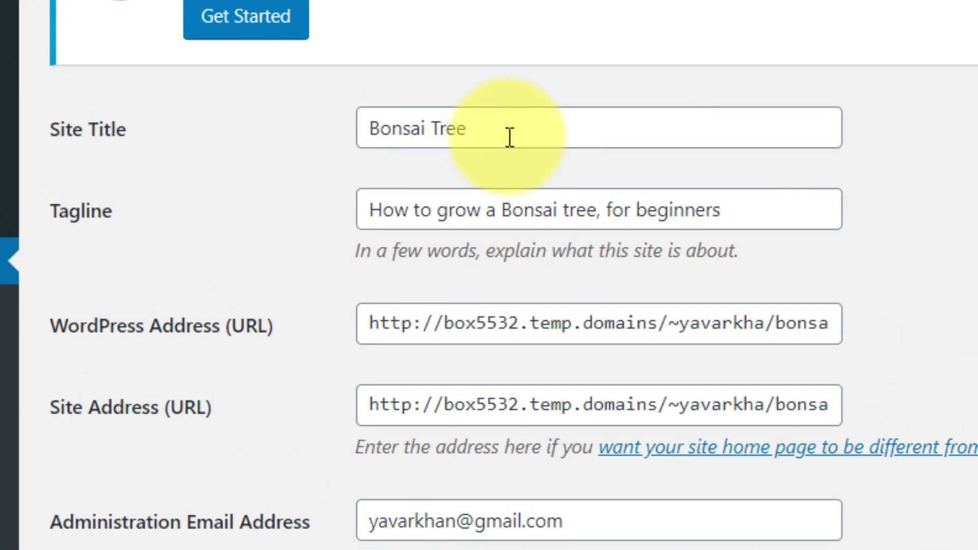
pyautogui.moveTo(530, 235); pyautogui.dragTo(359, 223)
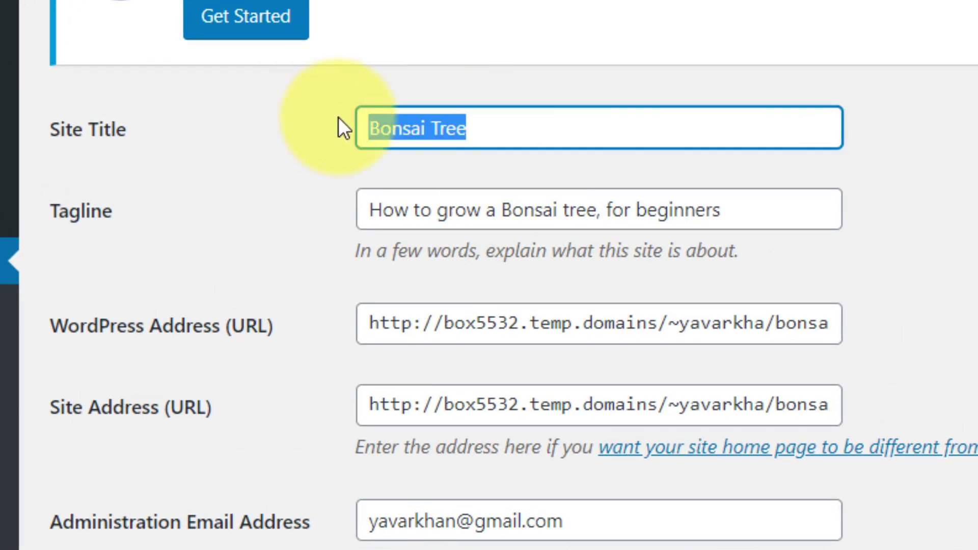
pyautogui.moveTo(743, 306); pyautogui.dragTo(392, 303)
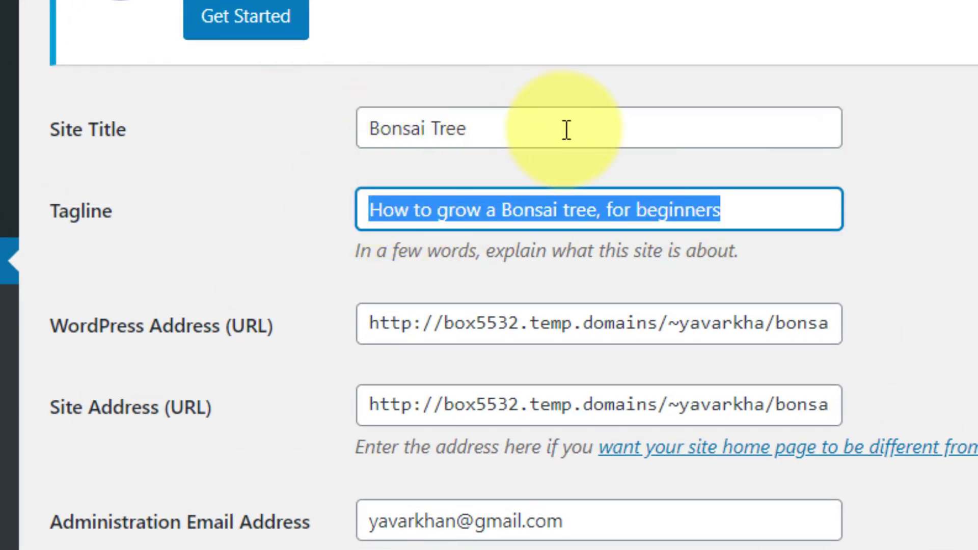
pyautogui.moveTo(566, 131); pyautogui.dragTo(327, 117)
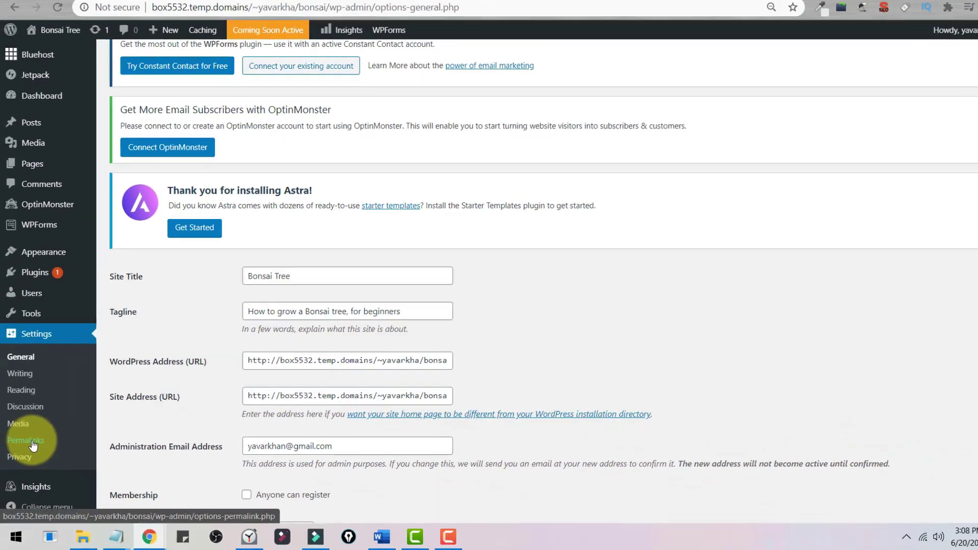
# Set the permalink structure to Post name and save the changes
pyautogui.click(30, 424)
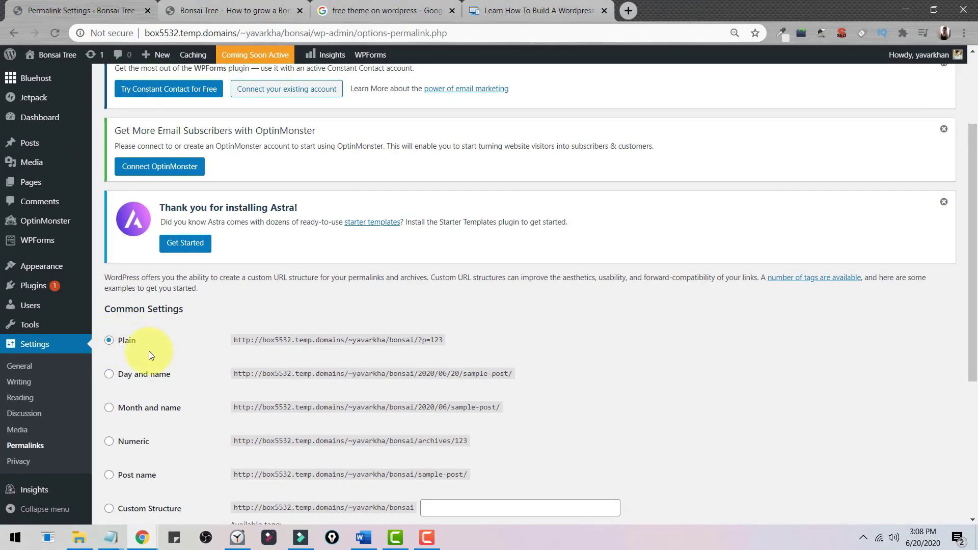
pyautogui.scroll(-5, 228, 379)
pyautogui.scroll(3, 141, 248)
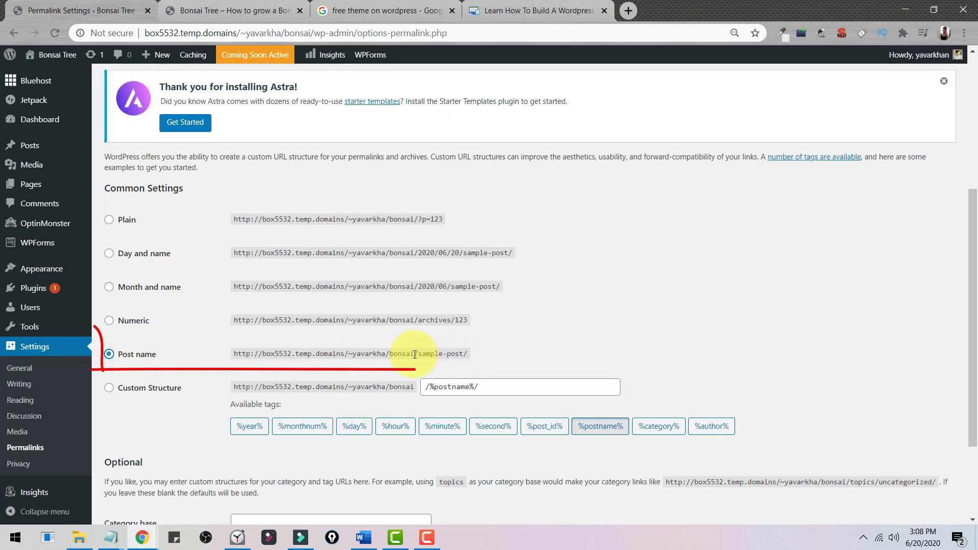
pyautogui.moveTo(414, 354); pyautogui.dragTo(475, 351)
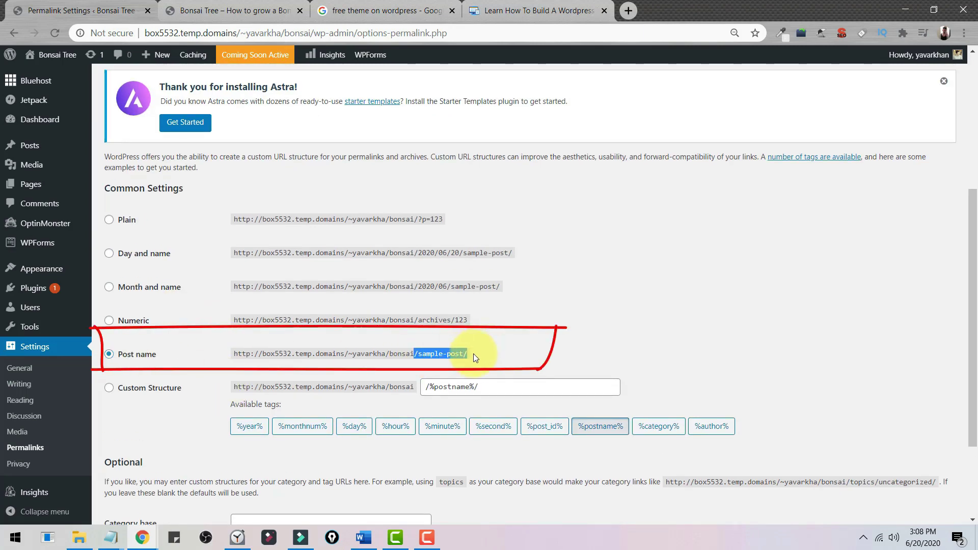
pyautogui.scroll(-3, 443, 369)
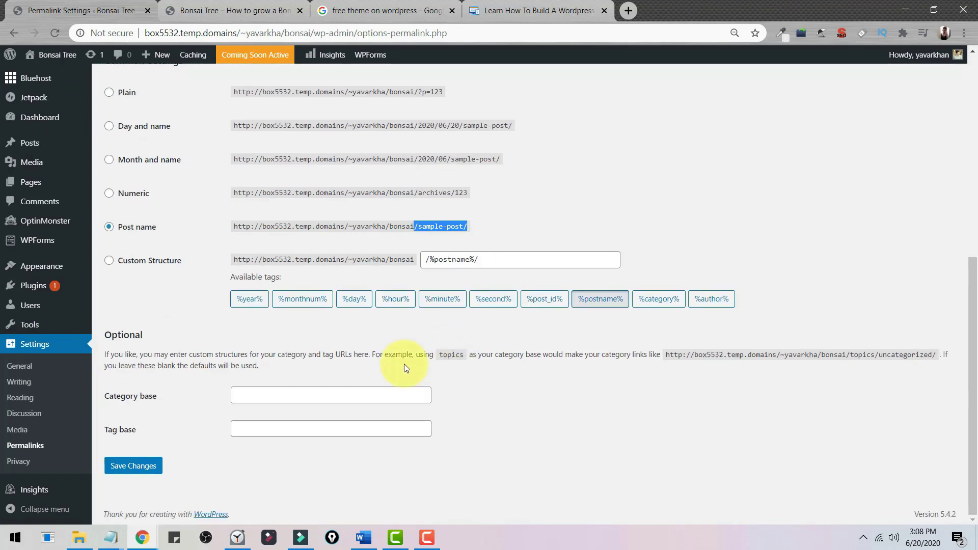
pyautogui.click(156, 470)
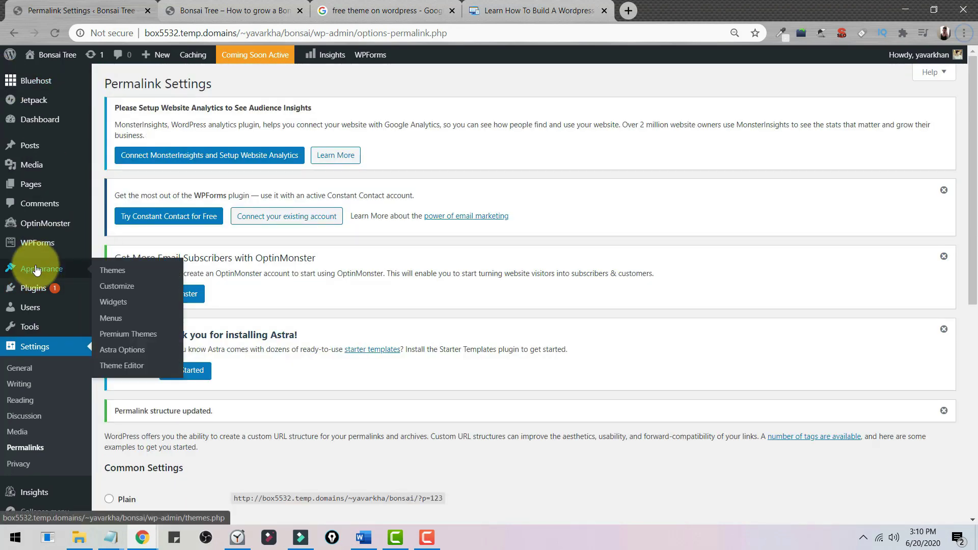
# Open the theme Customizer in a new browser tab
pyautogui.moveTo(70, 256)
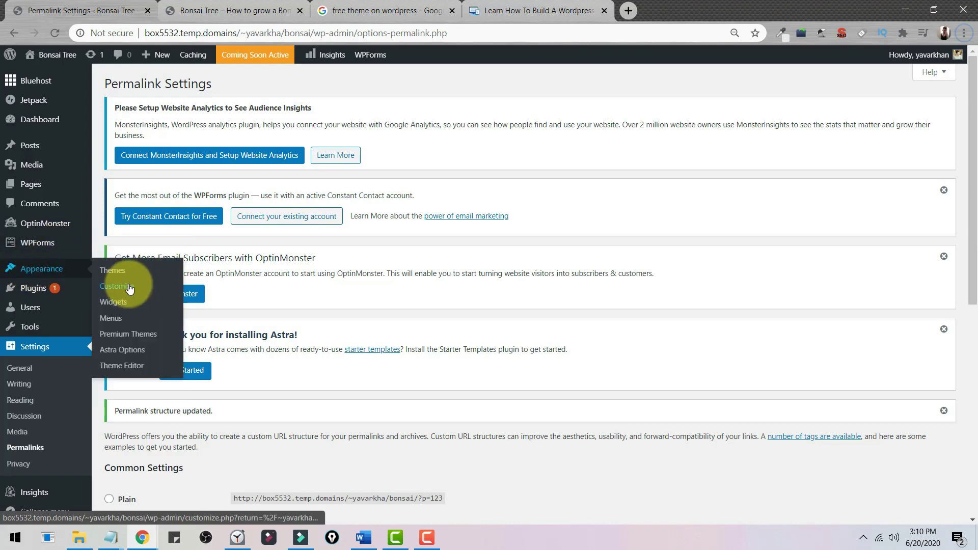
pyautogui.middleClick(120, 286)
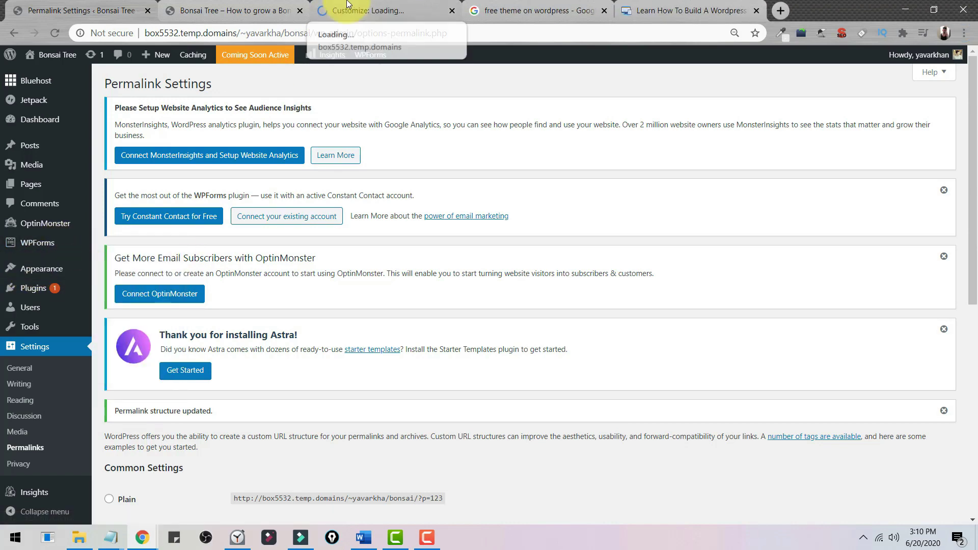
pyautogui.click(341, 5)
# Look through the Global and Typography options, and open the Site Identity settings of the header
pyautogui.click(138, 208)
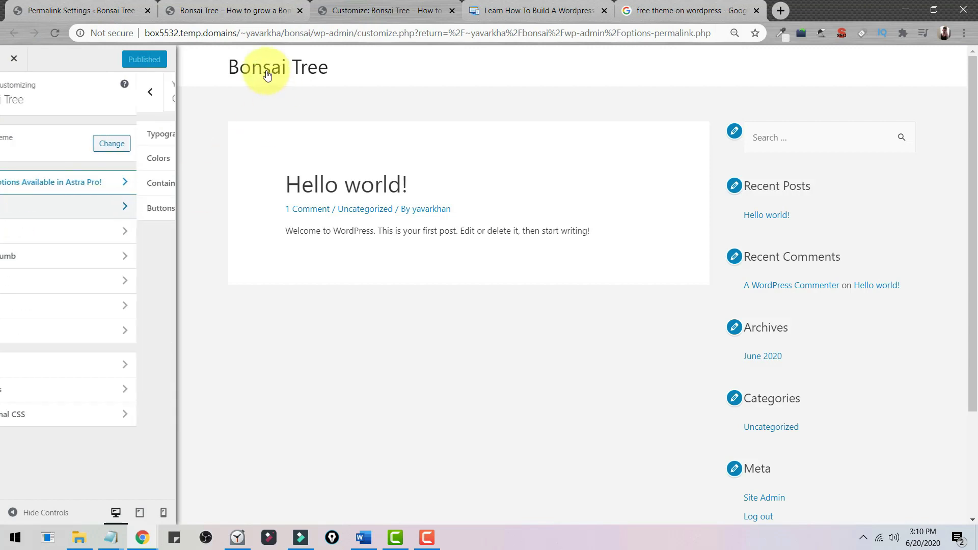
pyautogui.click(57, 137)
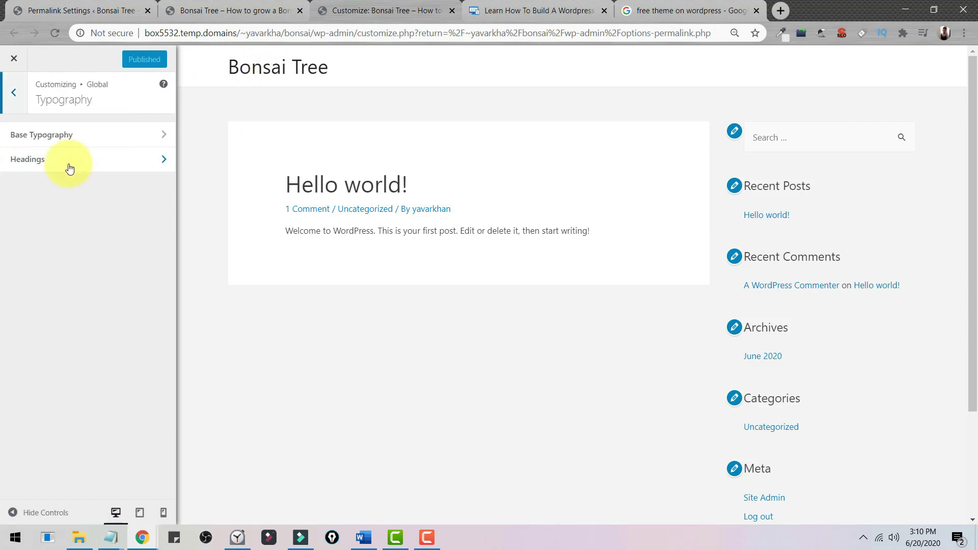
pyautogui.click(14, 110)
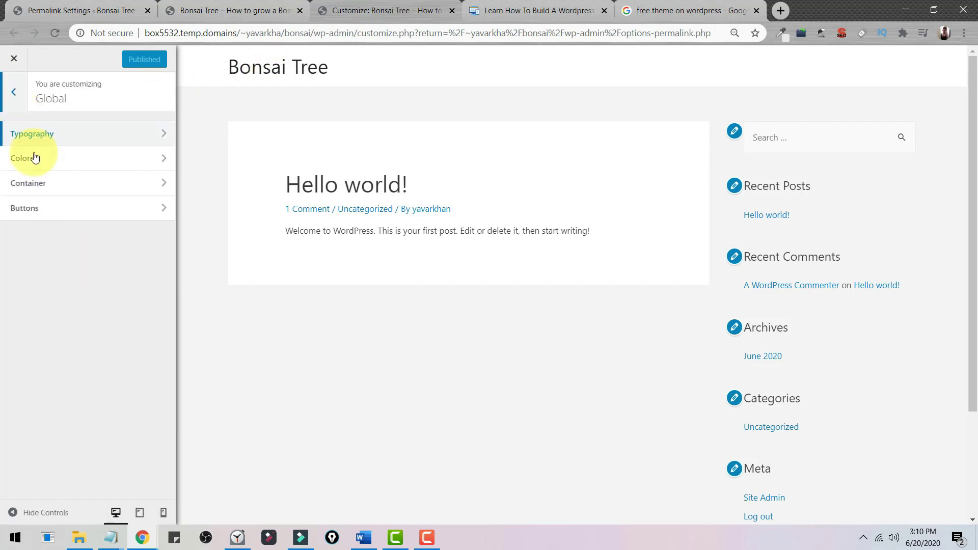
pyautogui.click(13, 93)
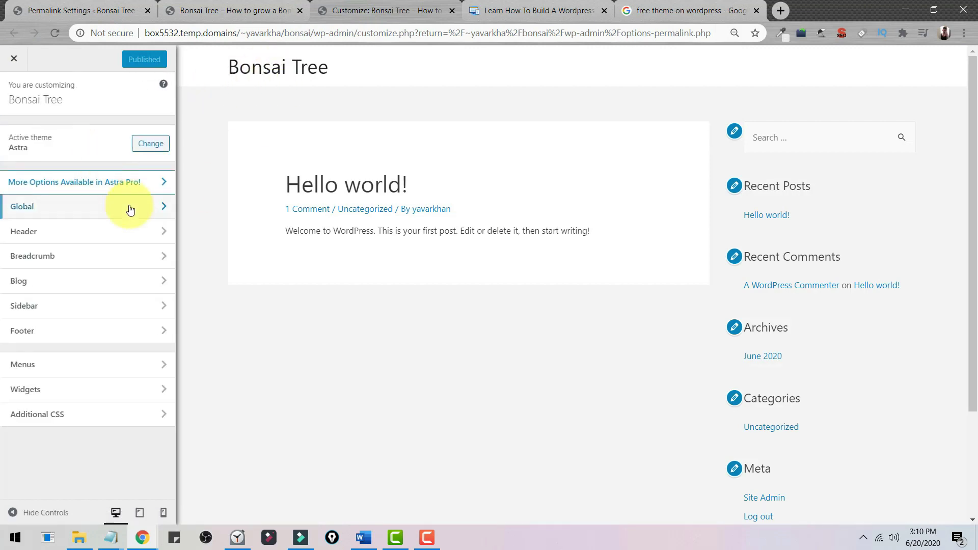
pyautogui.click(88, 233)
pyautogui.click(84, 135)
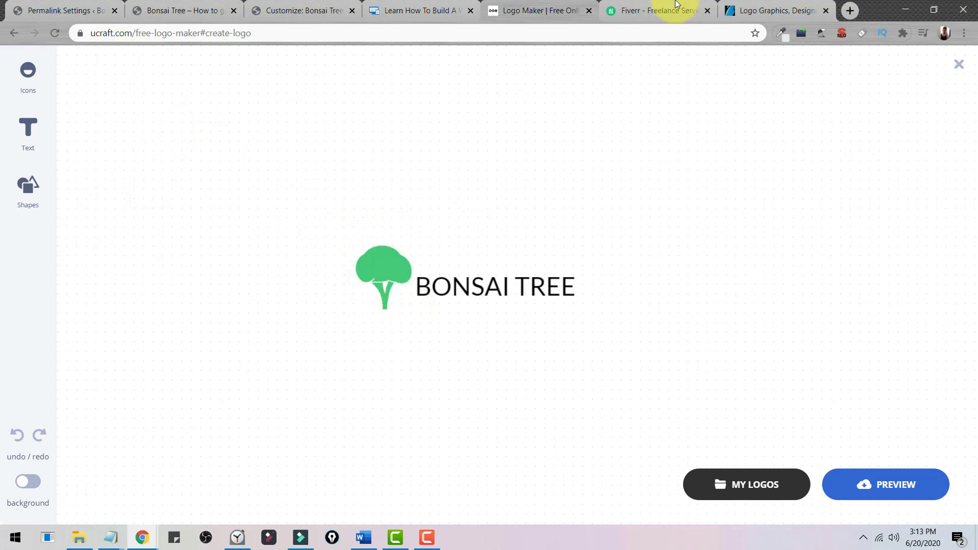
# Search Fiverr for "logo" and browse the logo design services
pyautogui.click(663, 10)
pyautogui.click(250, 235)
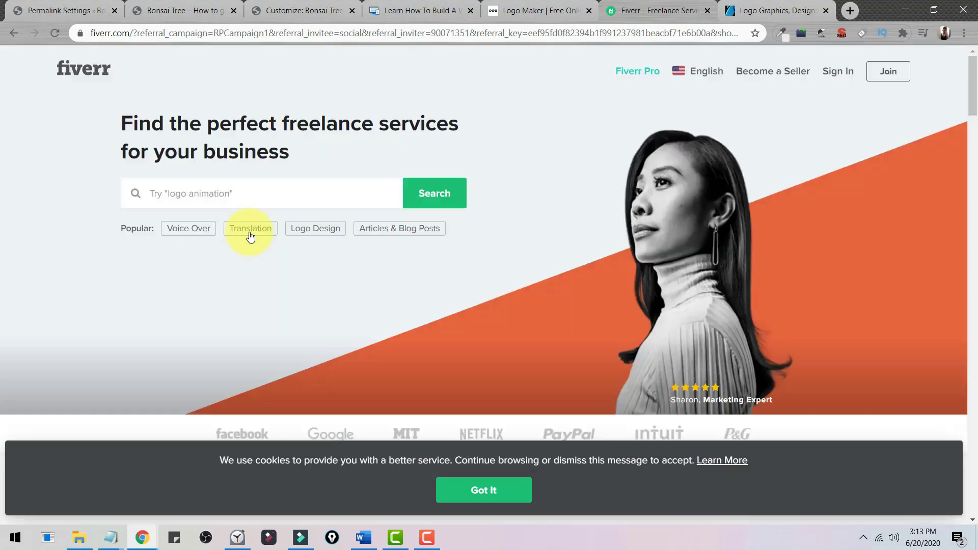
pyautogui.write('logo')
pyautogui.press('Return')
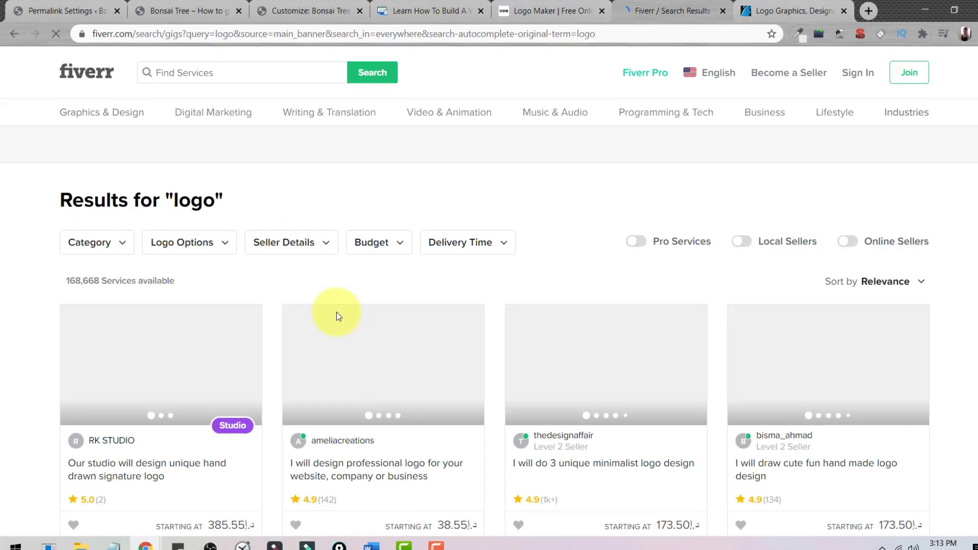
pyautogui.scroll(-3, 336, 316)
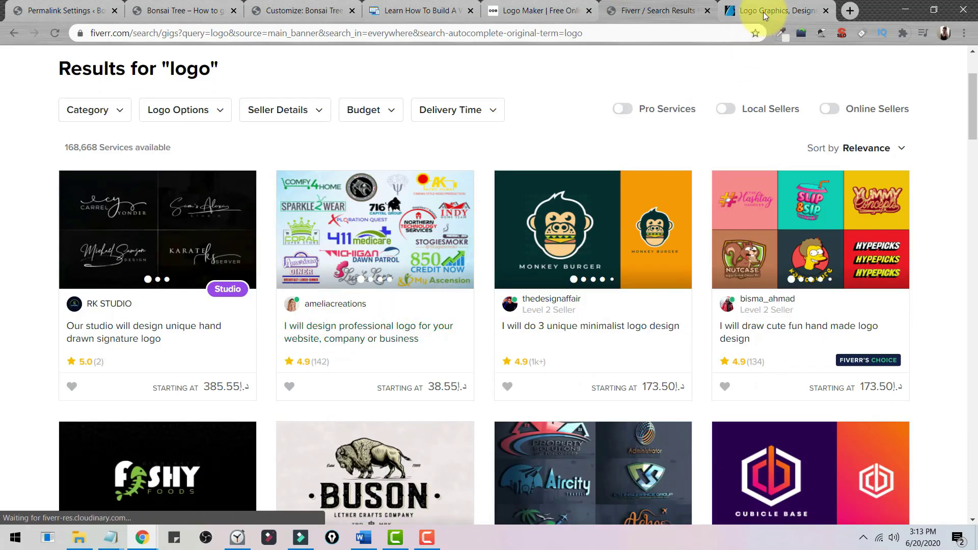
# Switch to GraphicRiver and browse its logo designs
pyautogui.click(764, 11)
pyautogui.scroll(3, 153, 54)
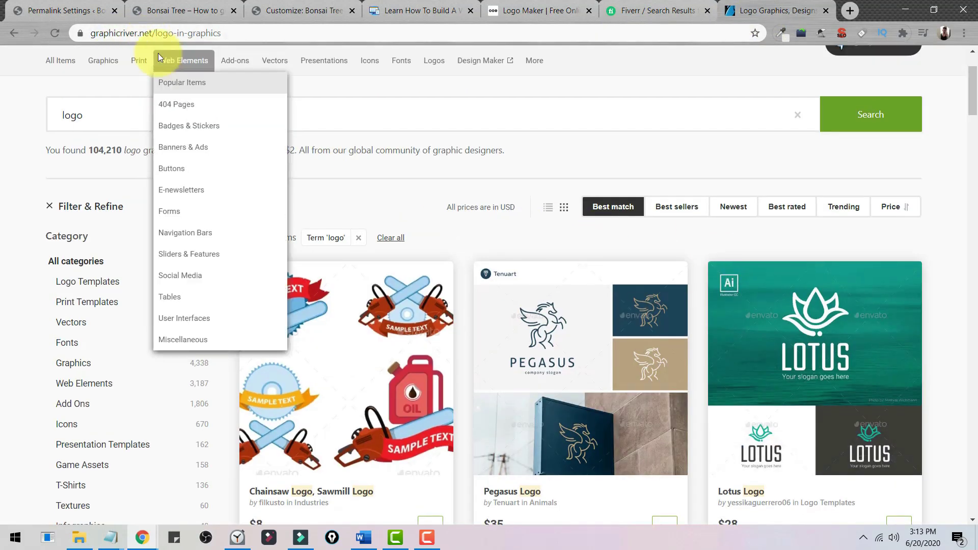
pyautogui.scroll(-5, 591, 365)
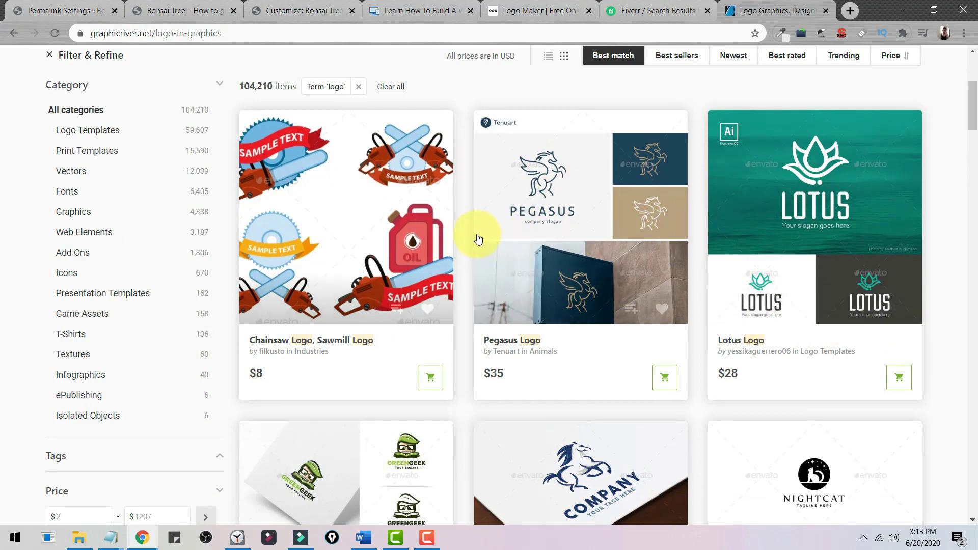
pyautogui.scroll(5, 357, 219)
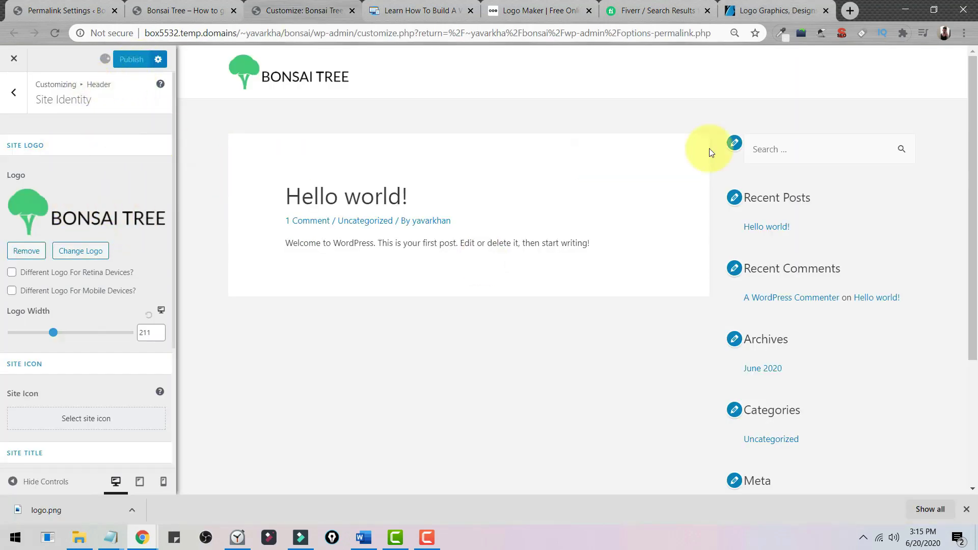
# Check the site preview with the Bonsai Tree logo and leave the Site Identity settings
pyautogui.scroll(-5, 422, 216)
pyautogui.scroll(4, 421, 216)
pyautogui.click(13, 92)
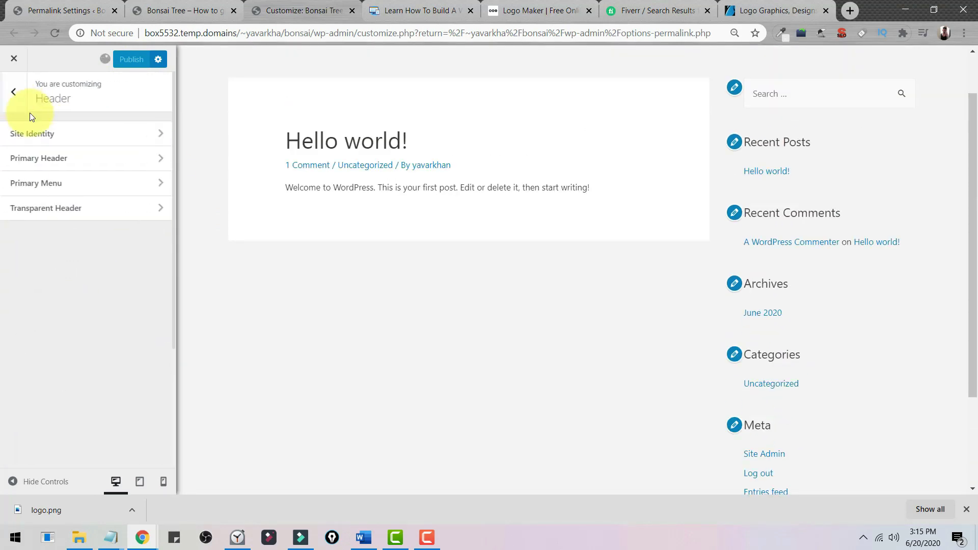
pyautogui.press('Escape')
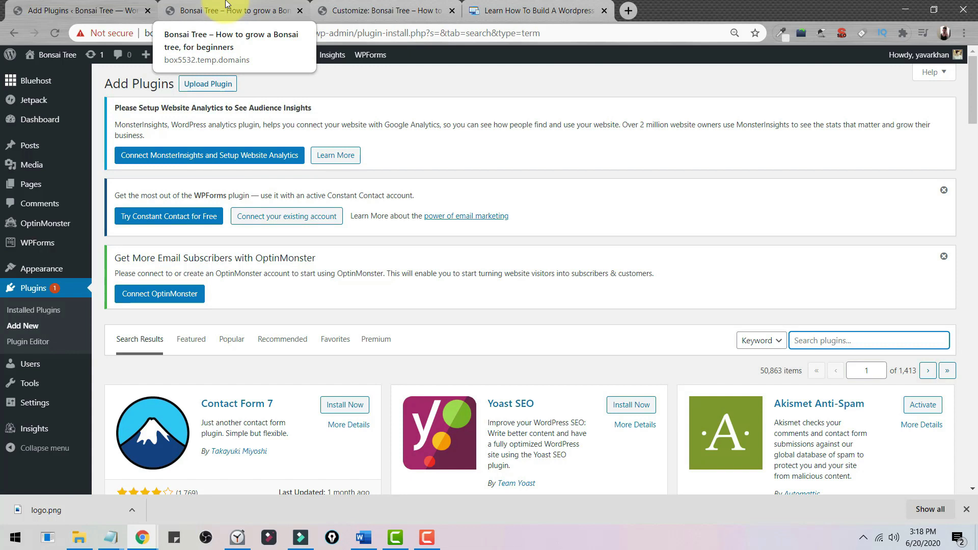
# Open the page for adding new plugins and activate the Akismet Anti-Spam plugin
pyautogui.click(27, 329)
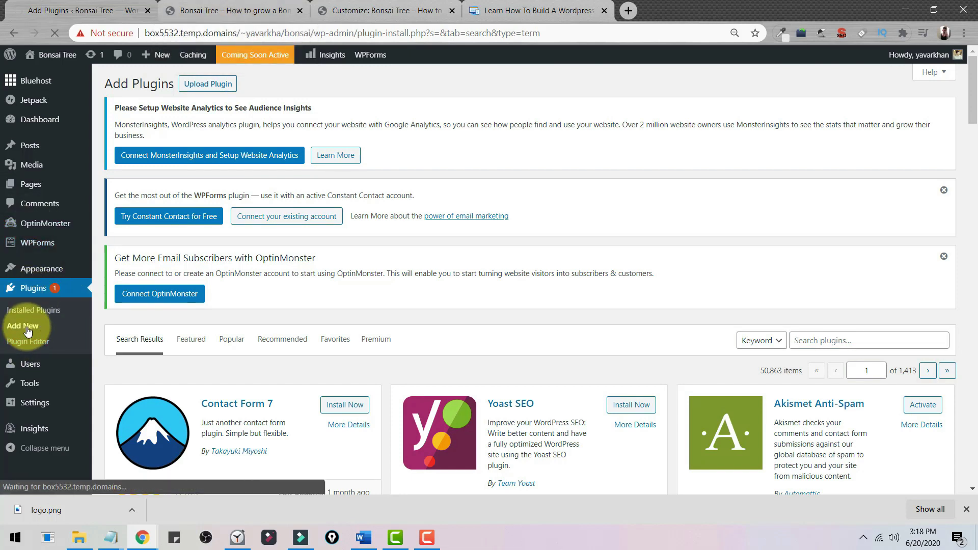
pyautogui.scroll(-5, 163, 306)
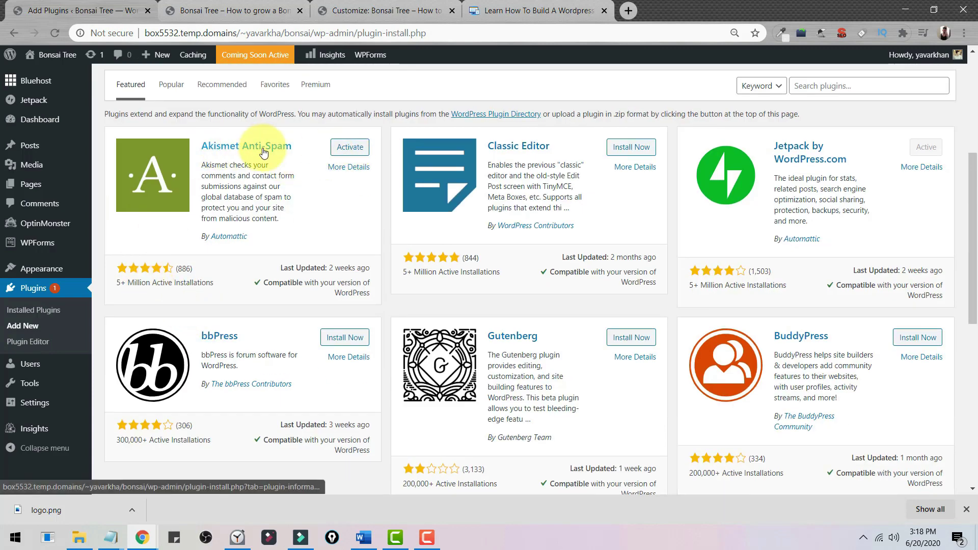
pyautogui.click(350, 147)
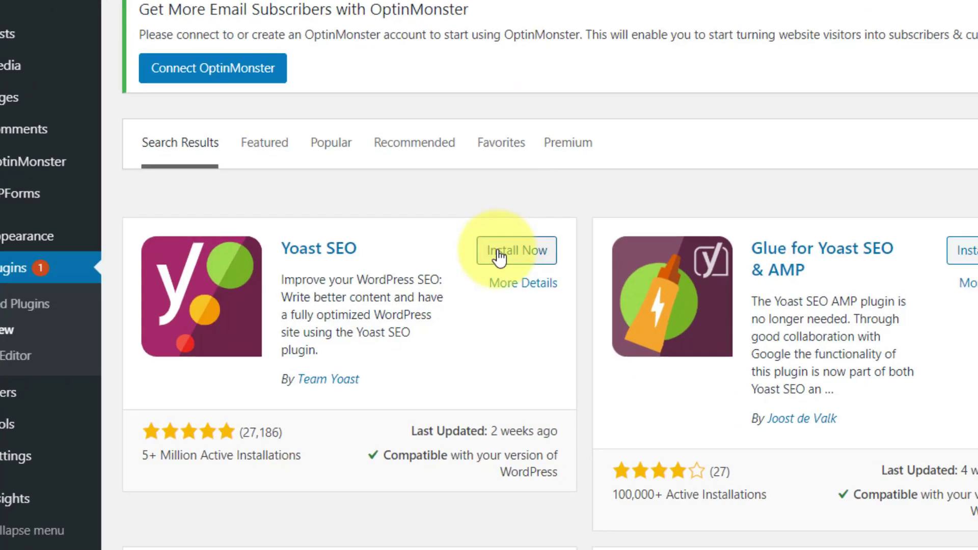
# Install the Yoast SEO plugin, and find and install the Grow by Mediavine plugin
pyautogui.click(502, 253)
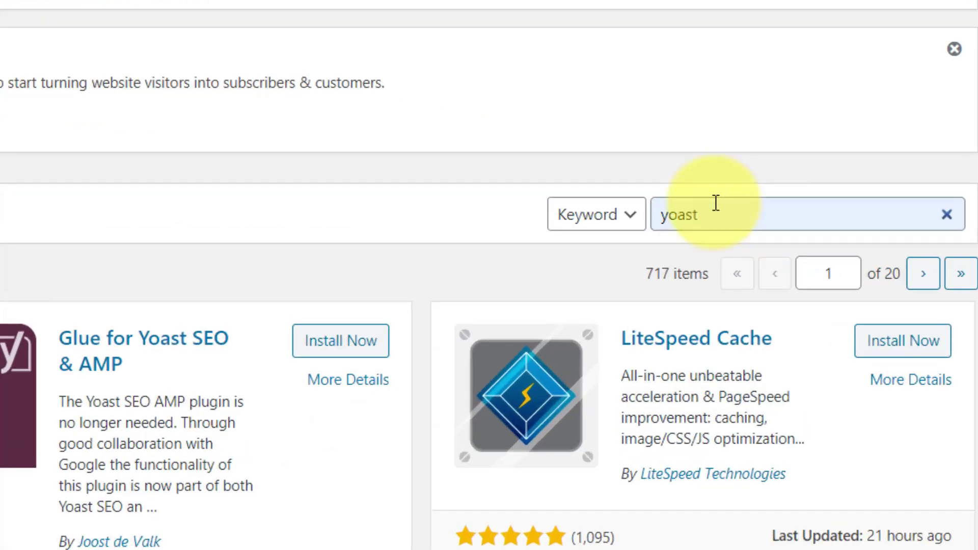
pyautogui.doubleClick(826, 211)
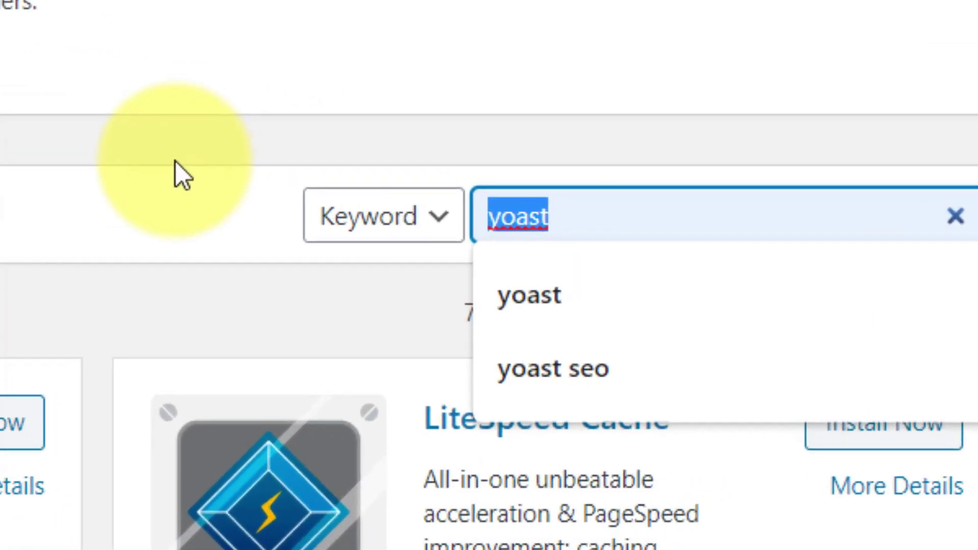
pyautogui.write('Grow by Mediavine')
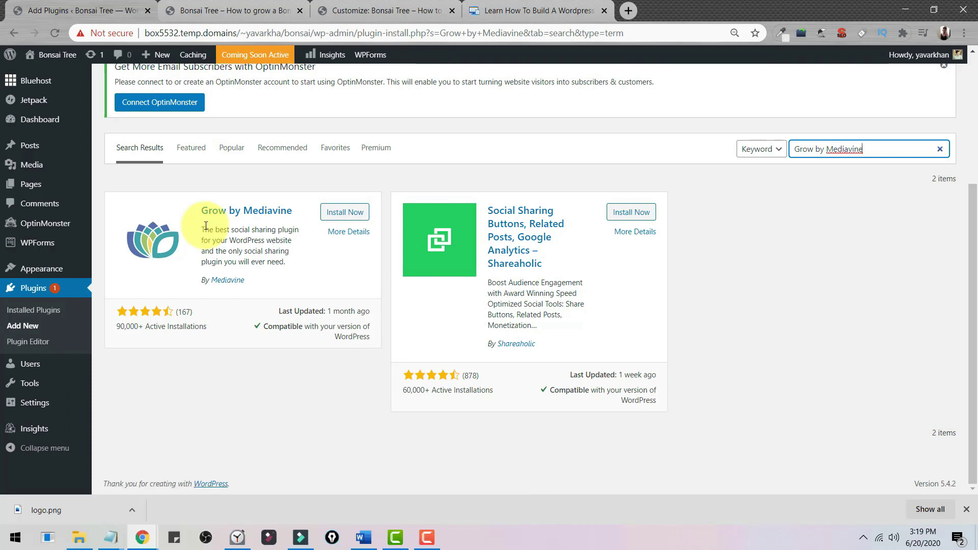
pyautogui.click(335, 217)
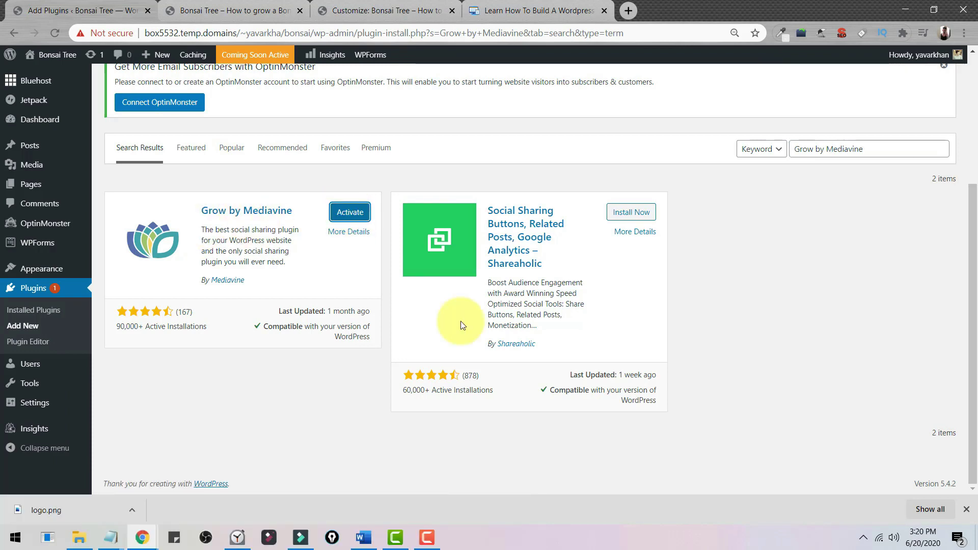
# Create a new post and enter "headling" as its title
pyautogui.scroll(2, 360, 257)
pyautogui.moveTo(29, 150)
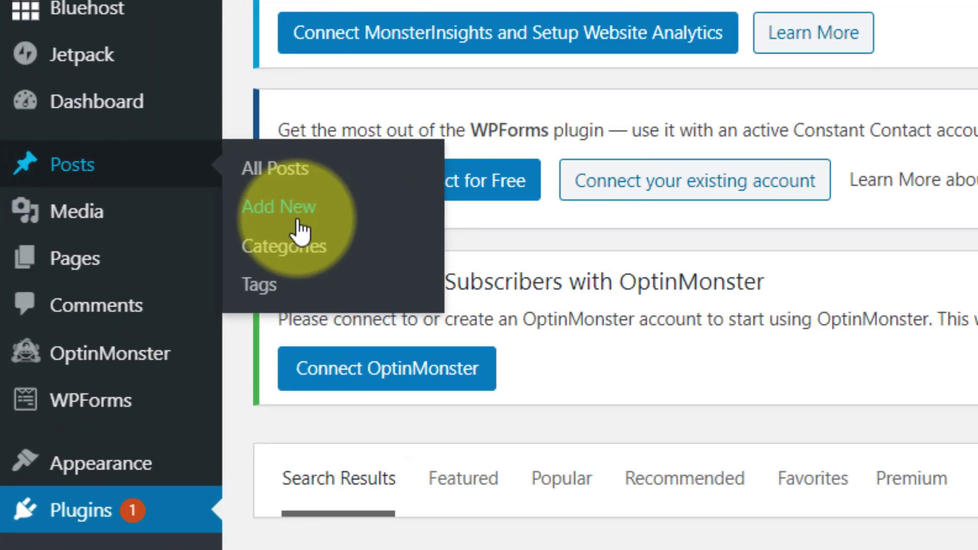
pyautogui.click(300, 230)
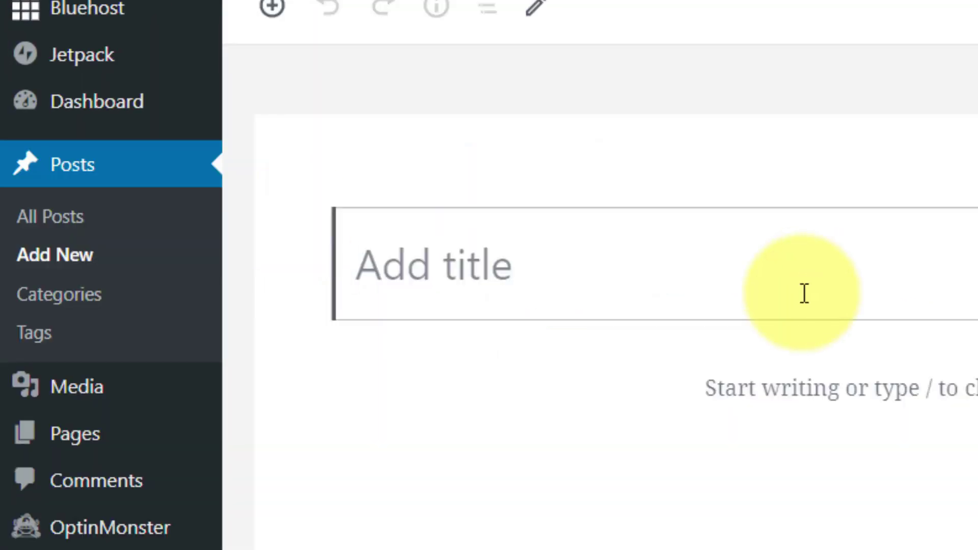
pyautogui.write('Hear')
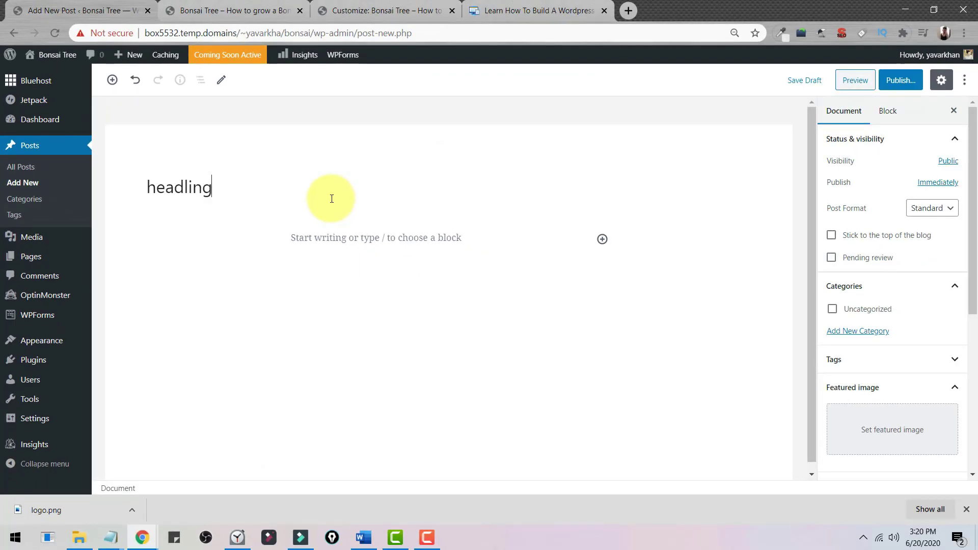
# Enter the sample text "asdasdasdsadsadsa" in a paragraph block below the post title
pyautogui.click(411, 237)
pyautogui.click(739, 239)
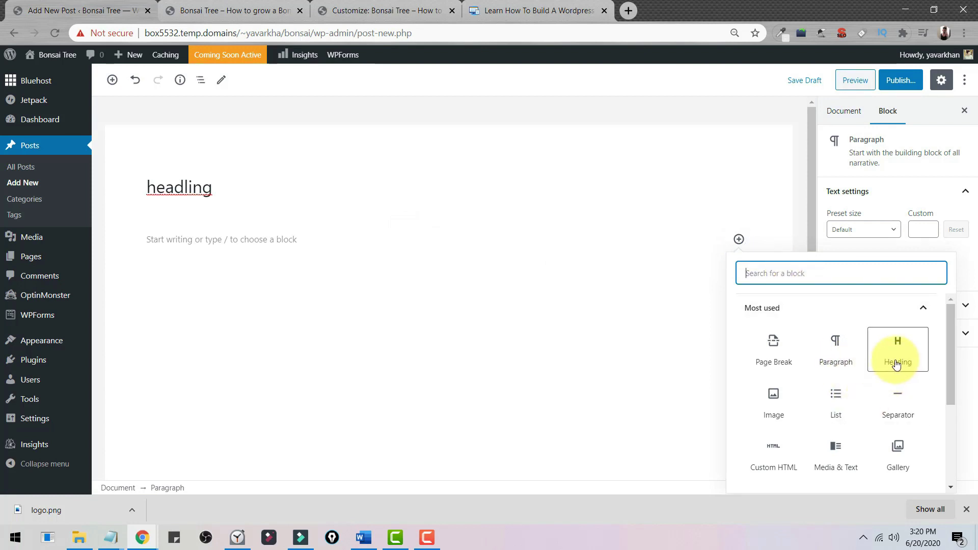
pyautogui.click(286, 238)
pyautogui.write('asdasdasdsadsadsa')
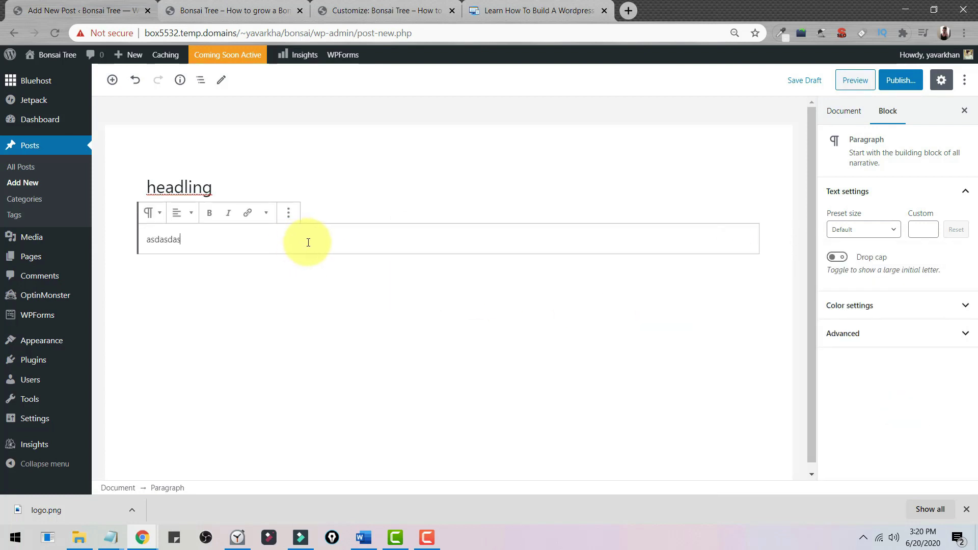
pyautogui.click(638, 292)
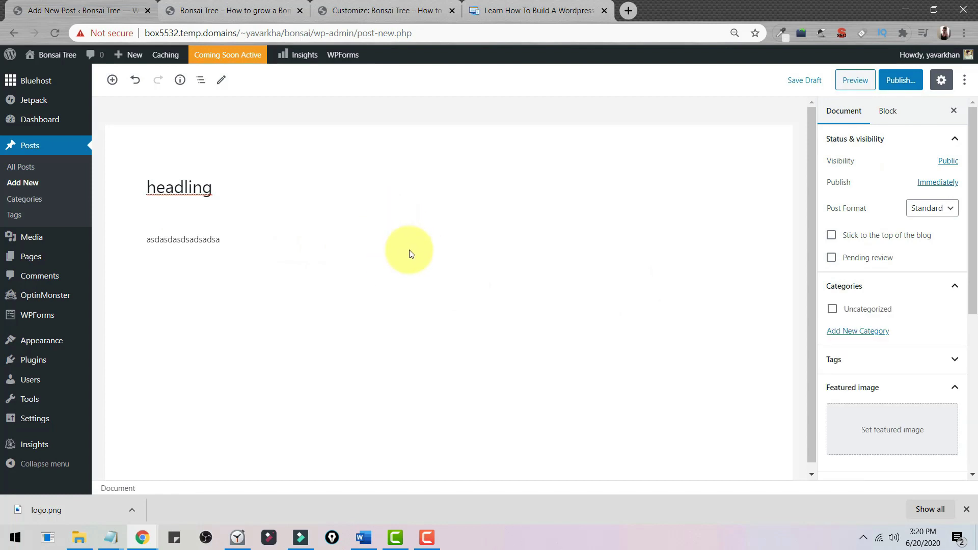
# Add an image block below the sample paragraph
pyautogui.click(414, 234)
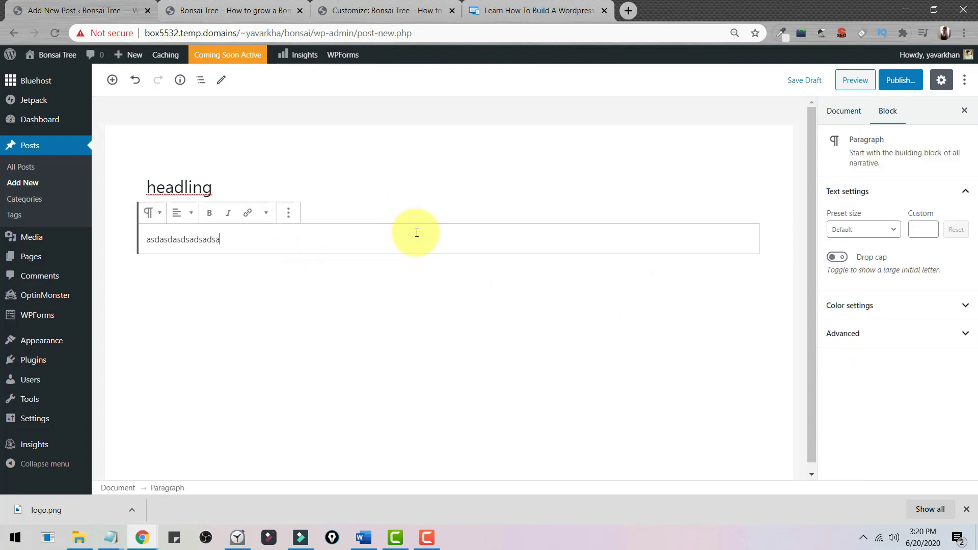
pyautogui.click(380, 284)
pyautogui.click(739, 271)
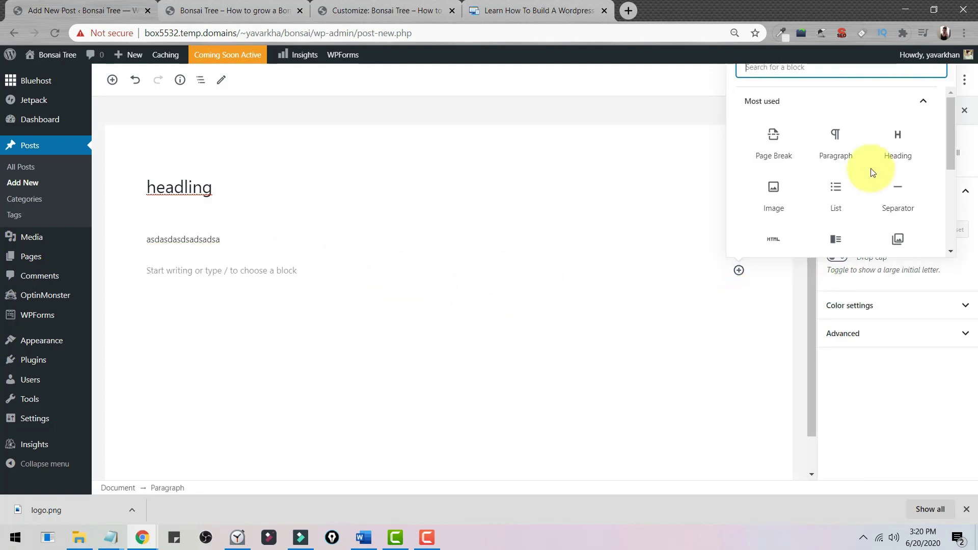
pyautogui.click(776, 191)
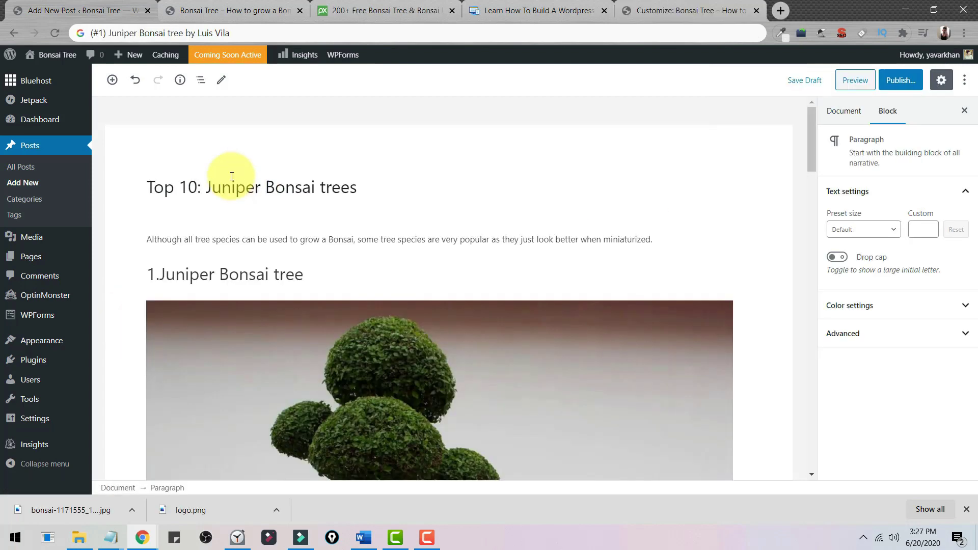
# Examine the title, introduction, numbered headings and images of the "Top 10: Juniper Bonsai trees" post
pyautogui.scroll(-3, 229, 171)
pyautogui.scroll(3, 229, 164)
pyautogui.click(191, 191)
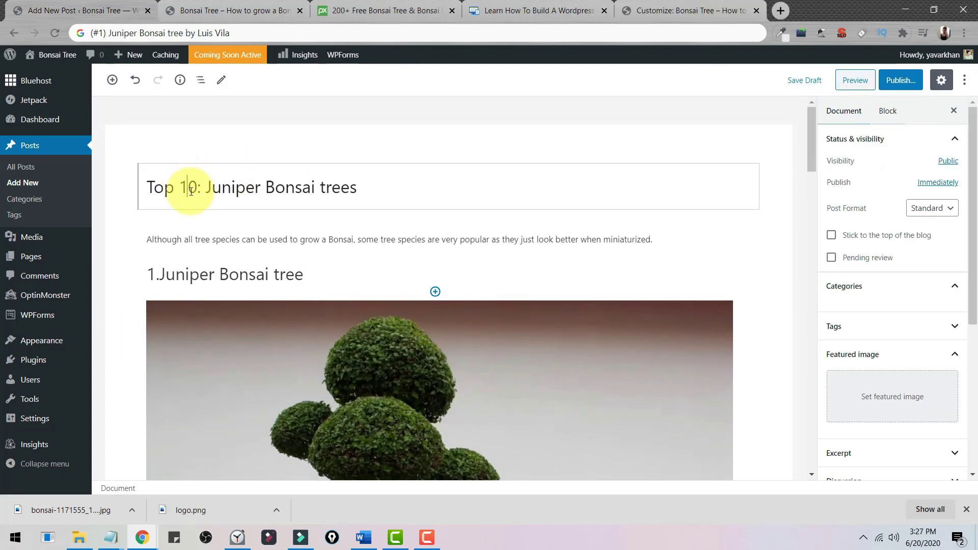
pyautogui.click(258, 240)
pyautogui.click(307, 281)
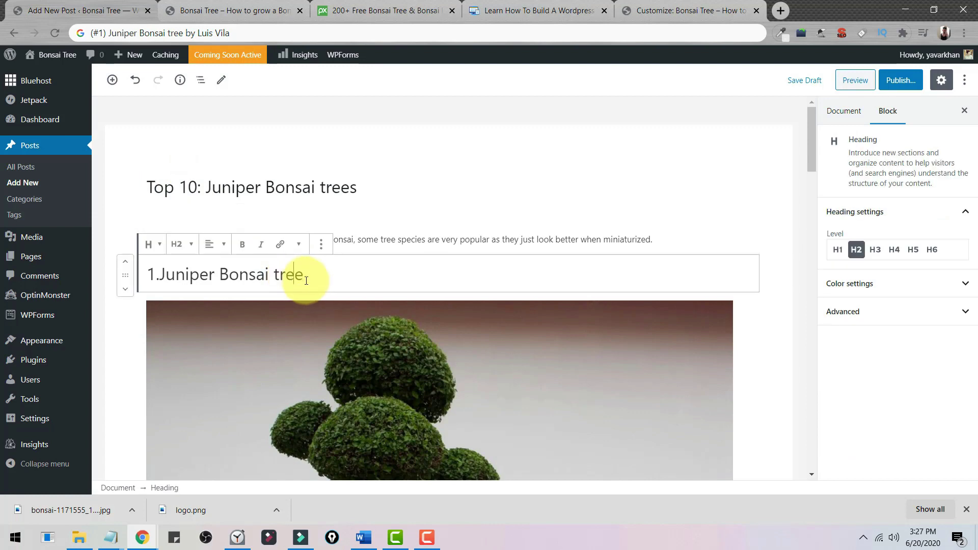
pyautogui.scroll(-7, 357, 306)
pyautogui.scroll(1, 423, 331)
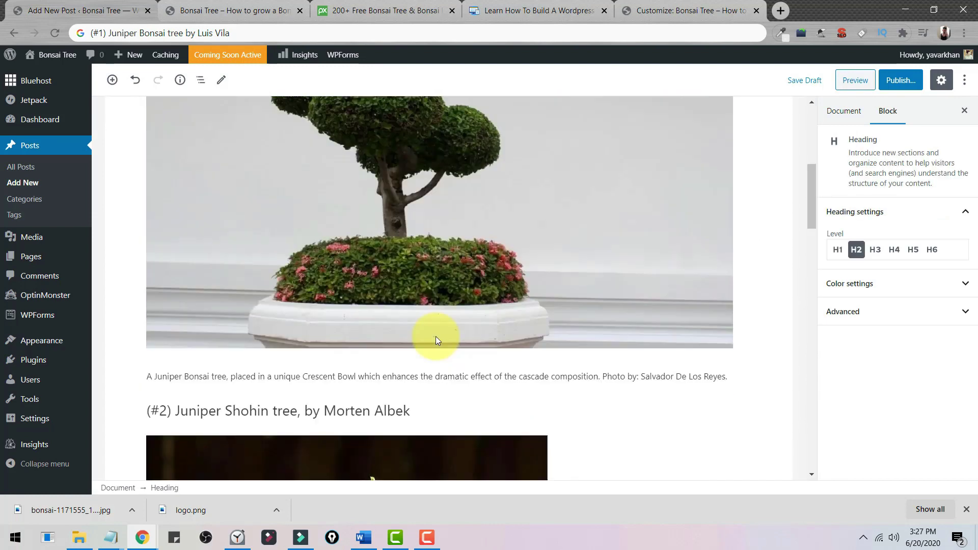
pyautogui.scroll(-1, 436, 340)
pyautogui.click(436, 321)
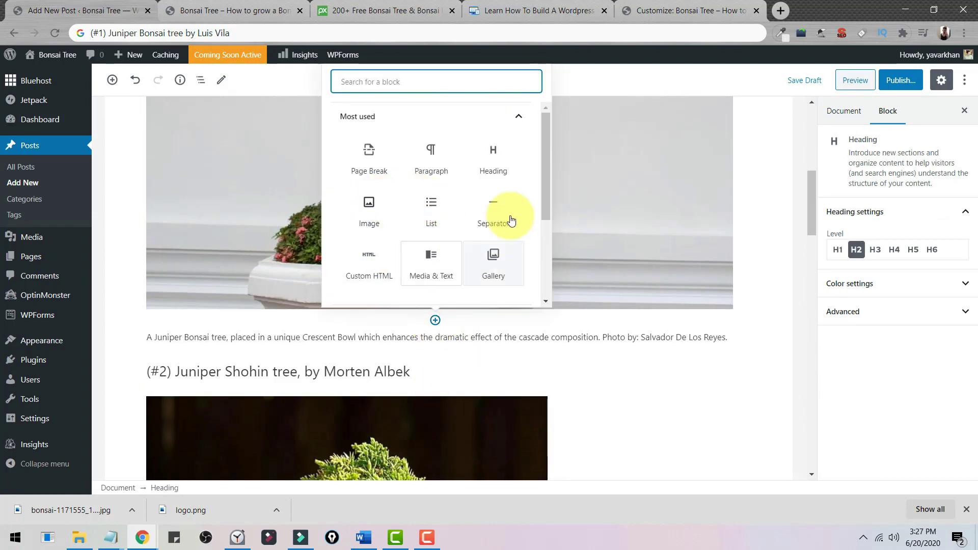
pyautogui.scroll(-3, 436, 228)
pyautogui.click(579, 362)
pyautogui.scroll(10, 546, 333)
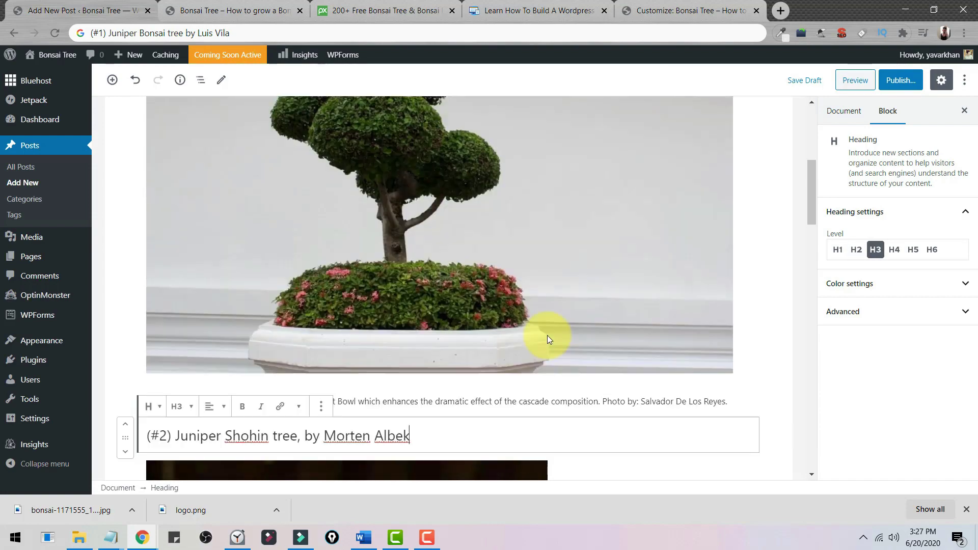
pyautogui.scroll(-3, 356, 310)
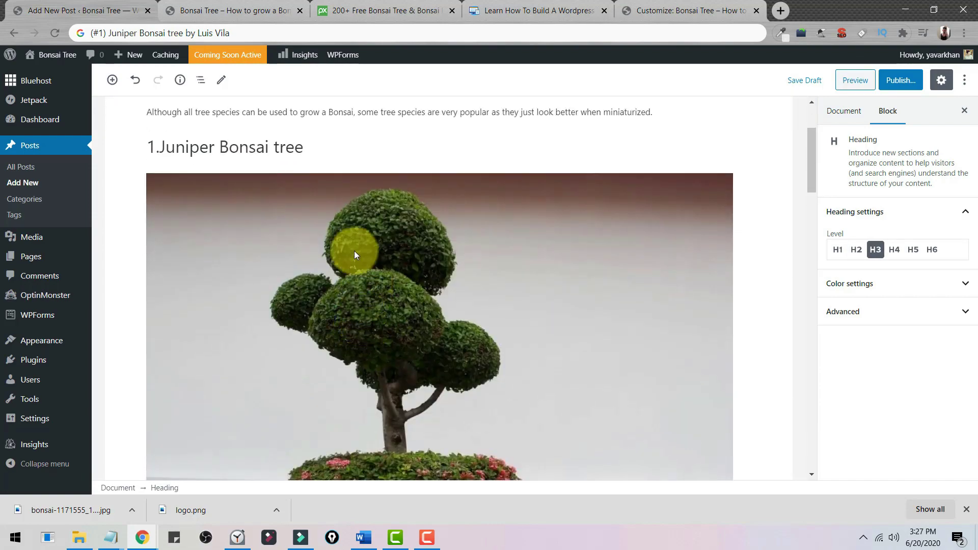
# Switch to Pixabay and look at its search results for "bonsai tree" images
pyautogui.click(357, 9)
pyautogui.scroll(5, 285, 244)
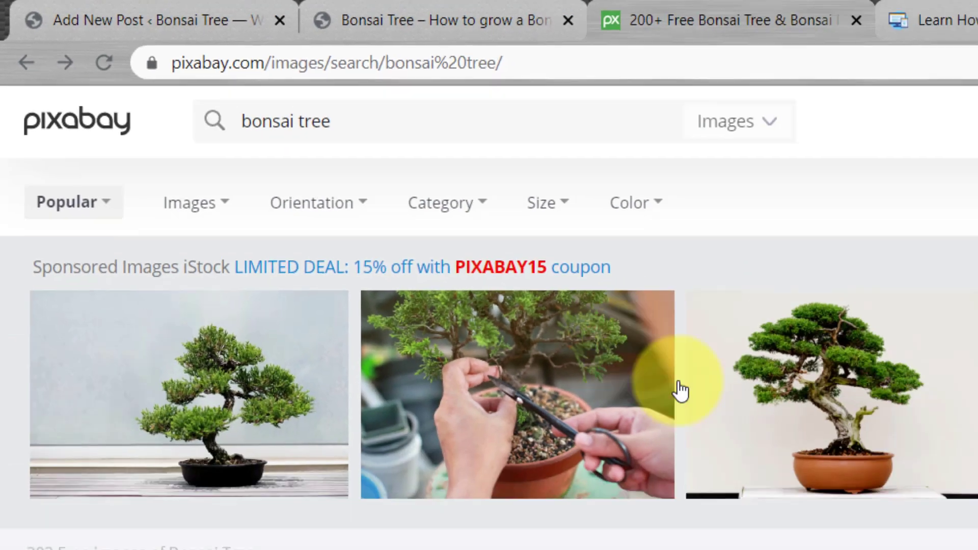
pyautogui.click(647, 15)
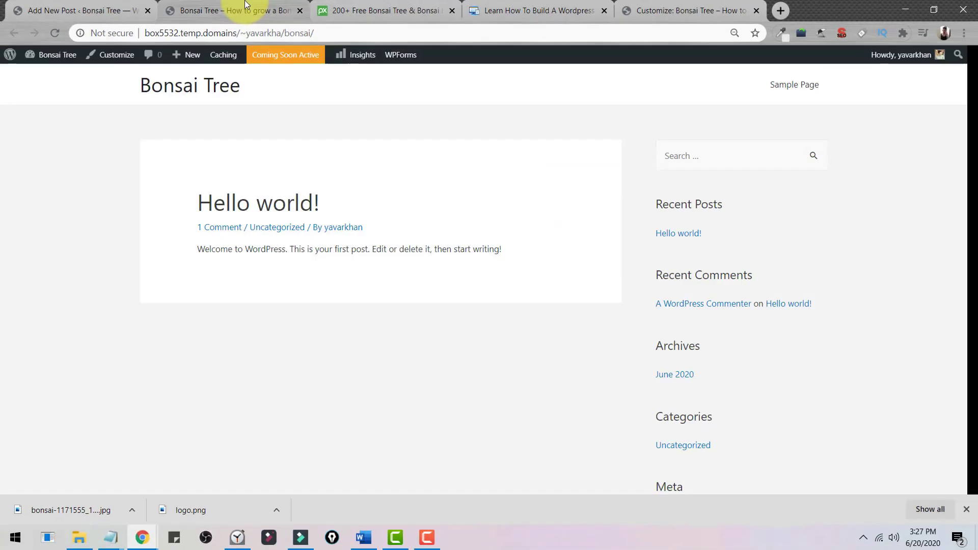
# Return to the "Top 10: Juniper Bonsai trees" post in the editor and publish it
pyautogui.click(63, 11)
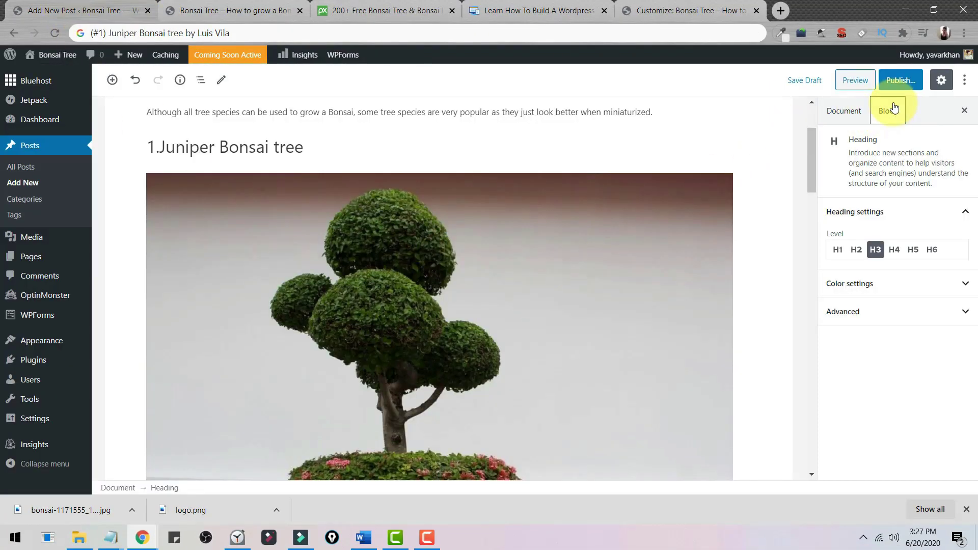
pyautogui.click(902, 81)
pyautogui.click(889, 80)
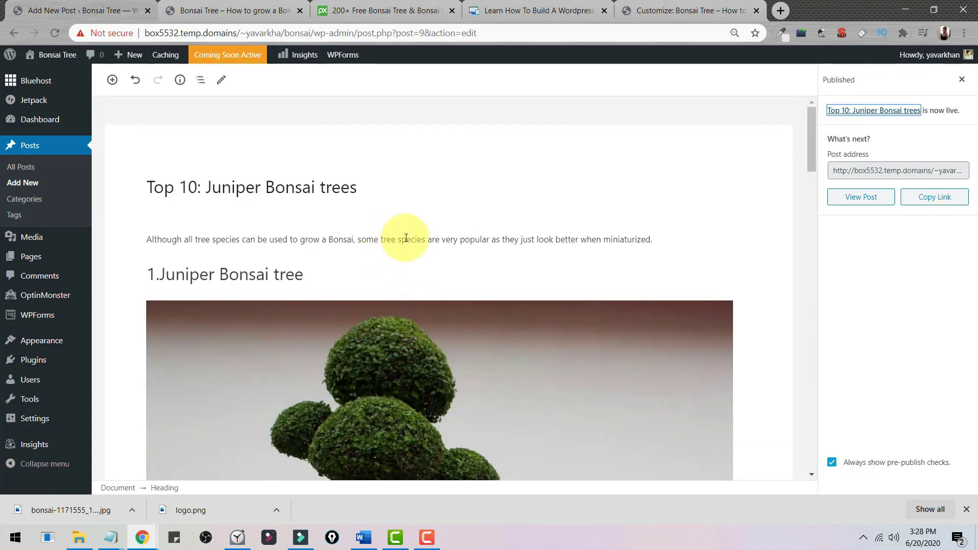
# Link the word "species" in the introductory paragraph to "wikipedia"
pyautogui.moveTo(403, 240); pyautogui.dragTo(402, 241)
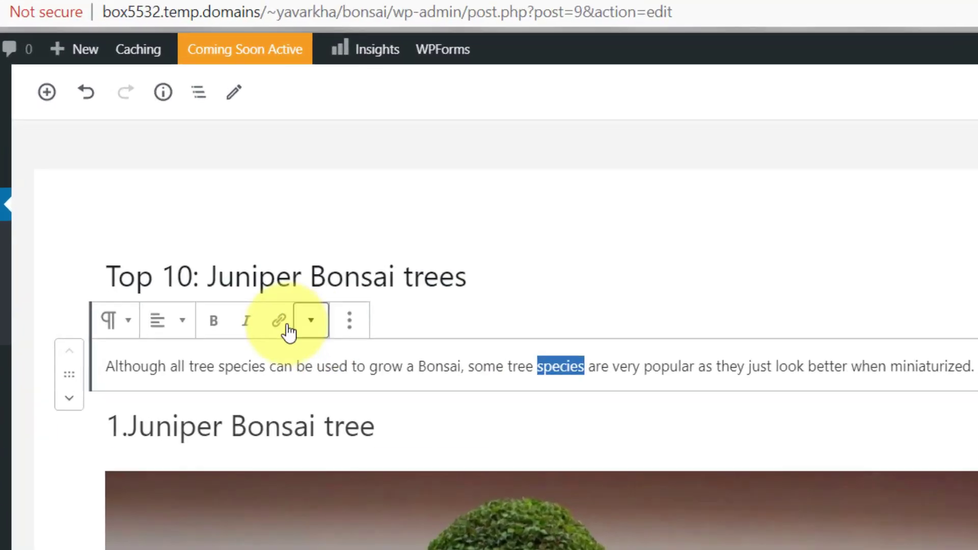
pyautogui.click(248, 213)
pyautogui.write('wikie')
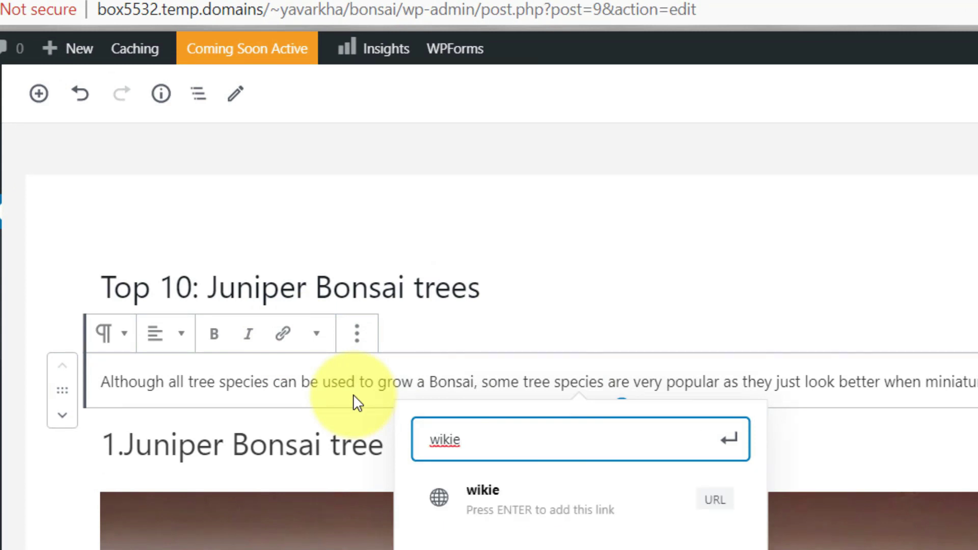
pyautogui.press('BackSpace')
pyautogui.write('pedia')
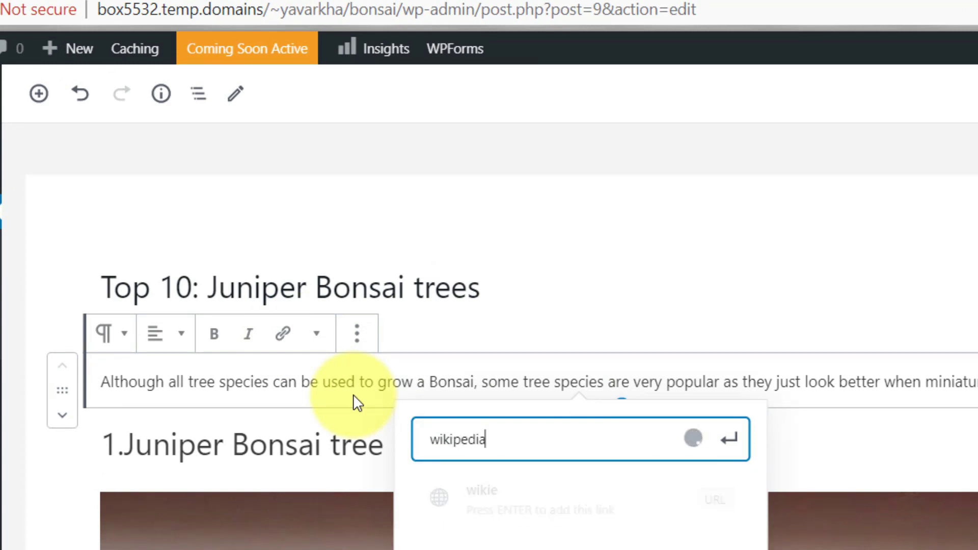
pyautogui.click(520, 506)
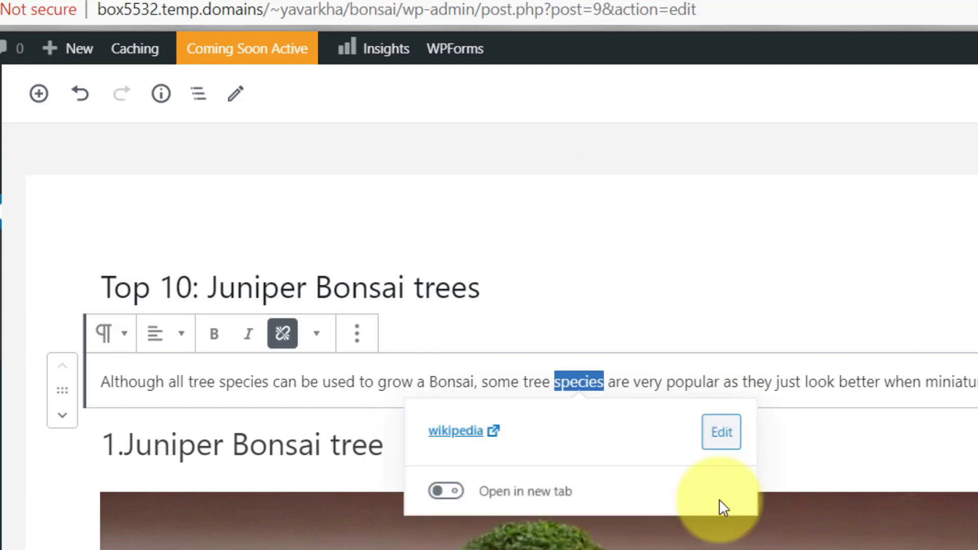
pyautogui.click(818, 453)
# Select the Juniper Bonsai tree image under the first heading and open its alt text for editing
pyautogui.click(769, 549)
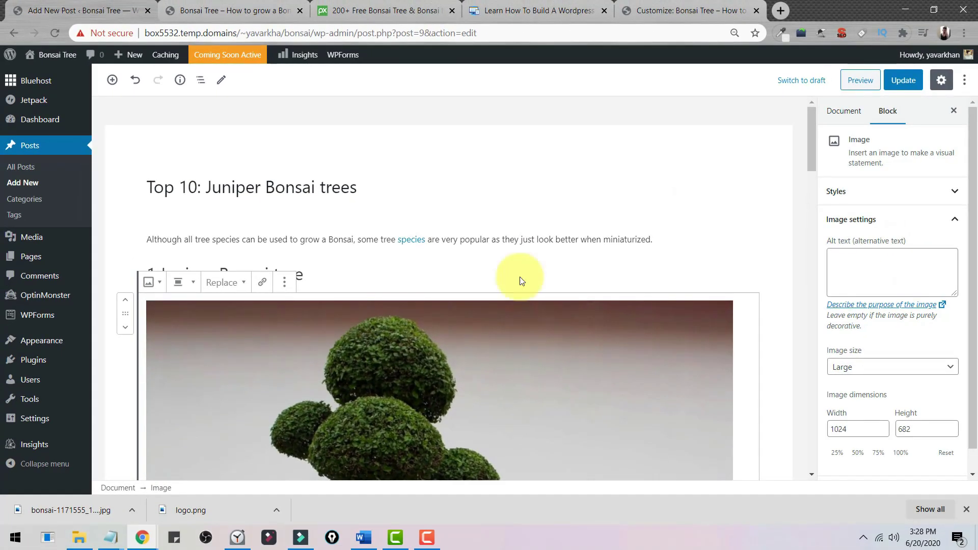
pyautogui.scroll(-2, 380, 296)
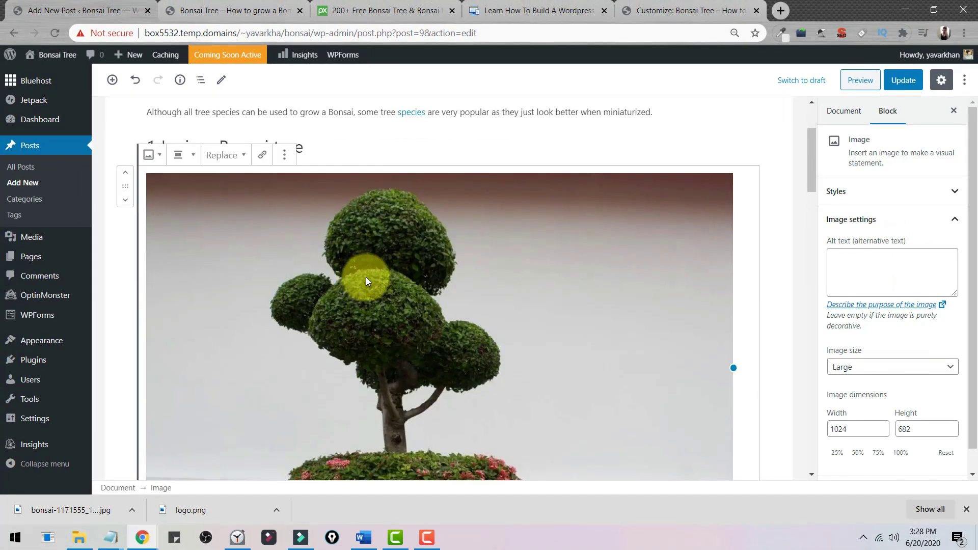
pyautogui.click(875, 275)
pyautogui.scroll(2, 787, 307)
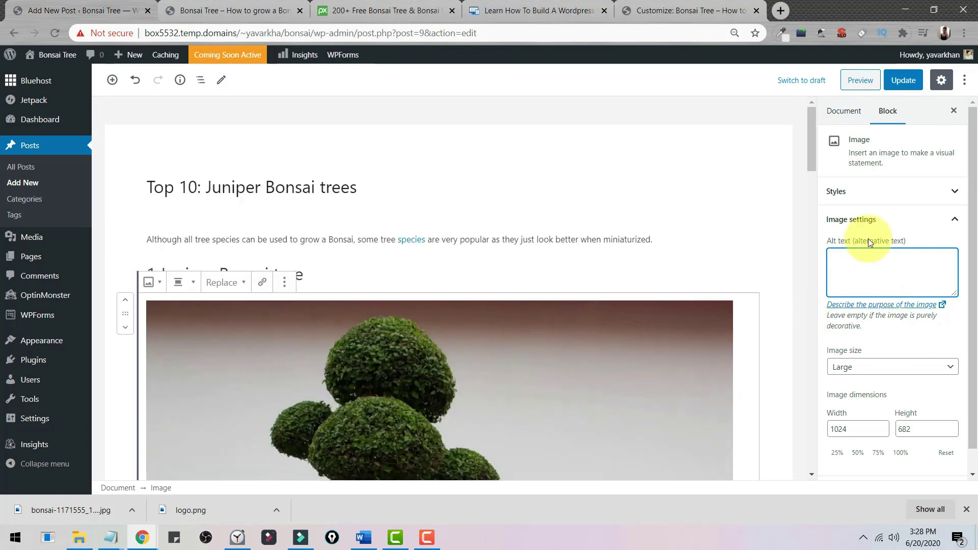
pyautogui.click(836, 269)
# Enter "Bonsia tress" as the post's focus keyphrase in the Yoast SEO settings and view the snippet's title, slug and meta description fields
pyautogui.scroll(-15, 704, 210)
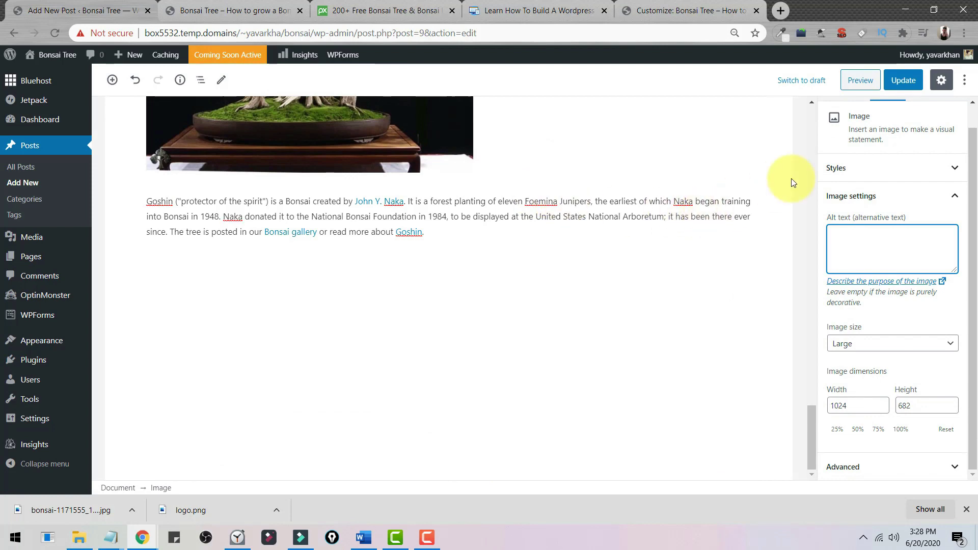
pyautogui.scroll(-5, 192, 284)
pyautogui.click(192, 284)
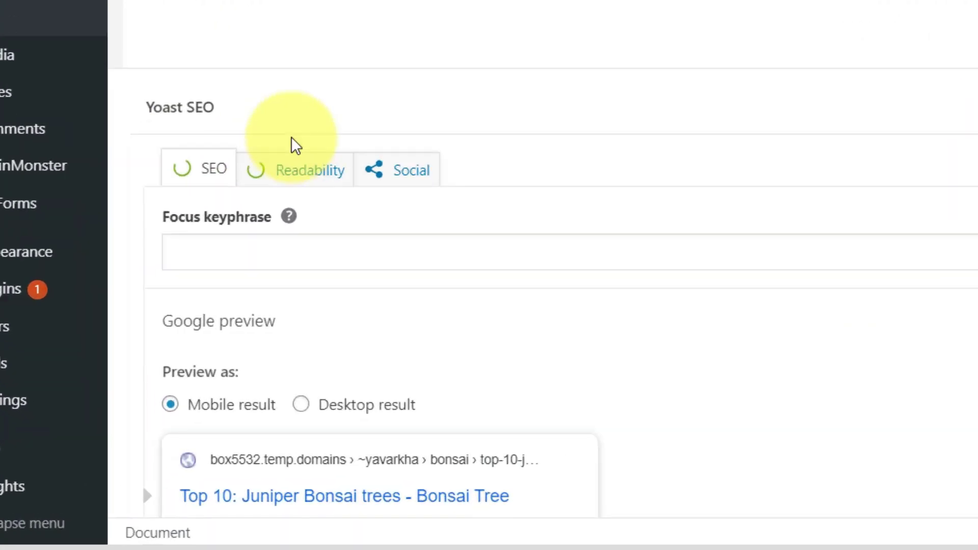
pyautogui.scroll(-4, 371, 175)
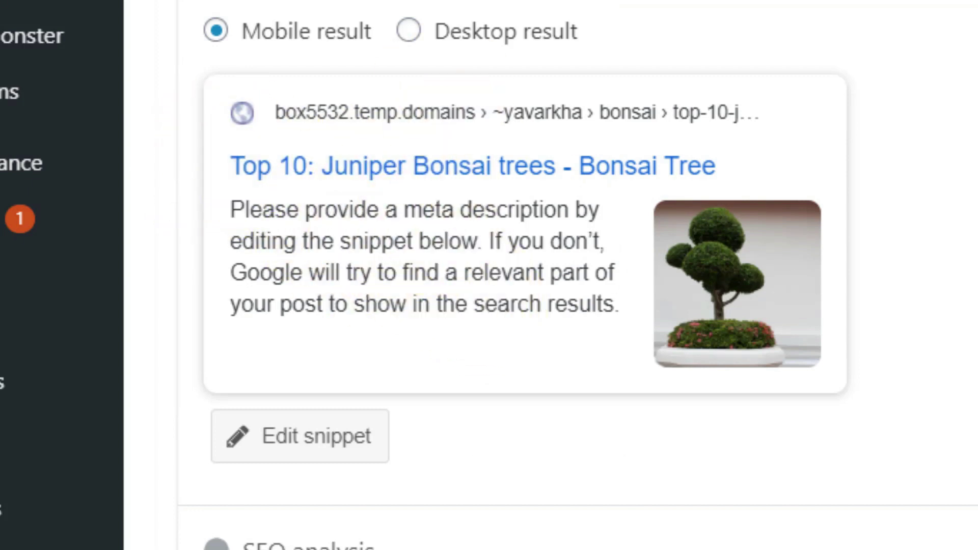
pyautogui.scroll(4, 489, 275)
pyautogui.click(192, 140)
pyautogui.write('Bonsia tress')
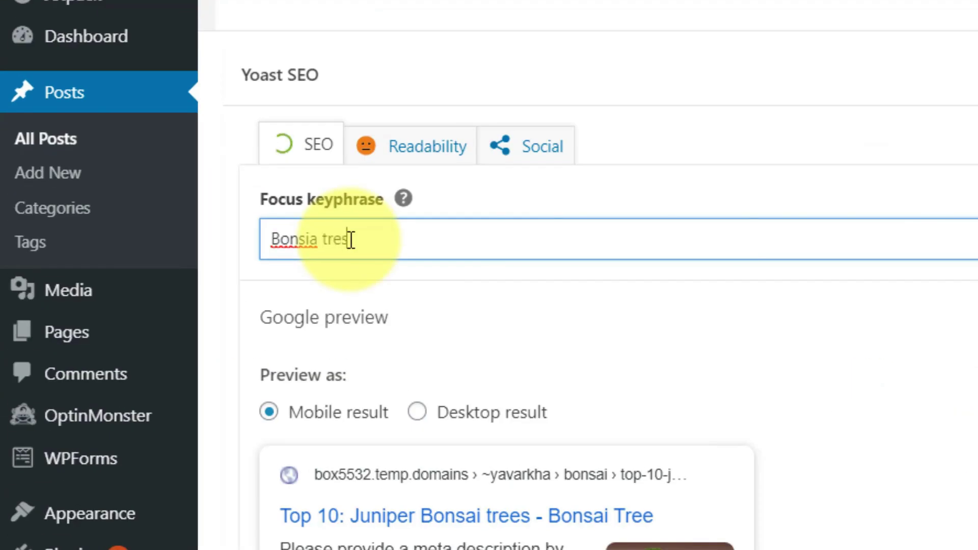
pyautogui.scroll(-5, 365, 220)
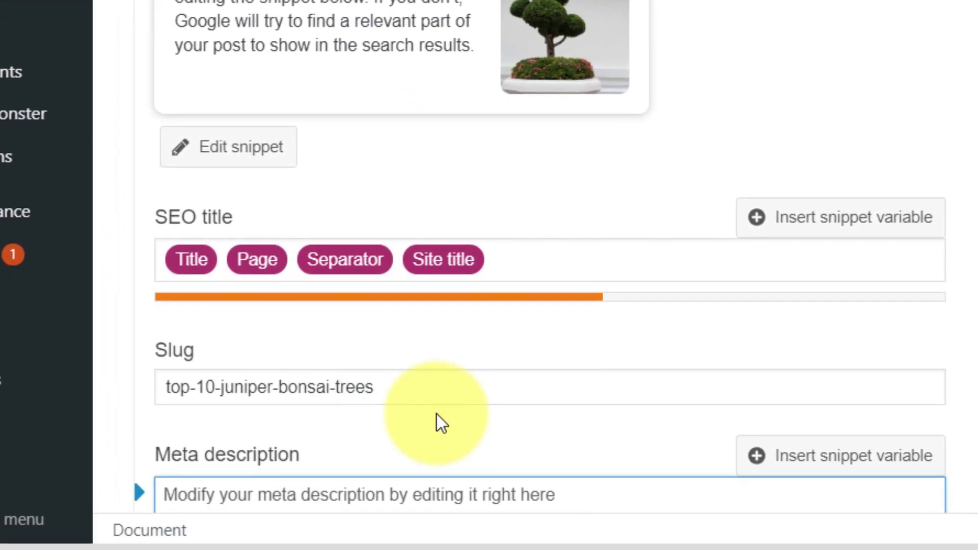
# Review the snippet's slug and meta description fields, and examine how page descriptions appear in Google's "bonsai tree" results
pyautogui.click(372, 380)
pyautogui.moveTo(372, 379); pyautogui.dragTo(139, 362)
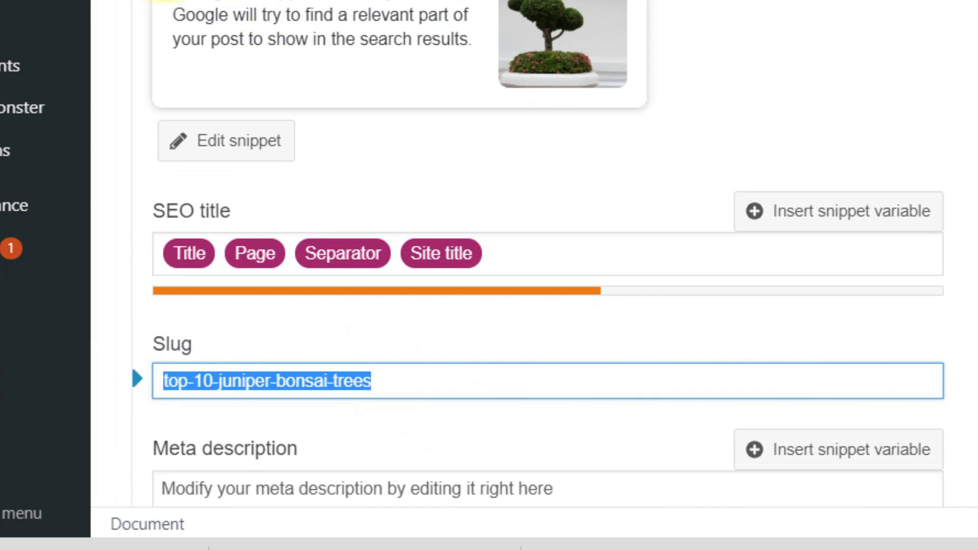
pyautogui.scroll(-4, 273, 356)
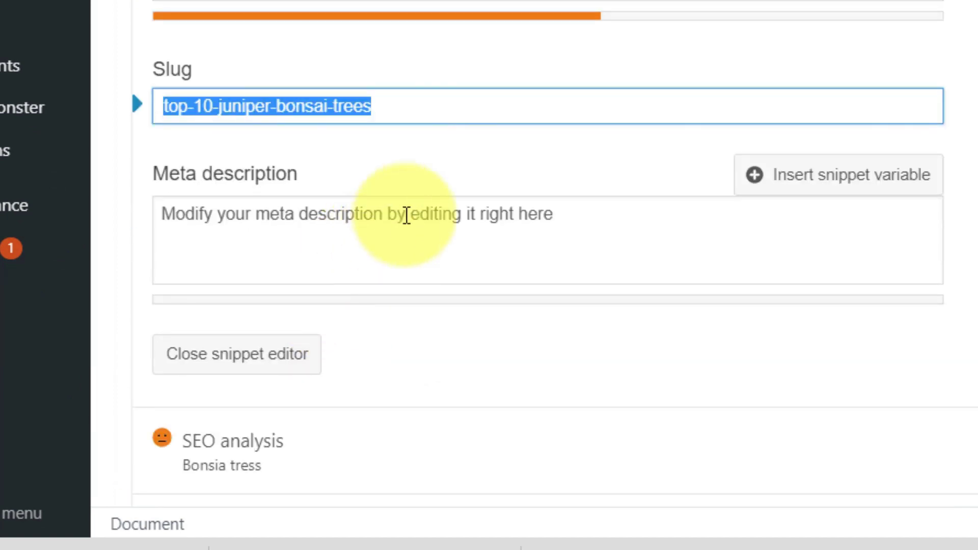
pyautogui.click(413, 234)
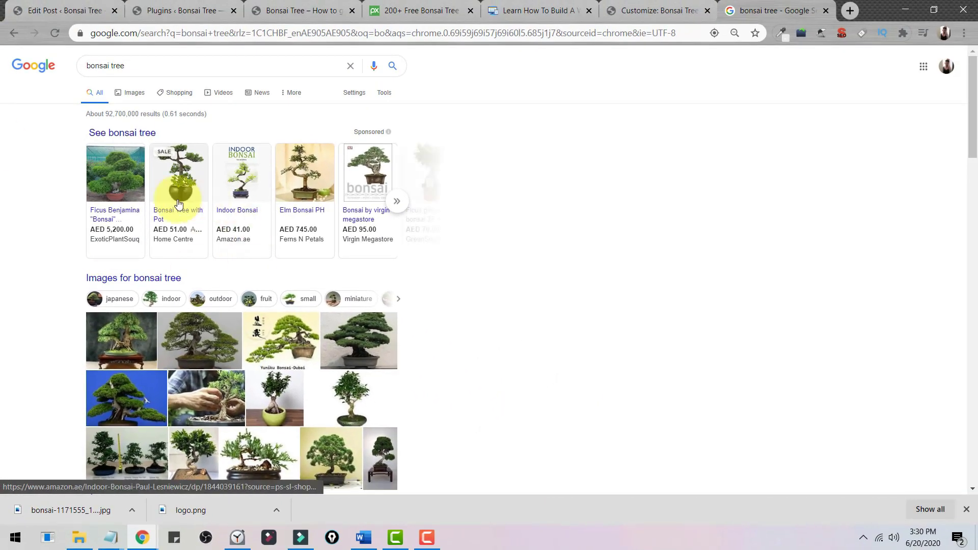
pyautogui.scroll(-7, 131, 192)
pyautogui.scroll(-7, 108, 306)
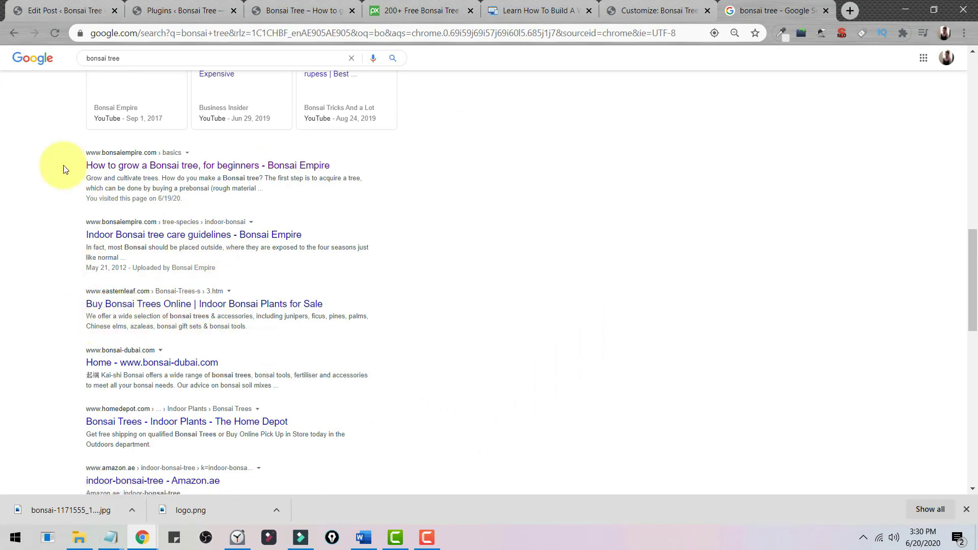
# Return to the post editor and view the Facebook title, description and image fields in the Yoast SEO social settings
pyautogui.click(214, 10)
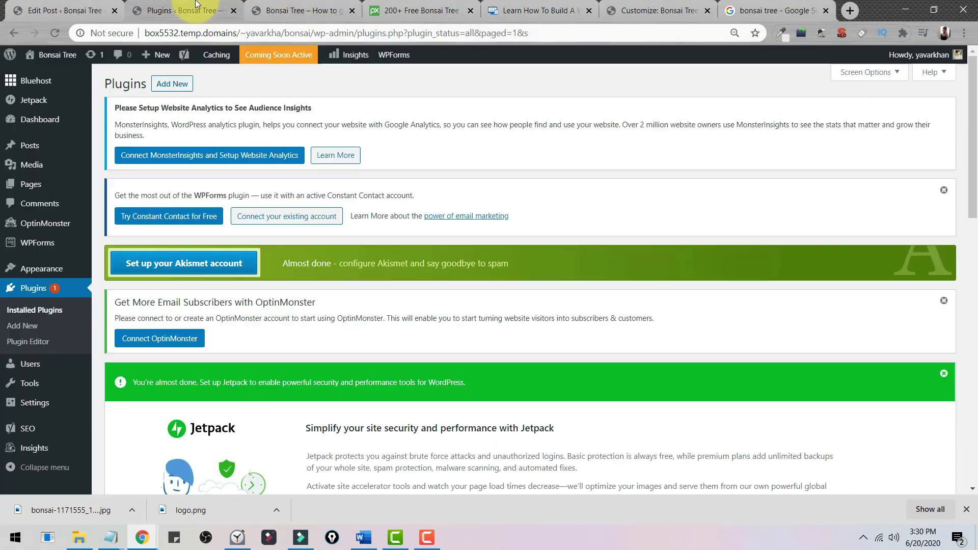
pyautogui.click(302, 10)
pyautogui.click(108, 4)
pyautogui.scroll(-2, 265, 214)
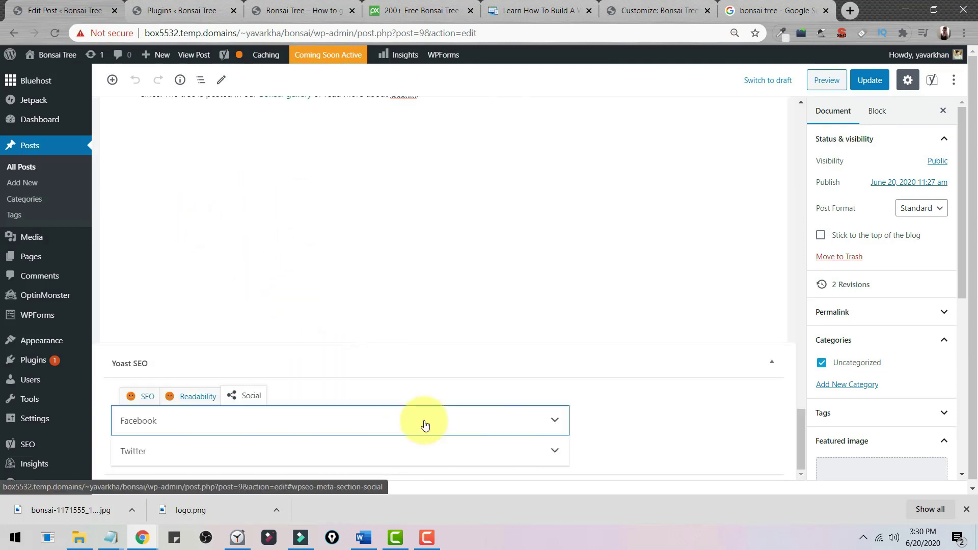
pyautogui.click(426, 426)
pyautogui.scroll(-5, 378, 302)
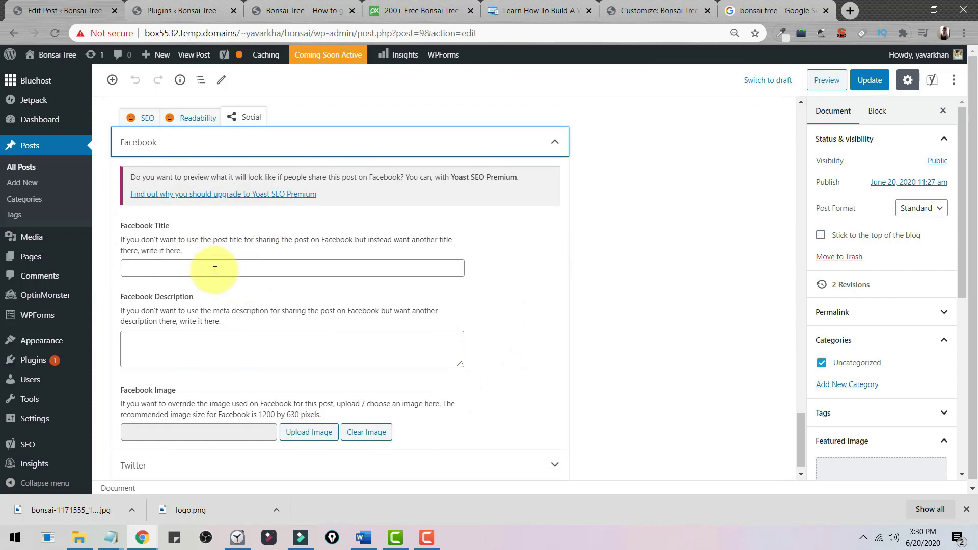
pyautogui.click(169, 266)
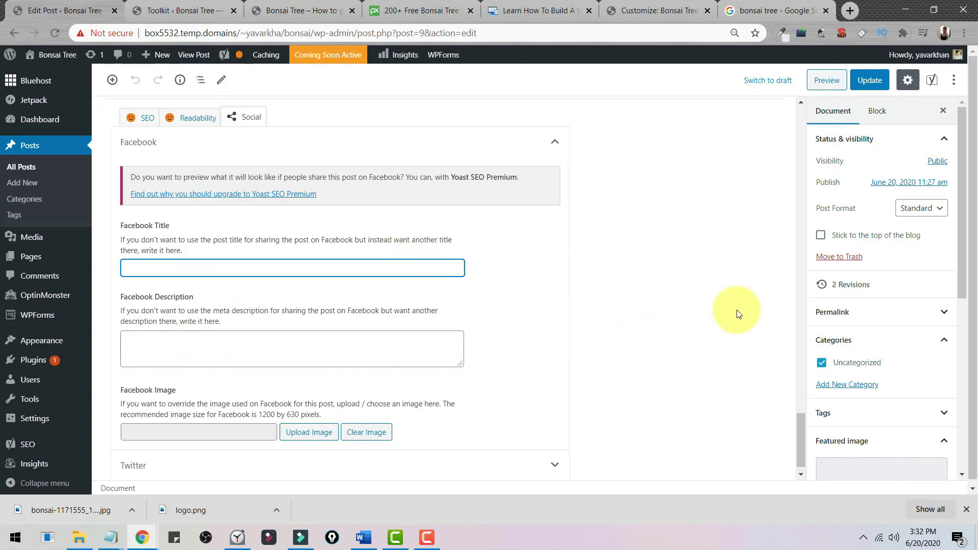
# Add a new category named "Bonsait tree" to the post
pyautogui.scroll(10, 676, 274)
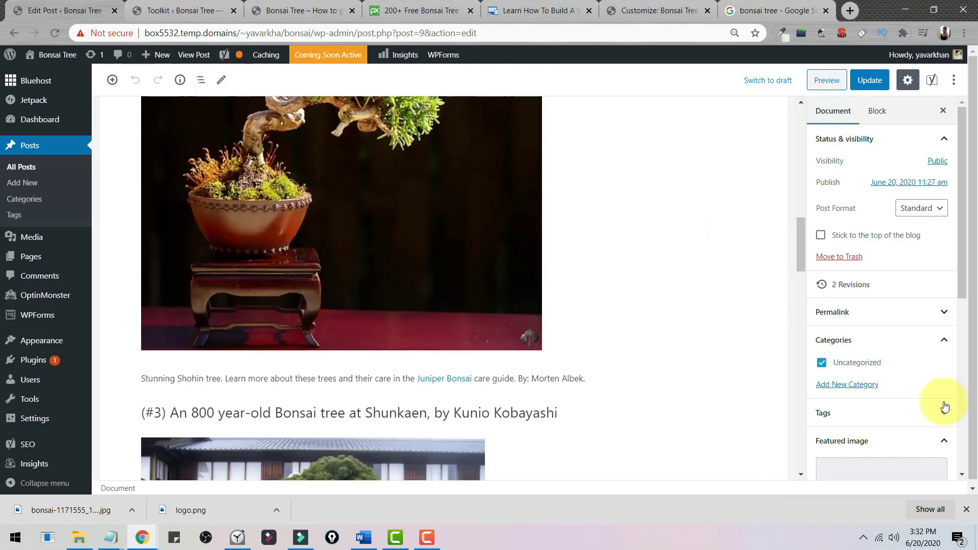
pyautogui.click(859, 386)
pyautogui.click(858, 419)
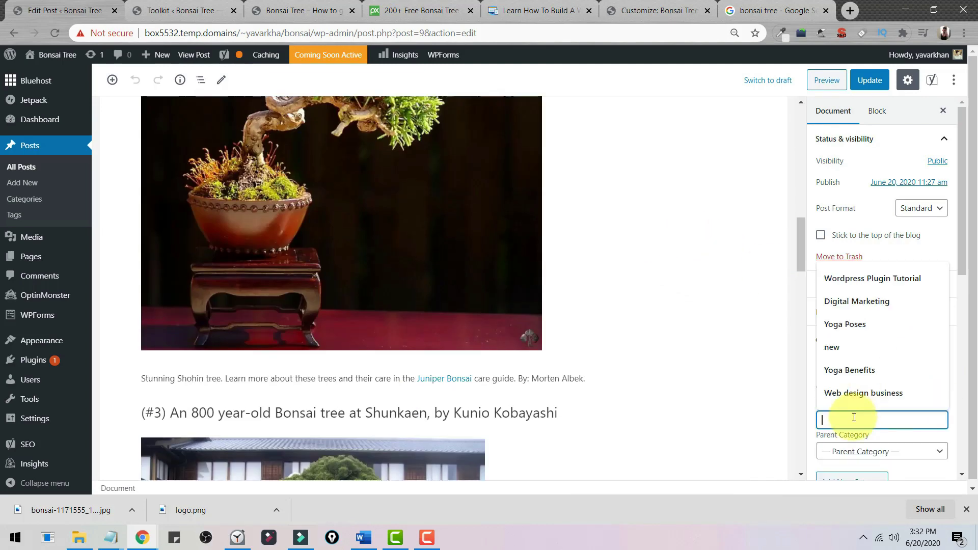
pyautogui.write('Bos')
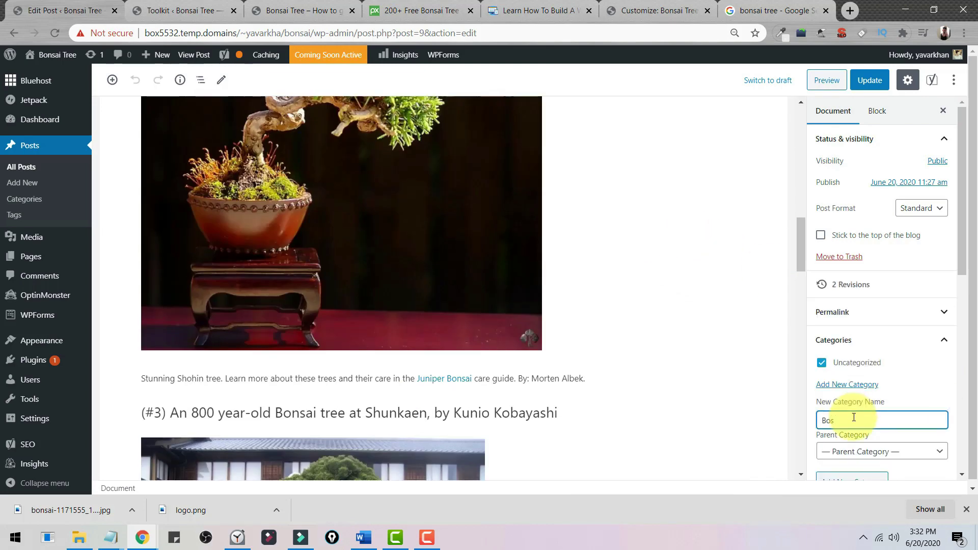
pyautogui.write('onsait tree')
pyautogui.scroll(-3, 856, 387)
pyautogui.click(853, 363)
# Set the Juniper Bonsai tree photo in the white pot as the post's featured image and update the post
pyautogui.scroll(-3, 869, 357)
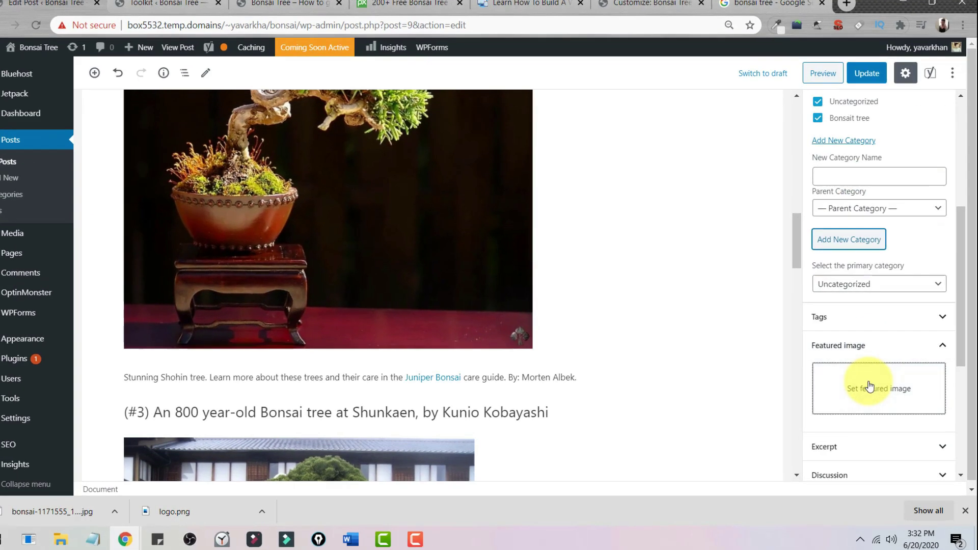
pyautogui.click(873, 387)
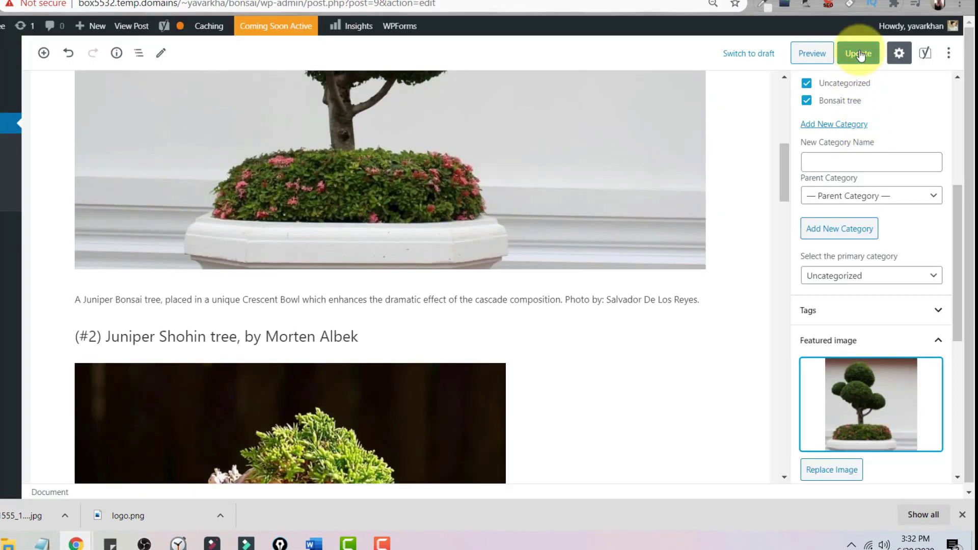
pyautogui.click(859, 53)
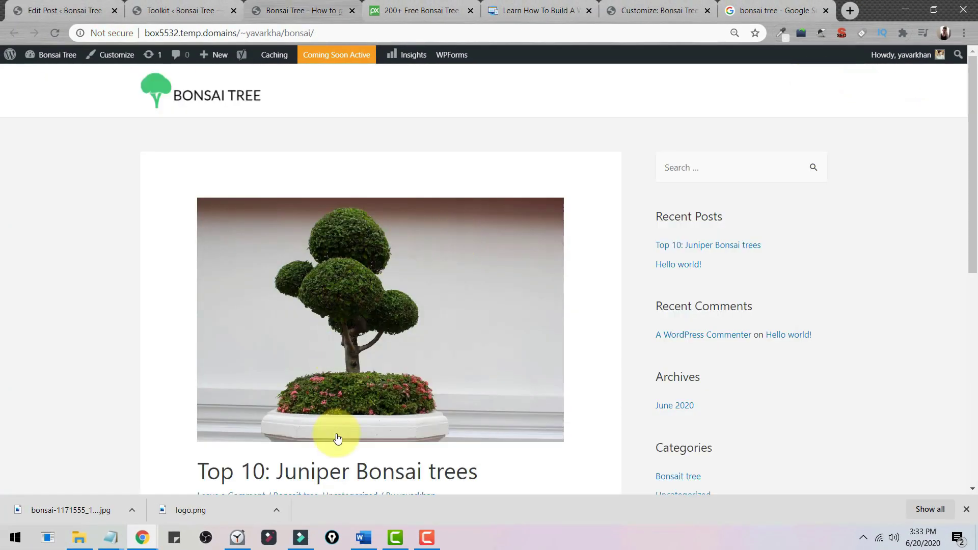
# Open "Top 10: Juniper Bonsai trees" from the site's home page and review its featured image, share buttons and content
pyautogui.click(326, 474)
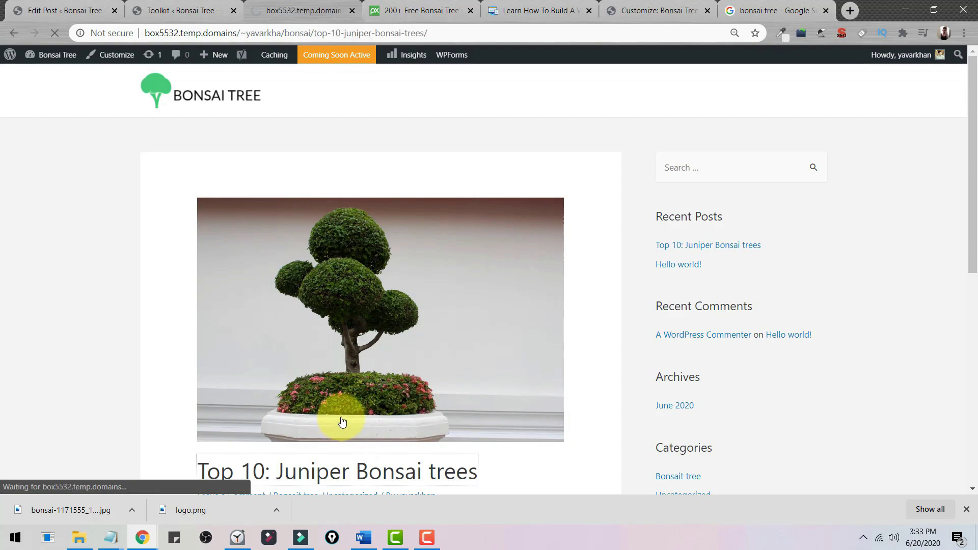
pyautogui.scroll(-5, 341, 408)
pyautogui.scroll(-20, 499, 289)
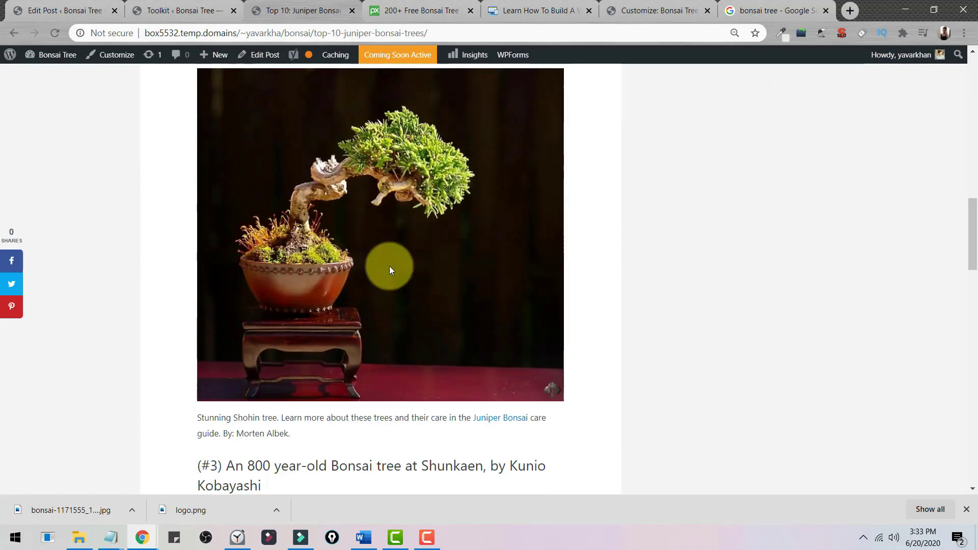
pyautogui.scroll(20, 302, 216)
pyautogui.scroll(8, 306, 224)
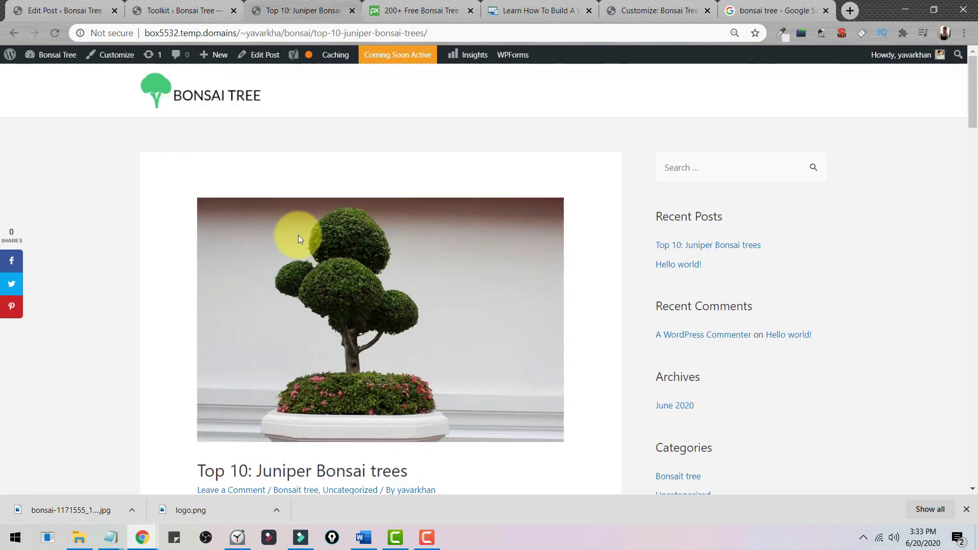
pyautogui.scroll(-3, 431, 221)
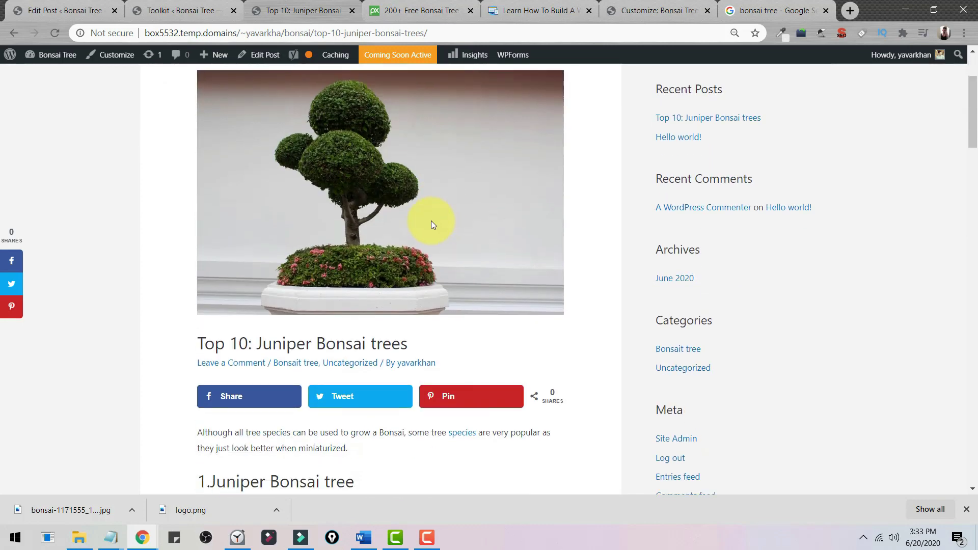
pyautogui.scroll(3, 431, 221)
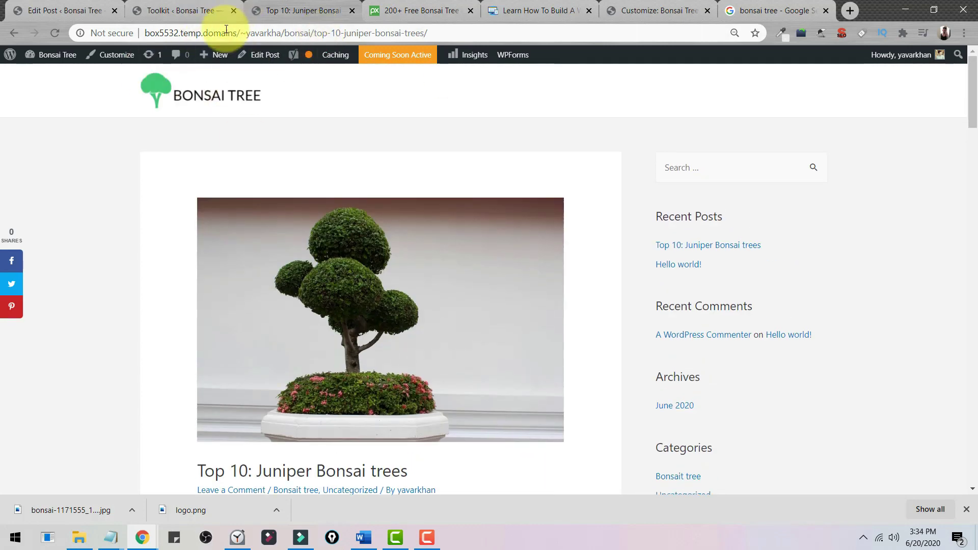
# Create a page titled "Contact us" containing "contact me at" followed by the contact e-mail address, and publish it
pyautogui.click(9, 5)
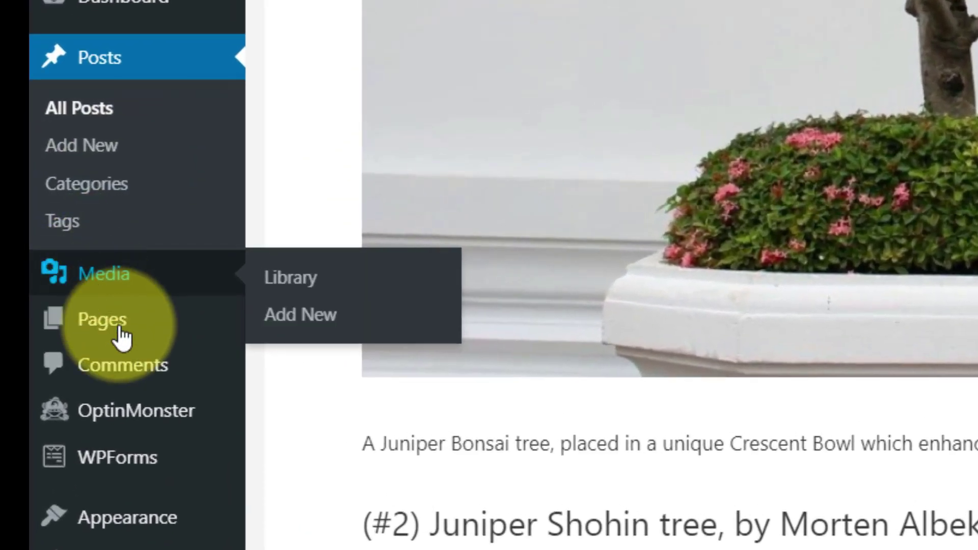
pyautogui.moveTo(38, 258)
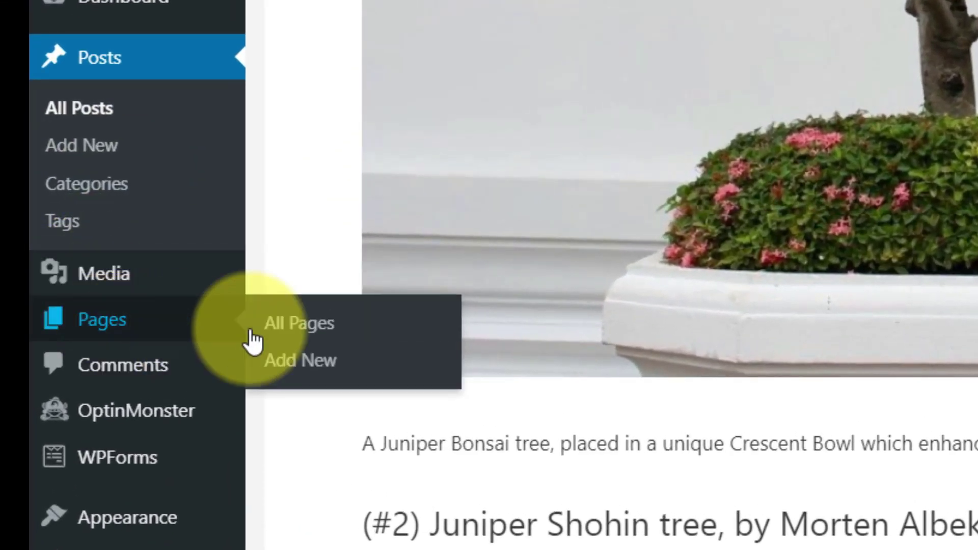
pyautogui.click(308, 363)
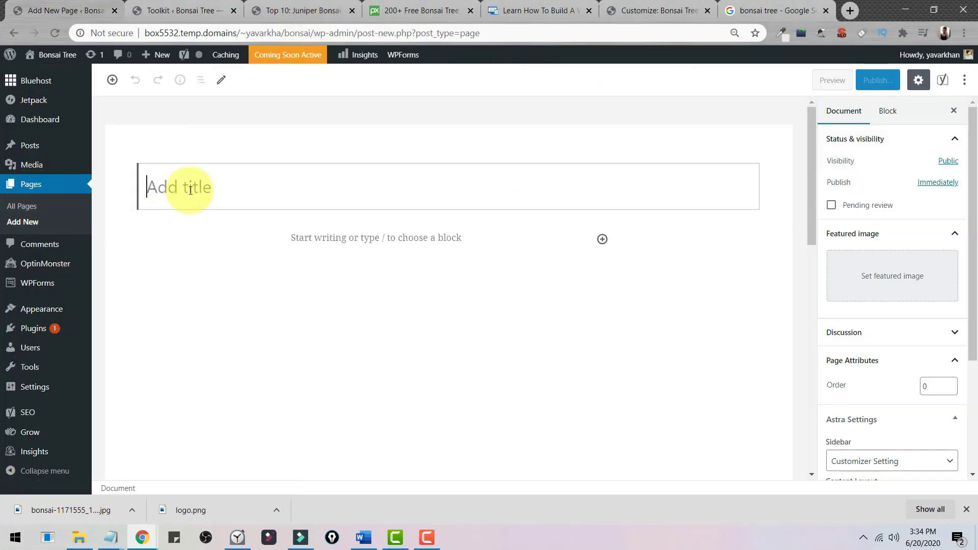
pyautogui.write('Contact us')
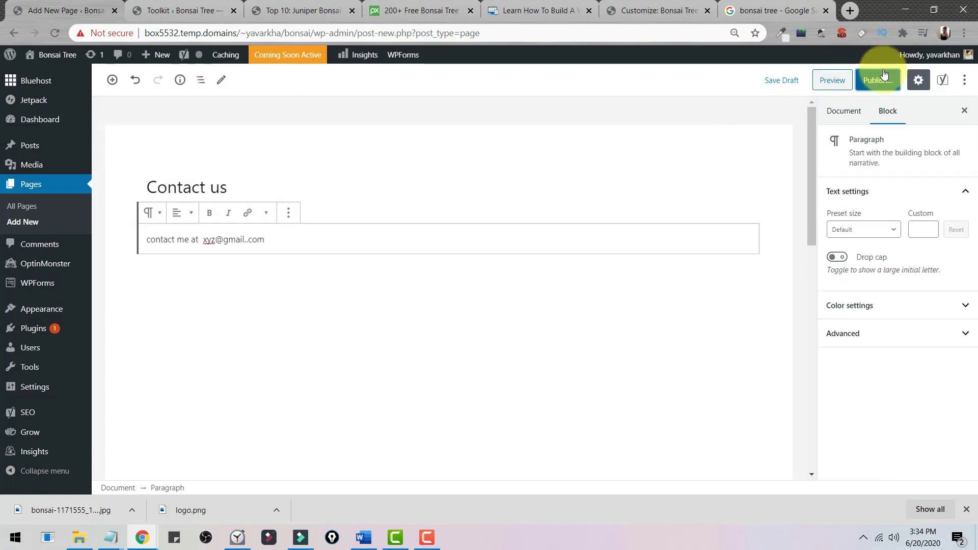
pyautogui.click(876, 80)
pyautogui.click(893, 80)
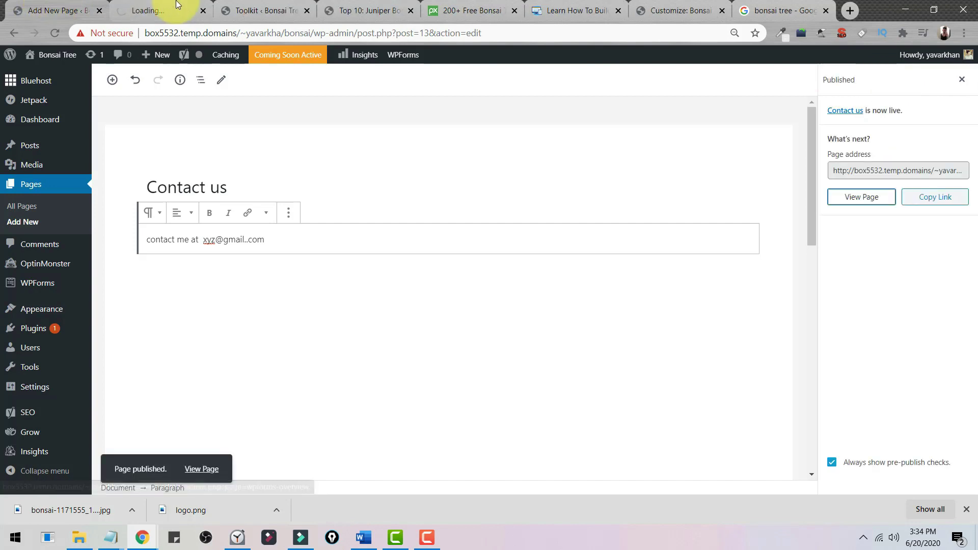
# View the live Contact us page and the home page's navigation link, and return to the page editor
pyautogui.click(178, 6)
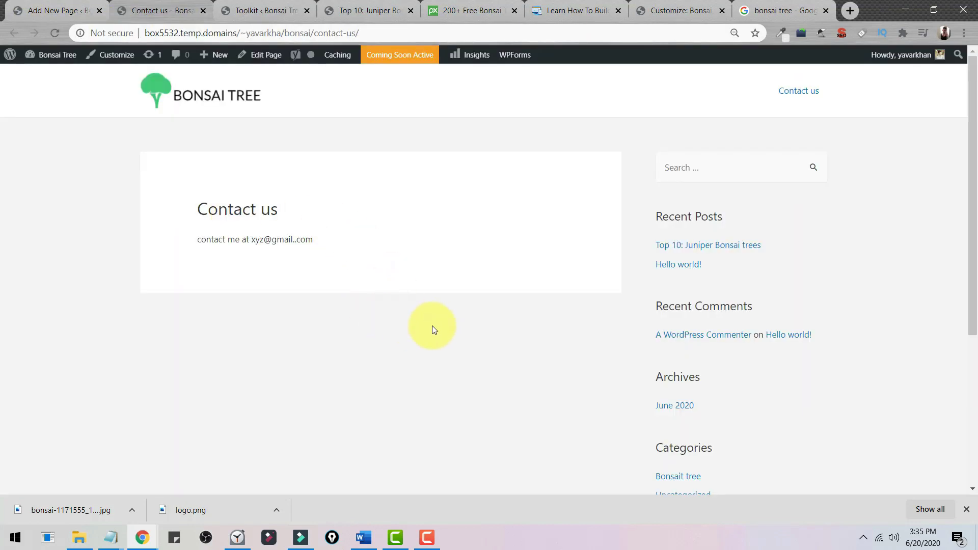
pyautogui.click(166, 91)
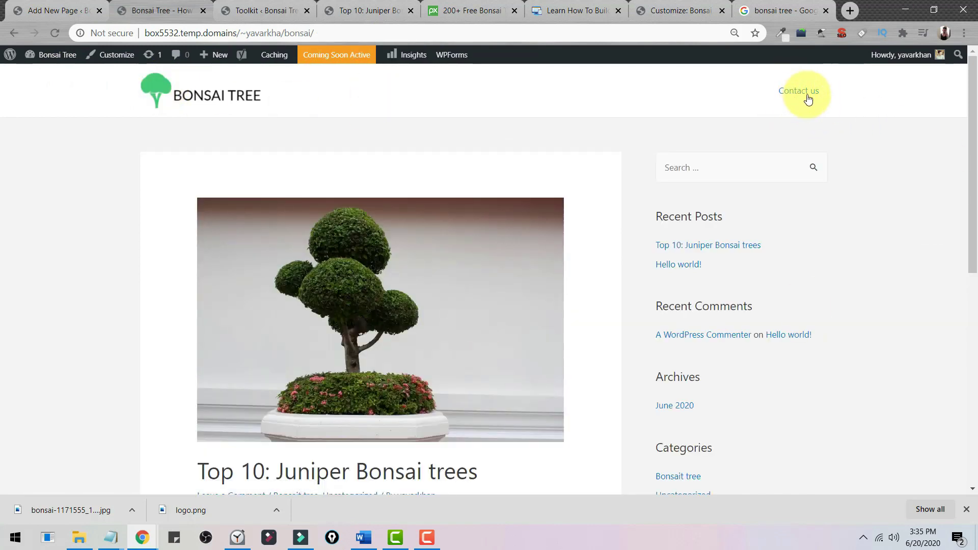
pyautogui.click(28, 10)
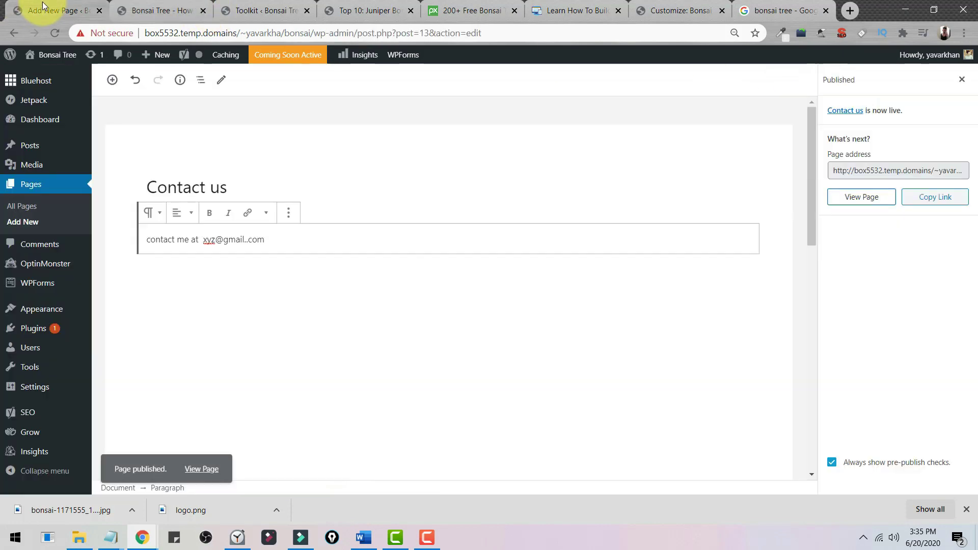
# Create a navigation menu named "Home Menu", add the Contact us page to it and save the menu
pyautogui.moveTo(47, 298)
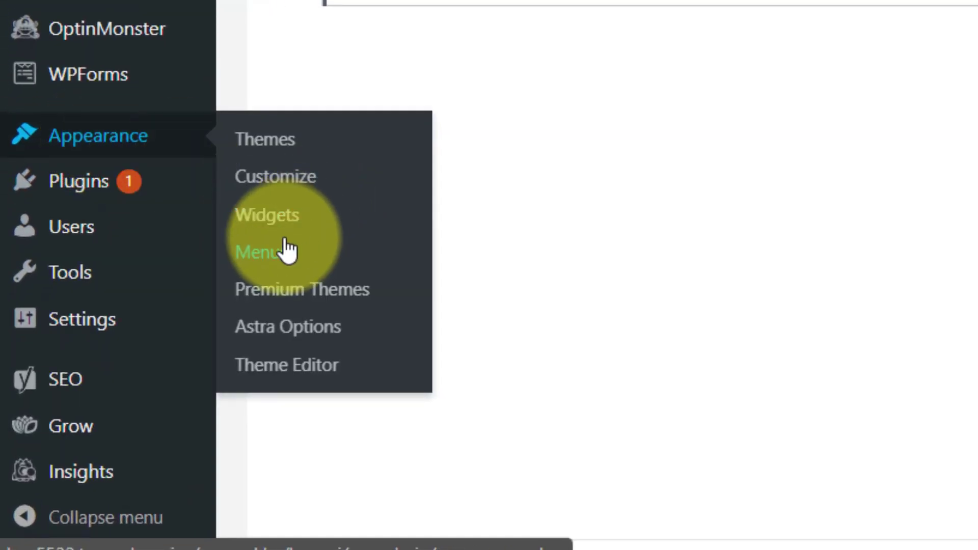
pyautogui.click(131, 351)
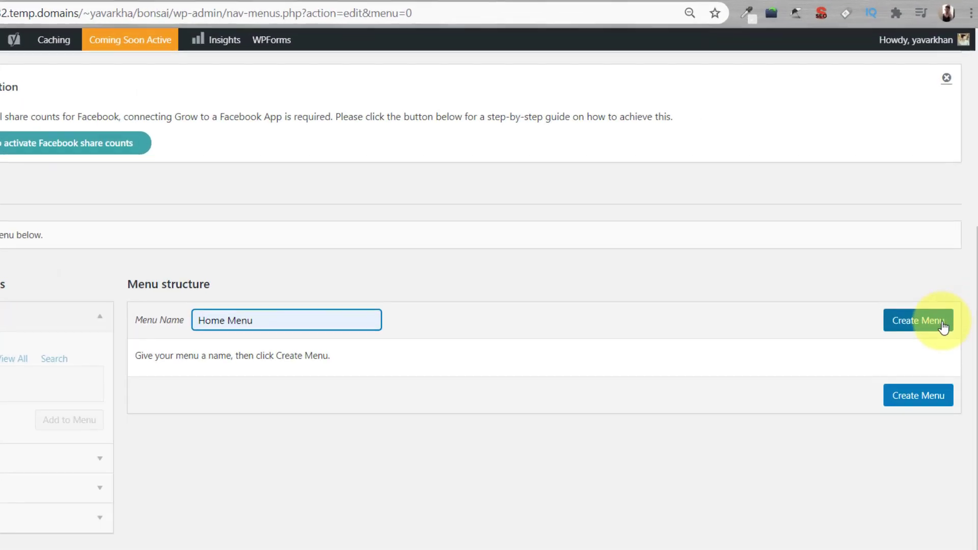
pyautogui.click(943, 338)
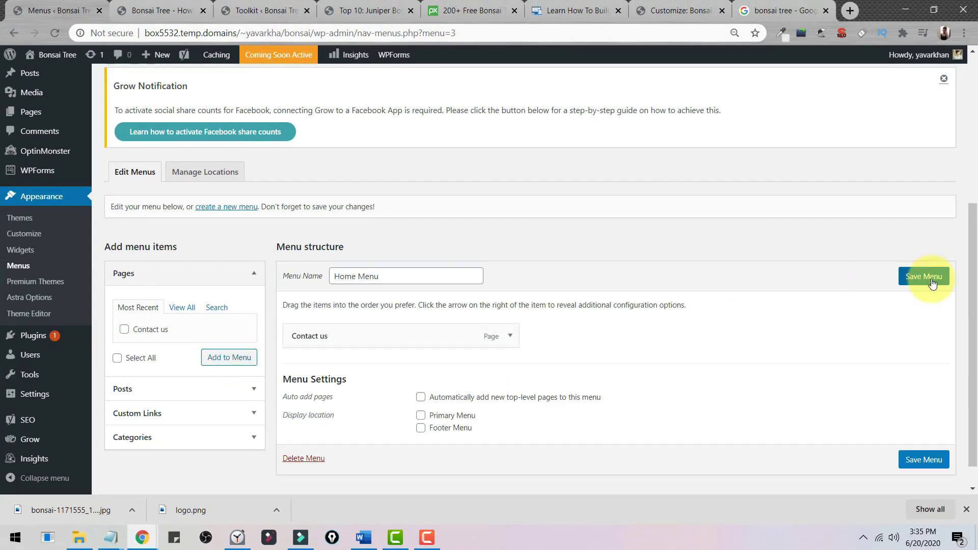
pyautogui.click(933, 281)
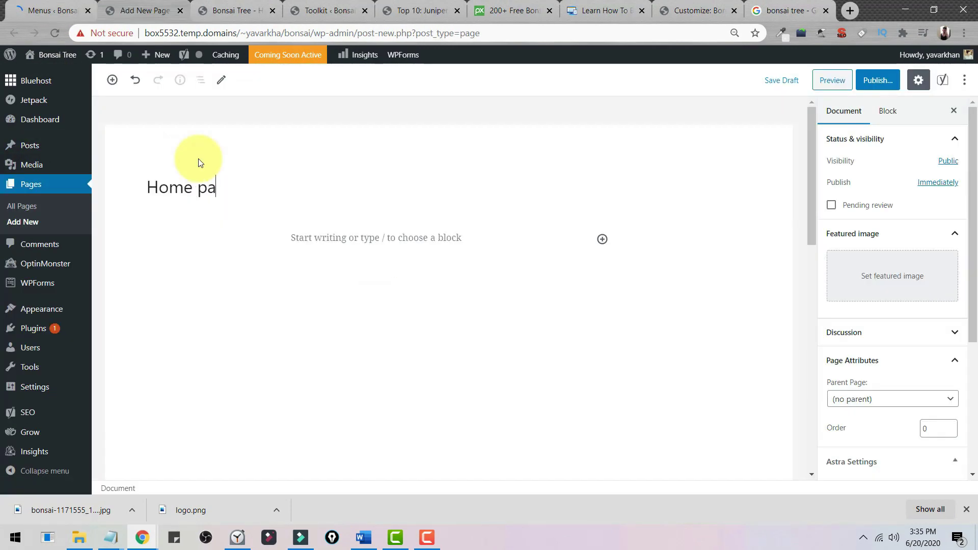
# Create a new page titled "Home page" and publish it
pyautogui.click(880, 81)
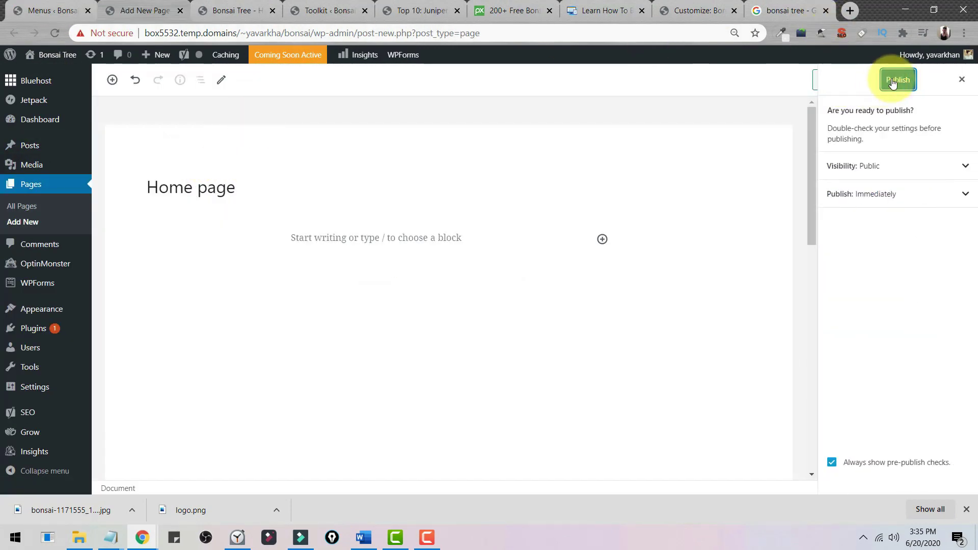
pyautogui.click(891, 82)
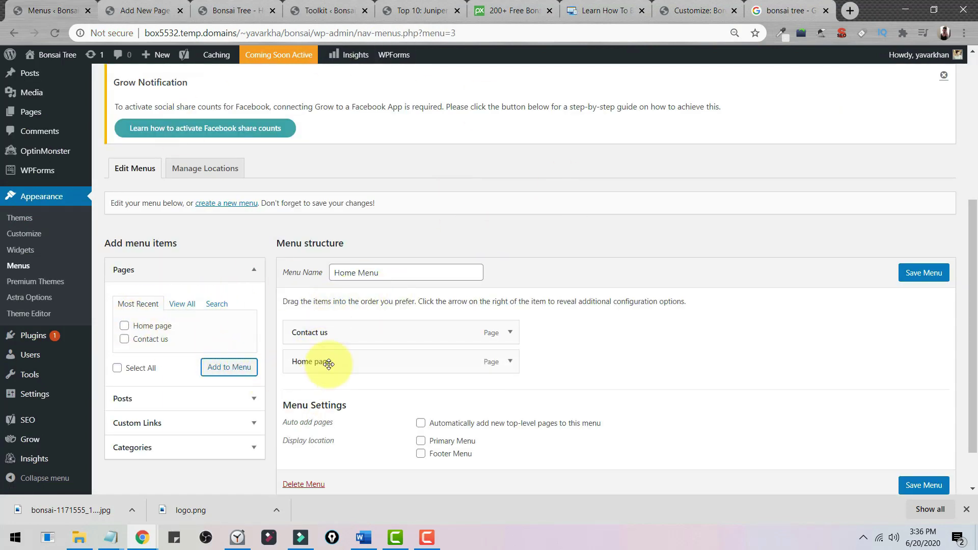
# Add Home page to the Home Menu, place it above Contact us and save the menu
pyautogui.moveTo(325, 364); pyautogui.dragTo(328, 332)
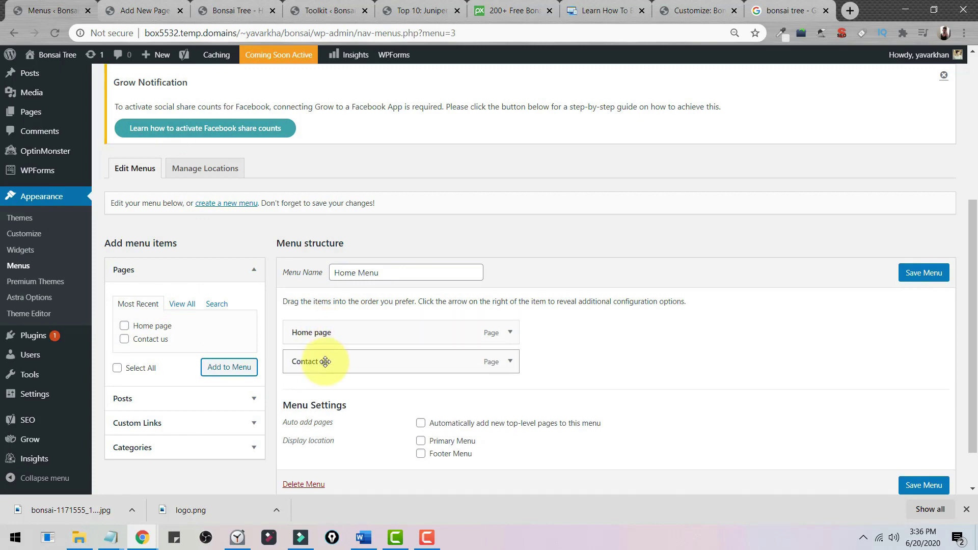
pyautogui.click(924, 274)
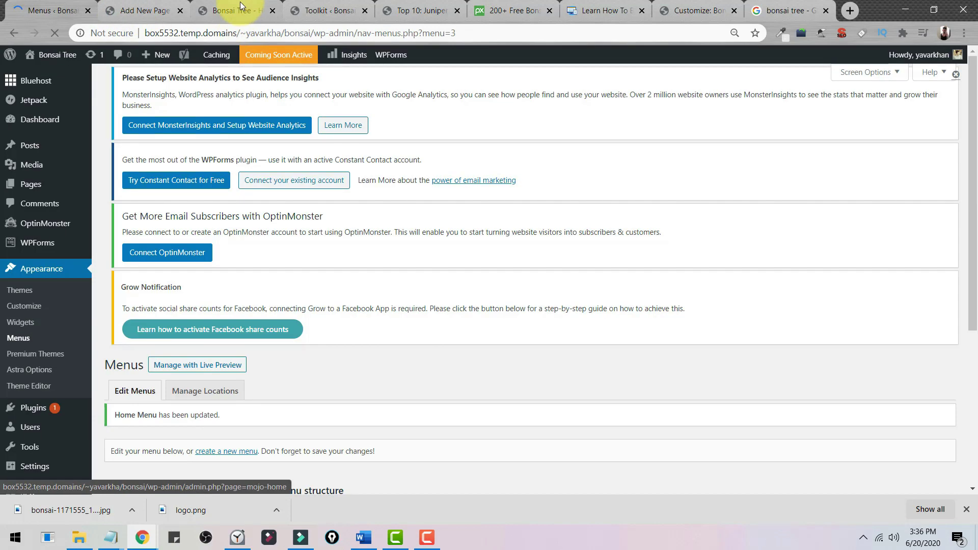
# Open Home page from the live site's navigation menu, and return to the site front through the logo
pyautogui.click(240, 3)
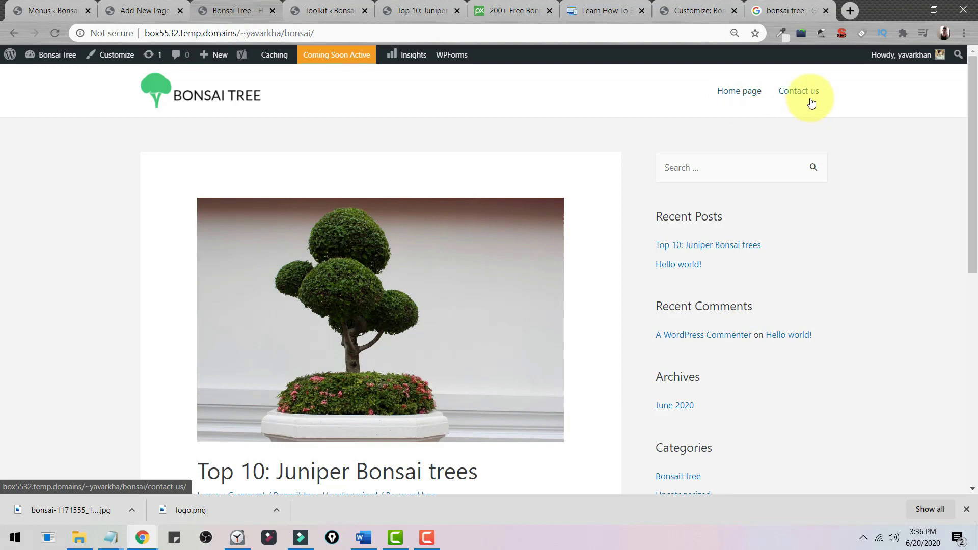
pyautogui.click(733, 102)
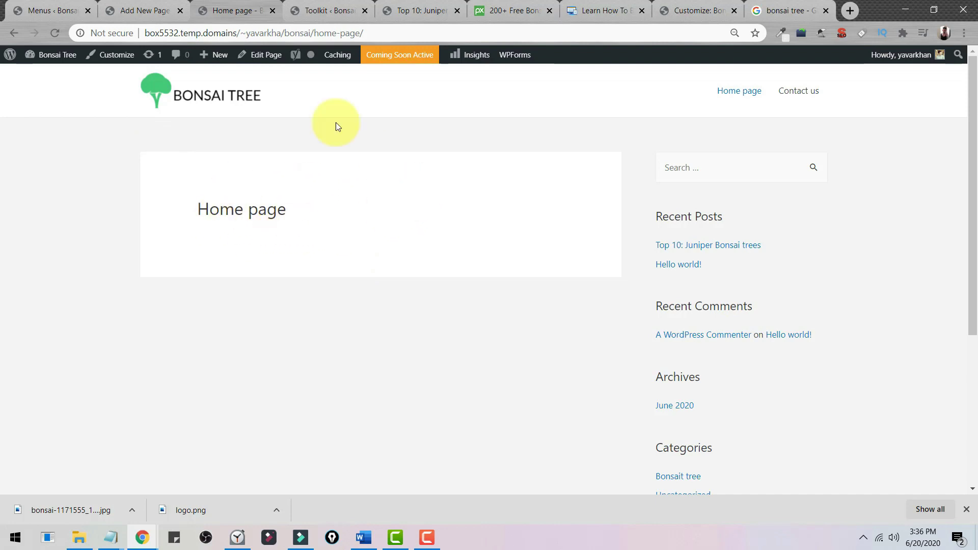
pyautogui.click(184, 111)
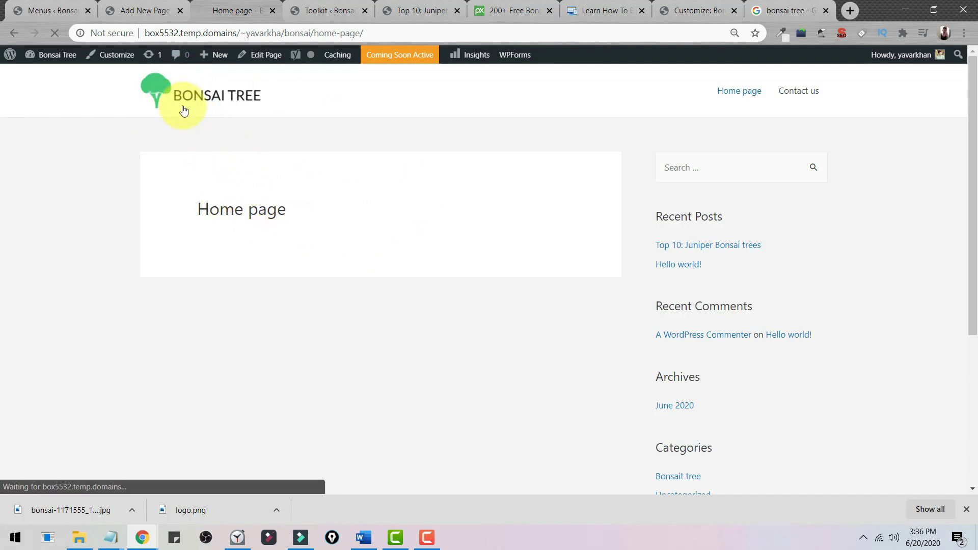
# Set the site's homepage to the static page "Home page" in the Reading settings, save the changes and reload the live site
pyautogui.click(61, 10)
pyautogui.scroll(-4, 87, 350)
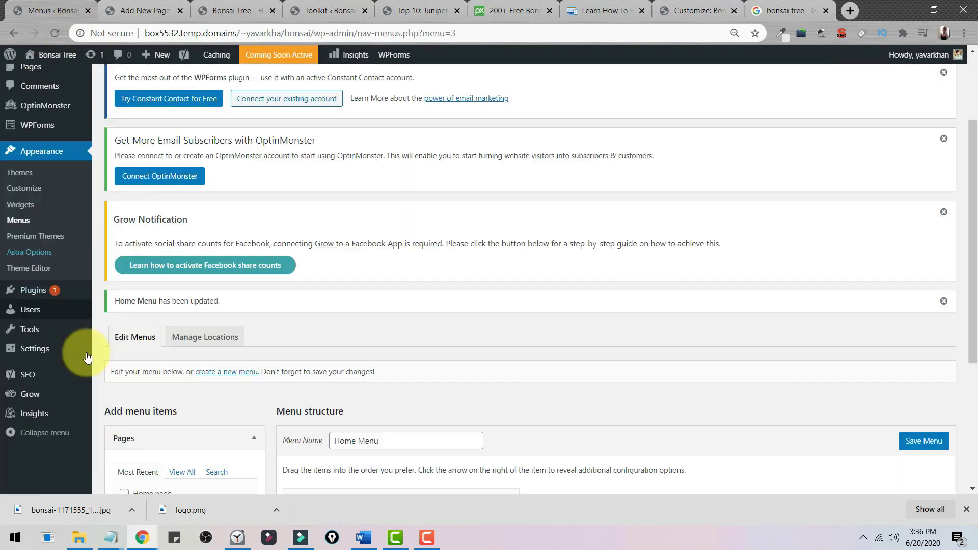
pyautogui.moveTo(38, 394)
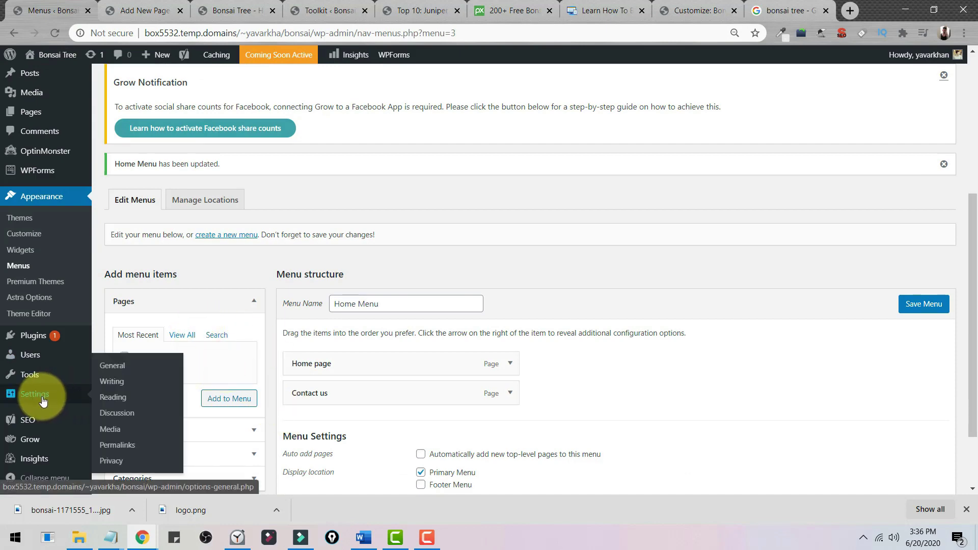
pyautogui.click(122, 400)
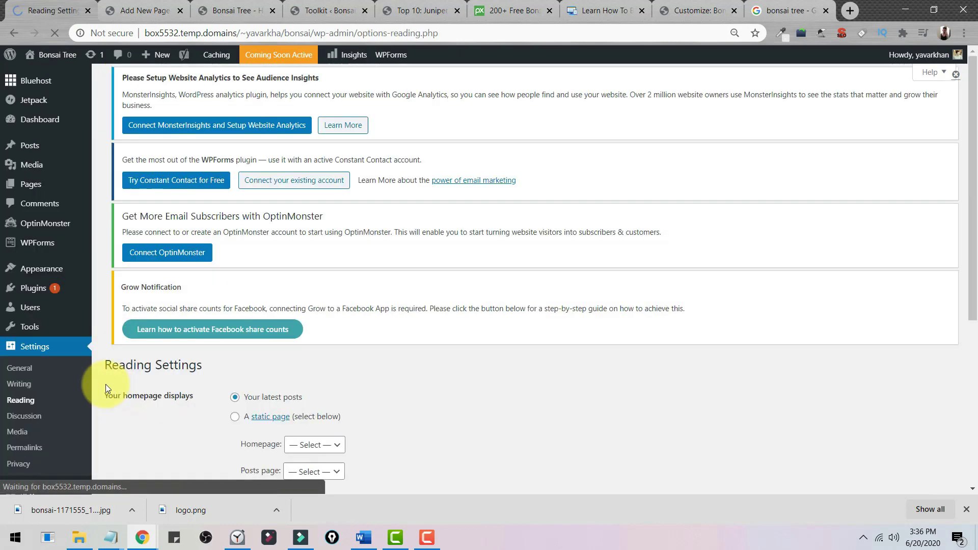
pyautogui.scroll(-3, 106, 384)
pyautogui.click(235, 317)
pyautogui.click(315, 346)
pyautogui.click(314, 384)
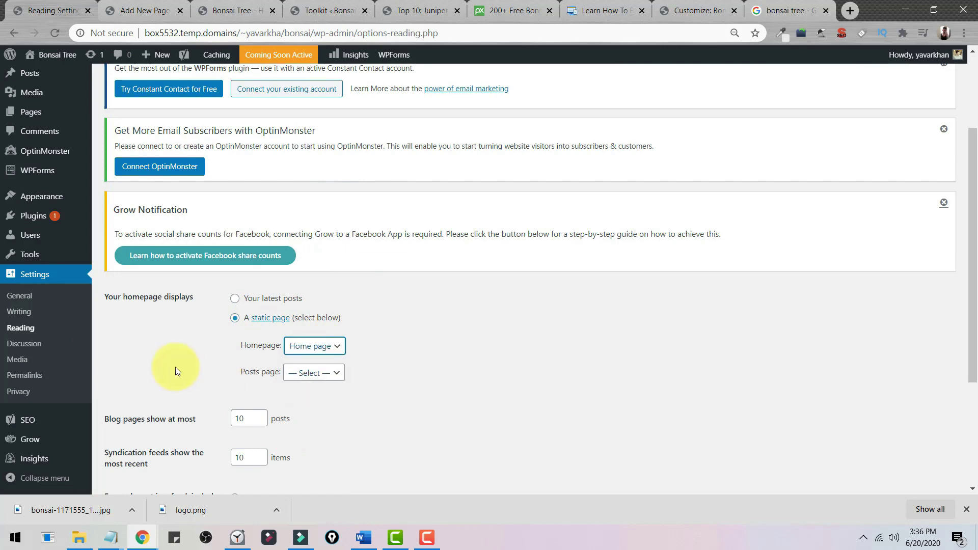
pyautogui.scroll(-4, 175, 367)
pyautogui.click(162, 438)
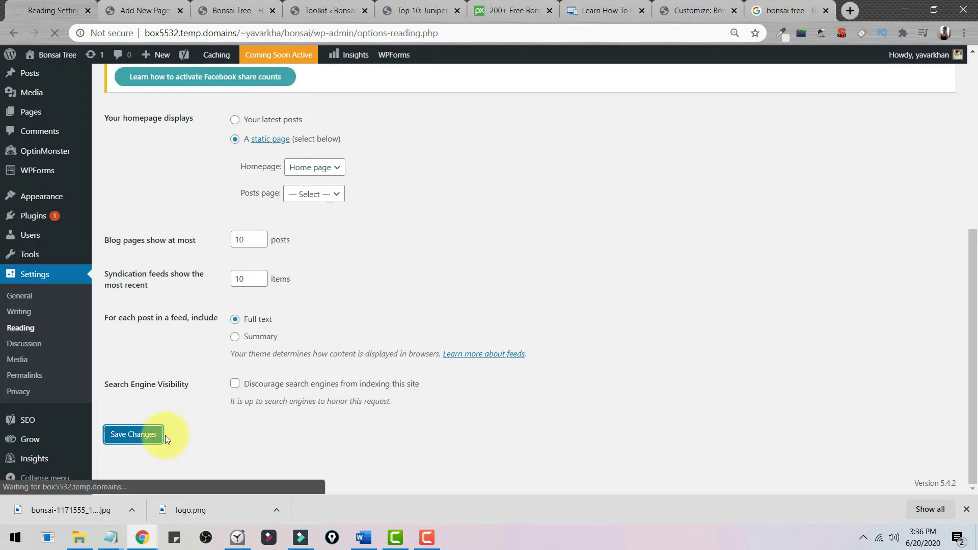
pyautogui.moveTo(229, 11); pyautogui.dragTo(140, 11)
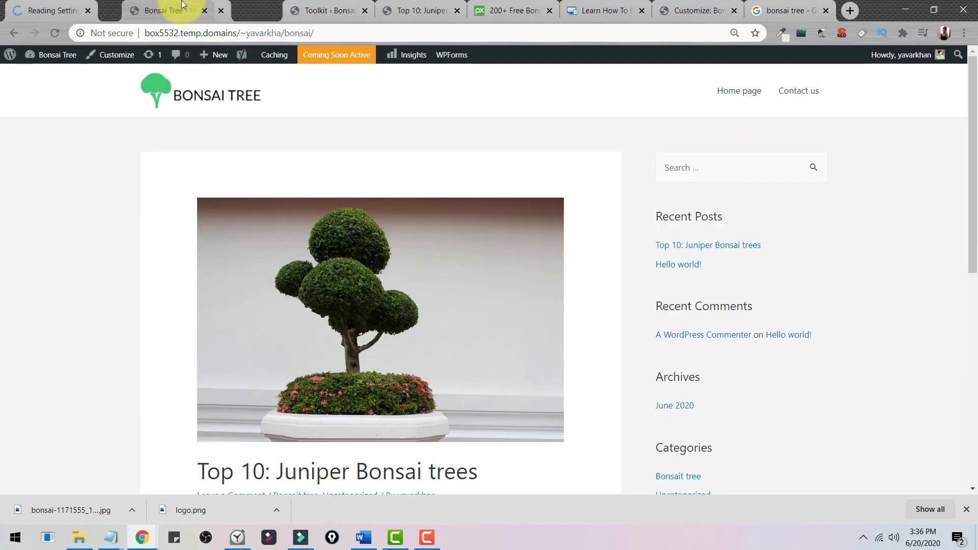
pyautogui.click(56, 39)
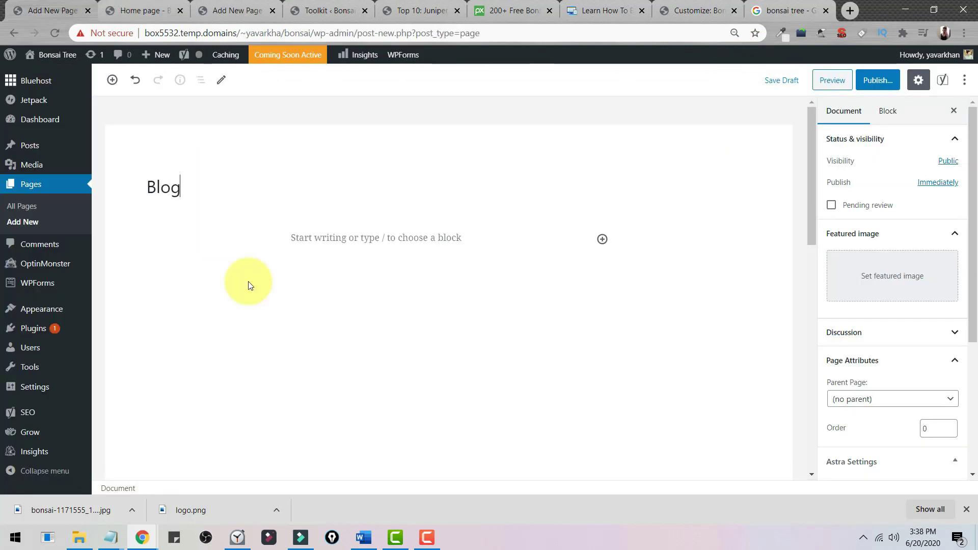
# Create a new page titled "Blog" and publish it
pyautogui.click(887, 86)
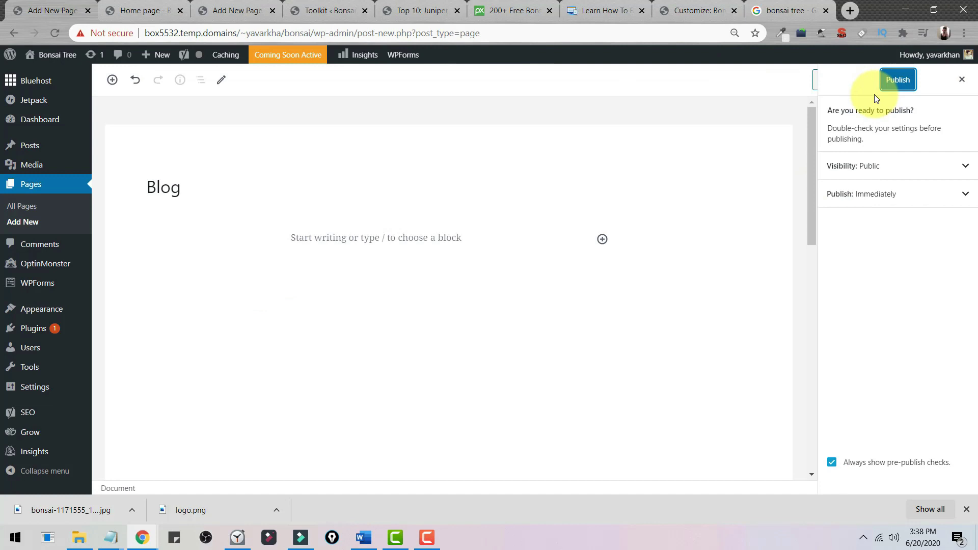
pyautogui.click(909, 88)
pyautogui.moveTo(52, 313)
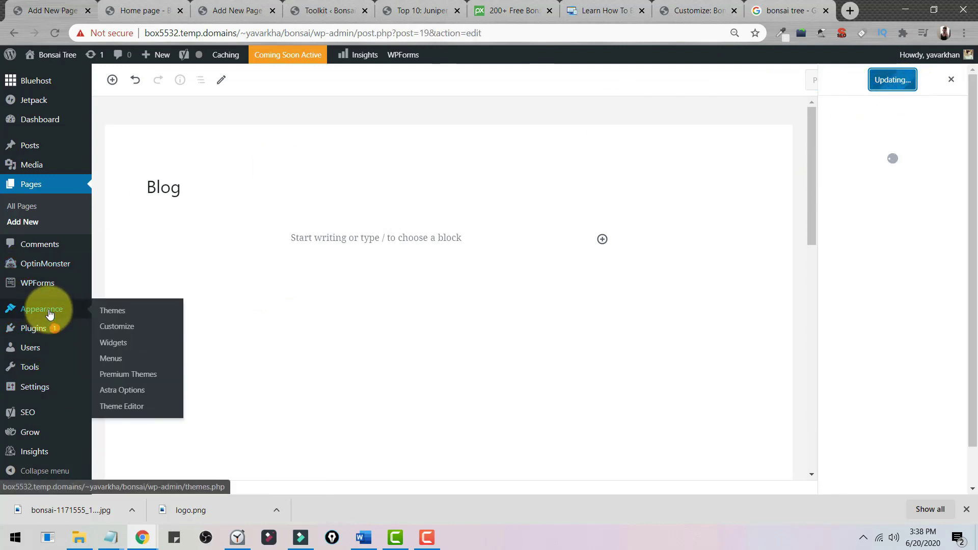
# Set the Posts page to Blog in the Reading settings, save the changes and view the live home page
pyautogui.moveTo(33, 389)
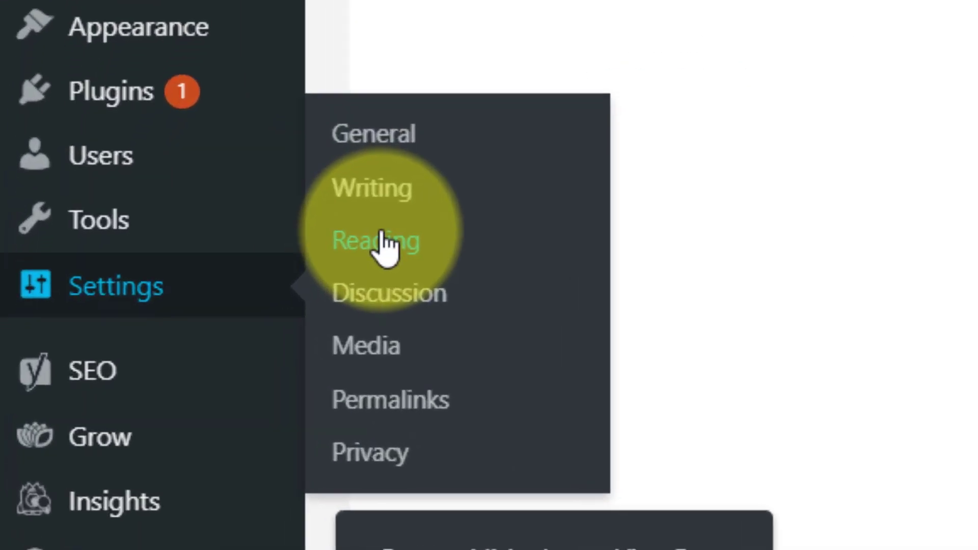
pyautogui.click(502, 287)
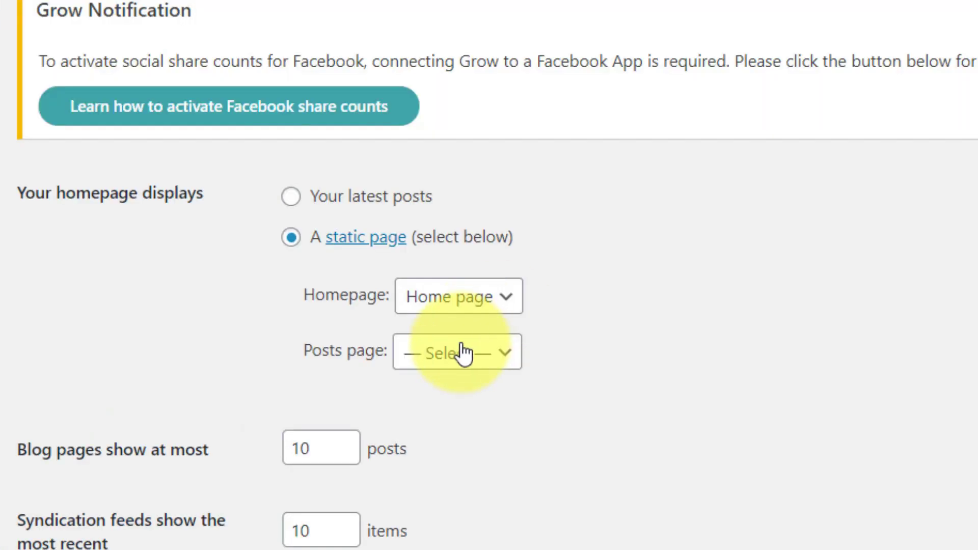
pyautogui.click(464, 352)
pyautogui.click(462, 405)
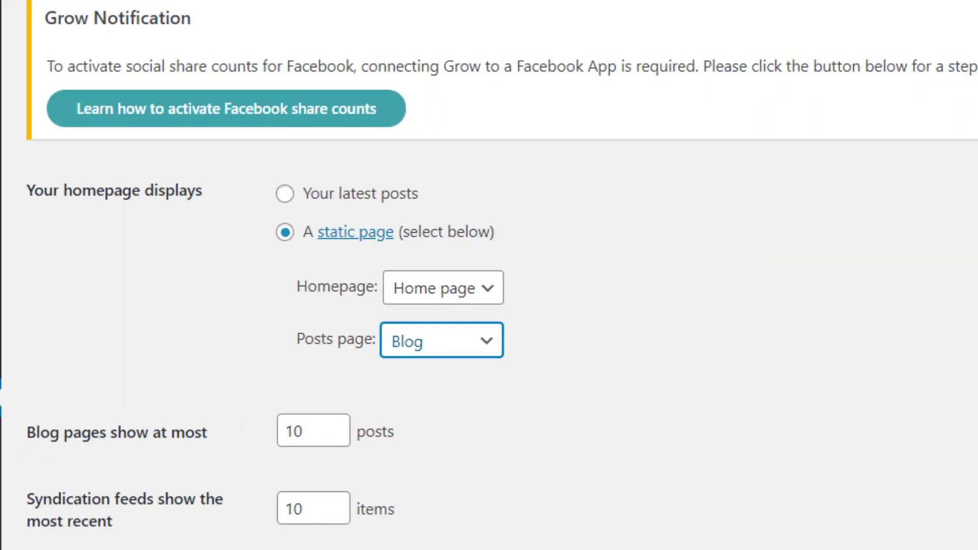
pyautogui.click(134, 485)
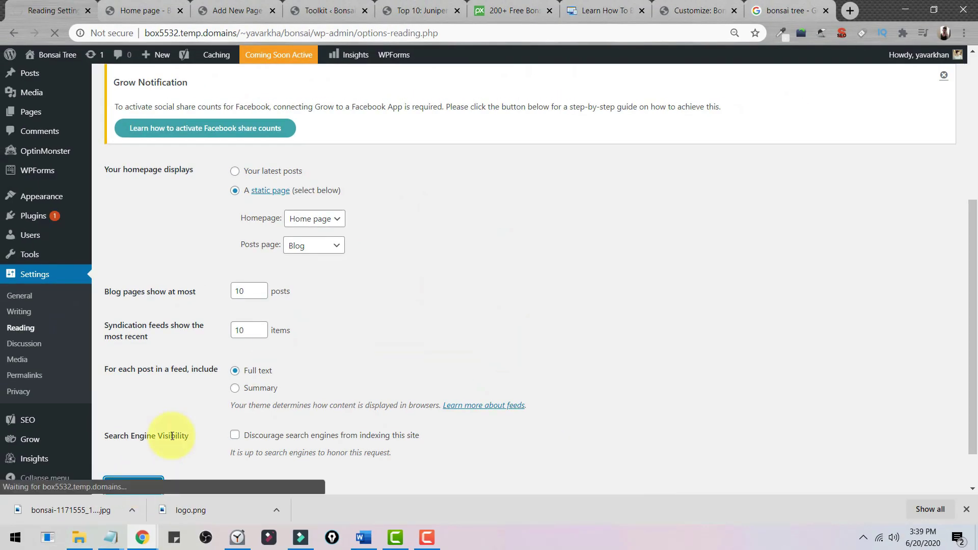
pyautogui.click(140, 10)
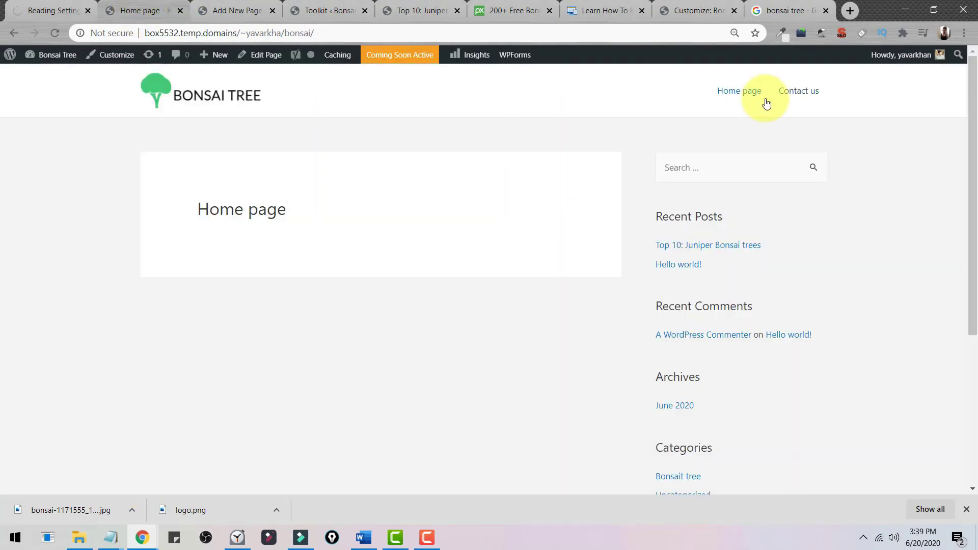
# Add the Blog page to the Home Menu between Home page and Contact us, and save the menu
pyautogui.click(65, 4)
pyautogui.moveTo(47, 207)
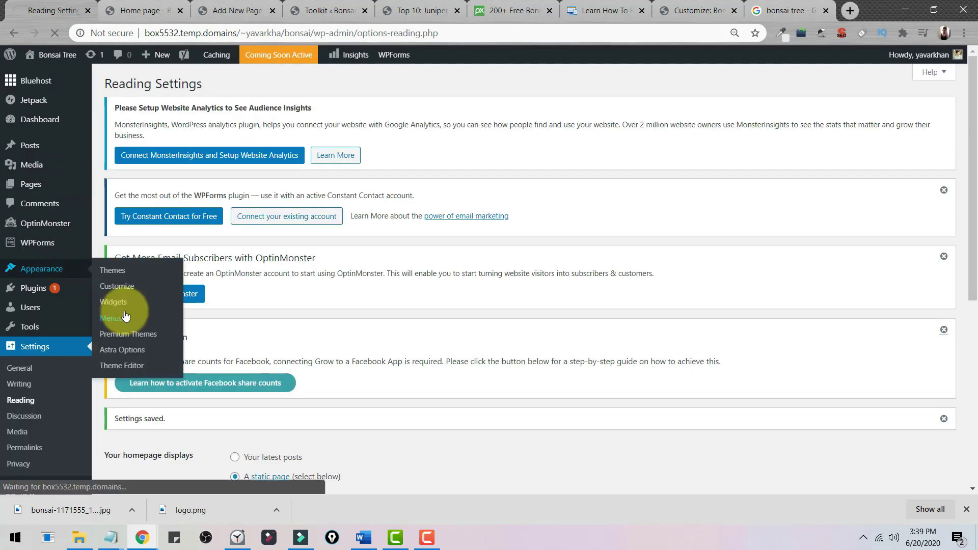
pyautogui.click(126, 316)
pyautogui.click(124, 339)
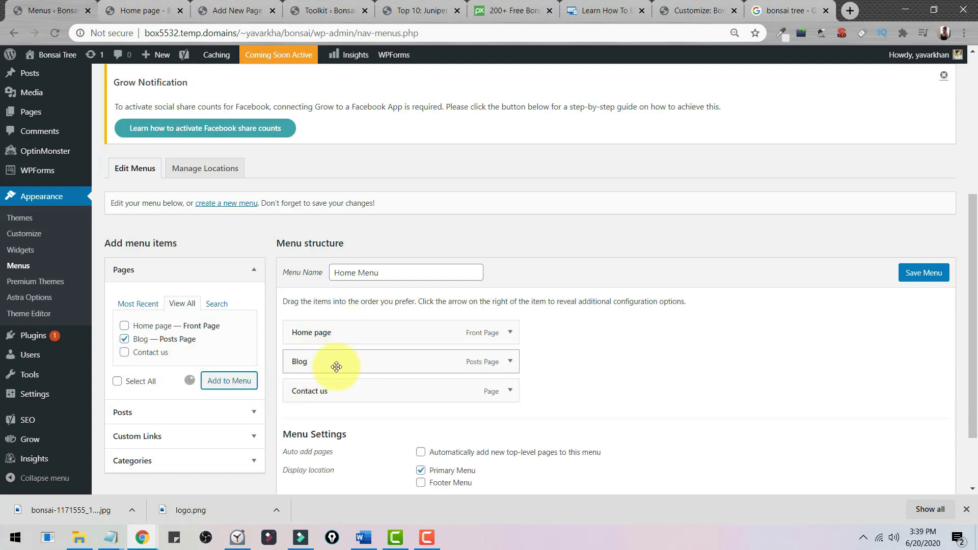
pyautogui.click(923, 273)
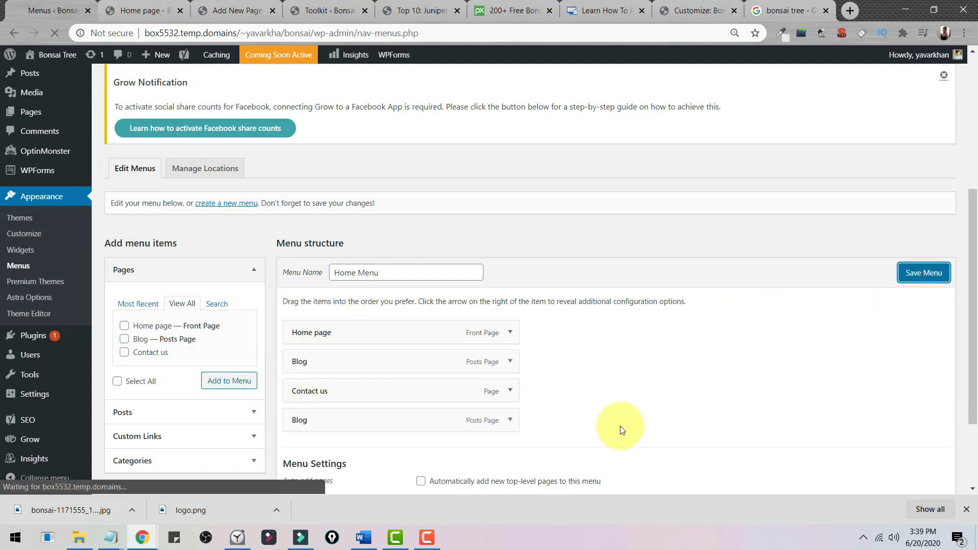
# Remove the duplicate Blog item below Contact us from the Home Menu and save the menu
pyautogui.click(511, 422)
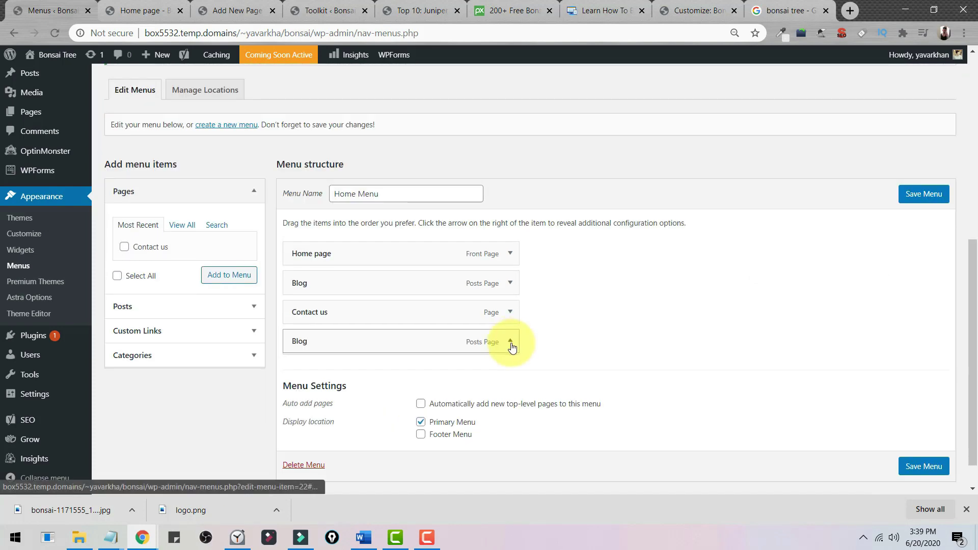
pyautogui.click(510, 342)
pyautogui.click(303, 445)
pyautogui.click(912, 196)
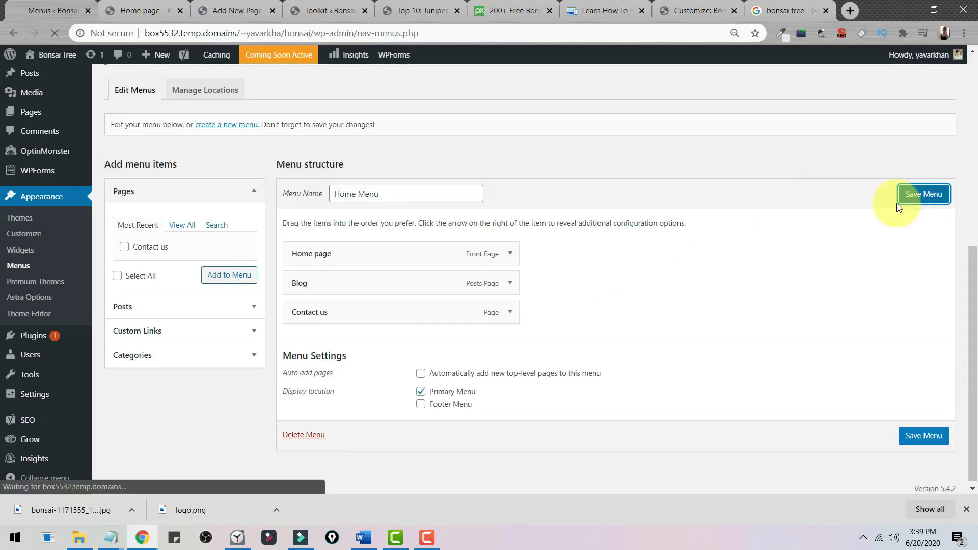
# Reload the live site, view the Blog page and return to the home page through the logo
pyautogui.click(149, 10)
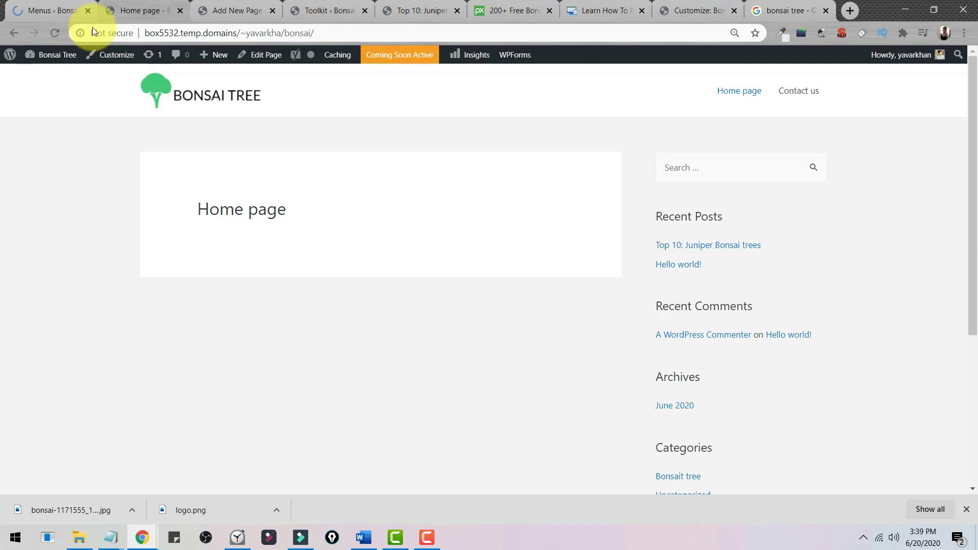
pyautogui.click(51, 33)
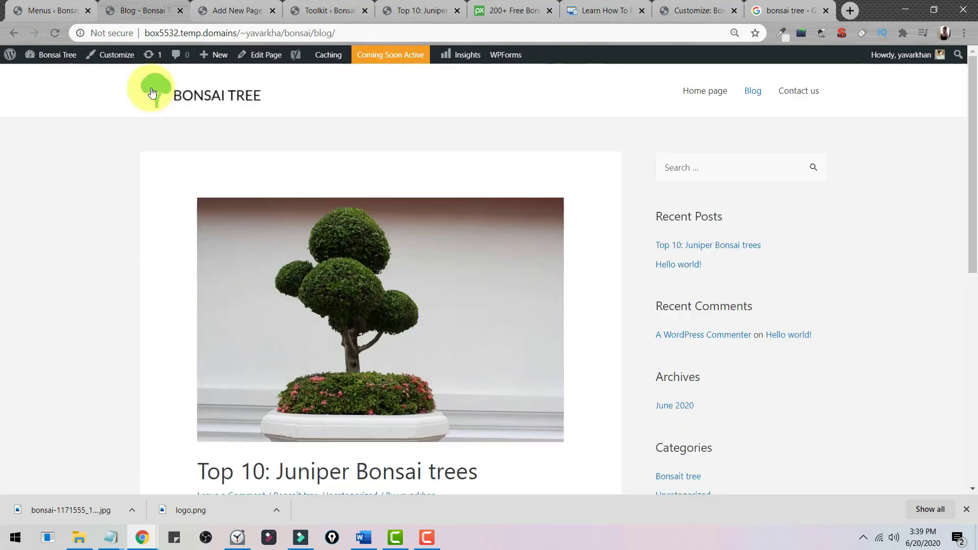
pyautogui.click(160, 95)
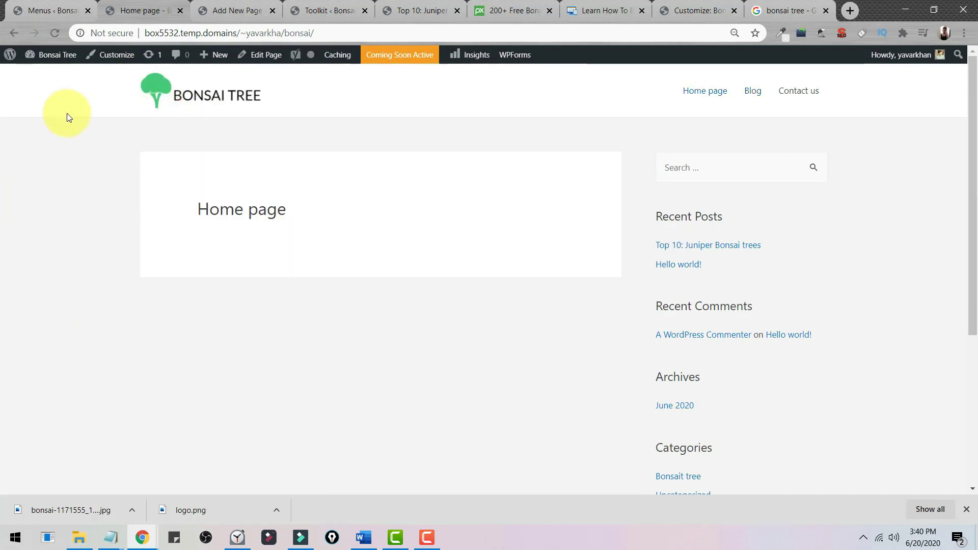
# Find the Elementor Page Builder plugin, install it and activate it
pyautogui.click(41, 10)
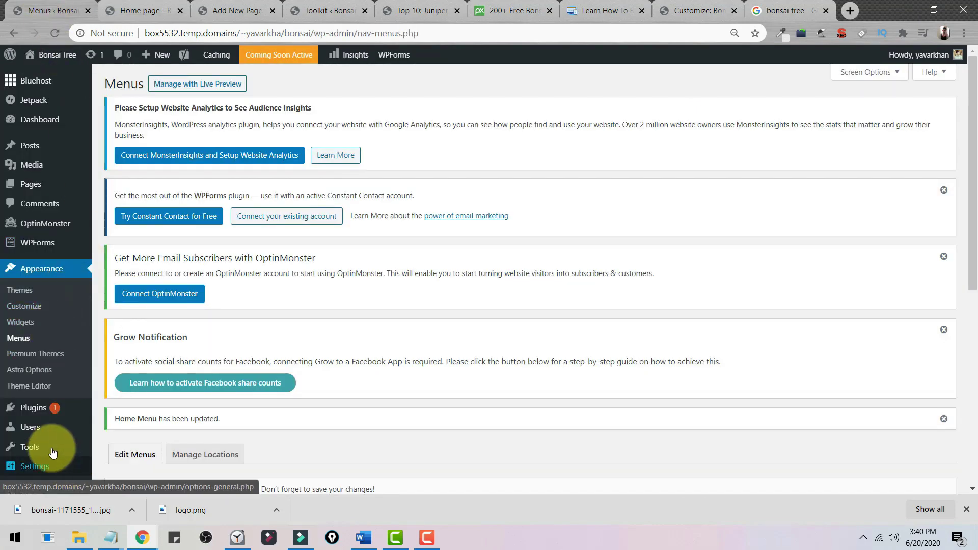
pyautogui.click(120, 427)
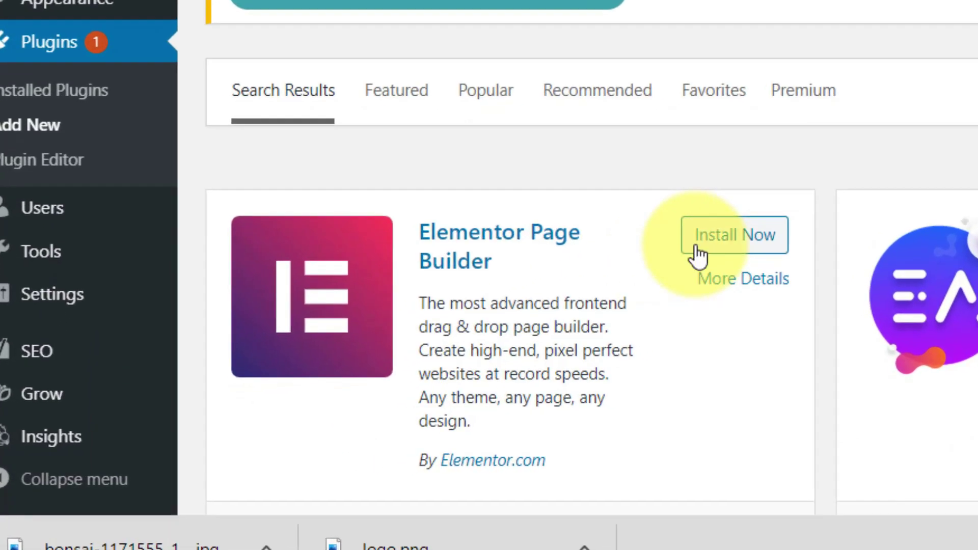
pyautogui.click(739, 240)
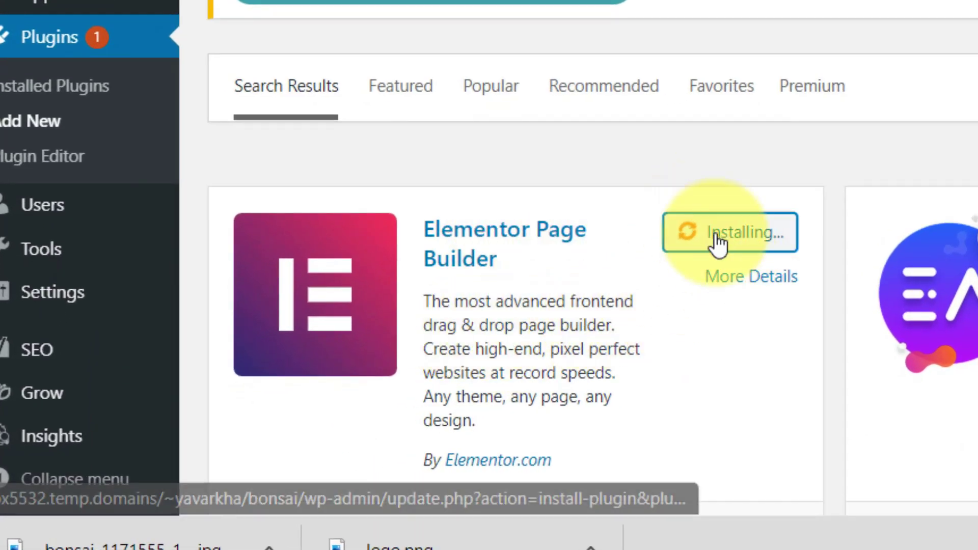
pyautogui.click(746, 236)
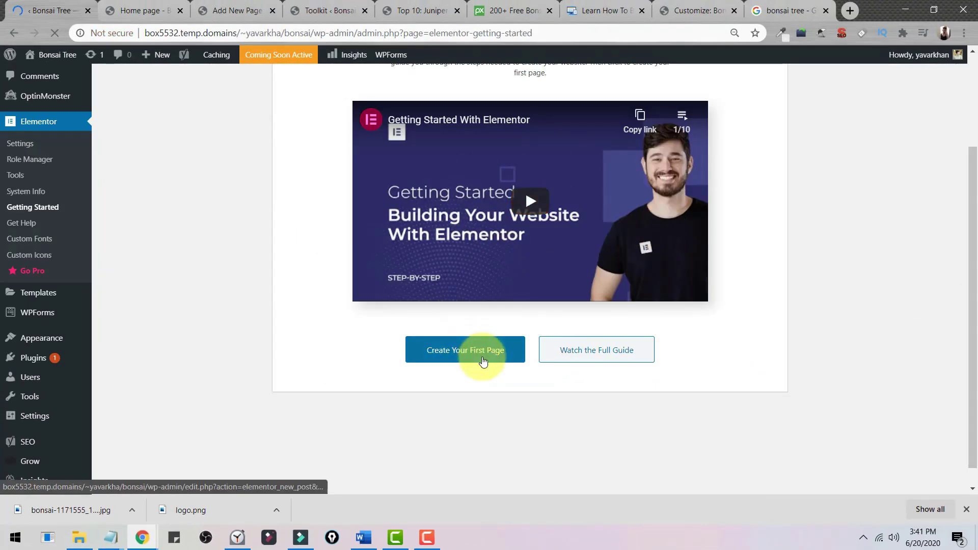
# Create a first page with Elementor and add a Heading widget to it
pyautogui.click(470, 359)
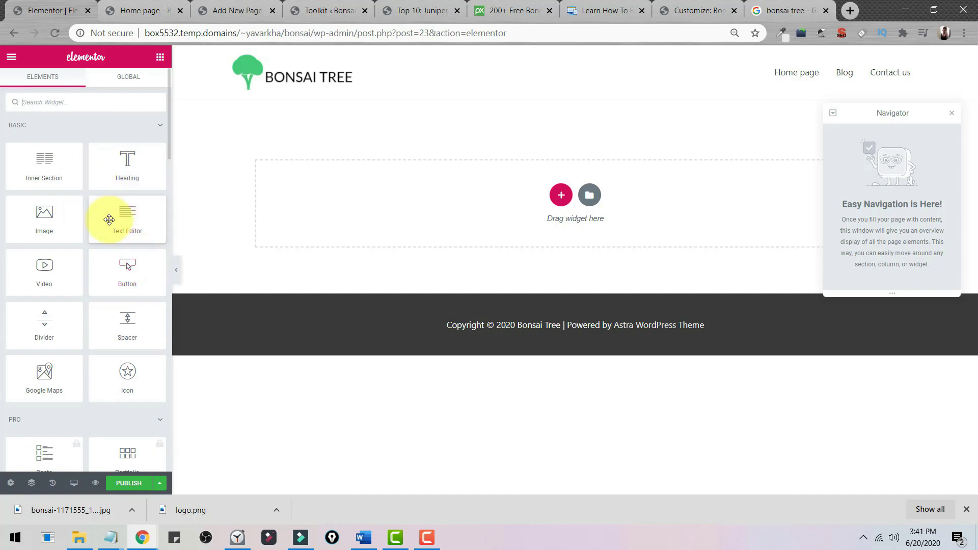
pyautogui.moveTo(125, 159); pyautogui.dragTo(540, 196)
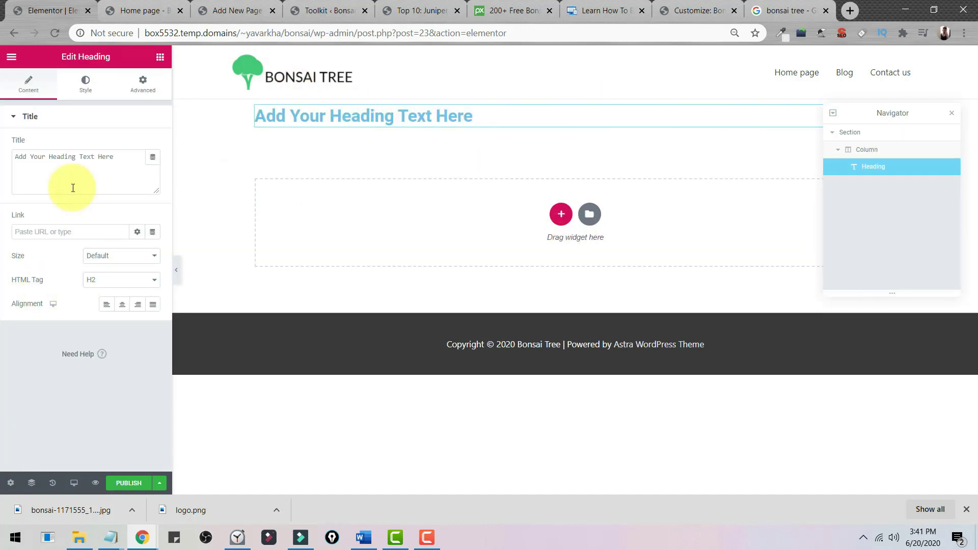
# Search the widgets for "slid" and add an Image Carousel in a new section below the heading
pyautogui.click(158, 57)
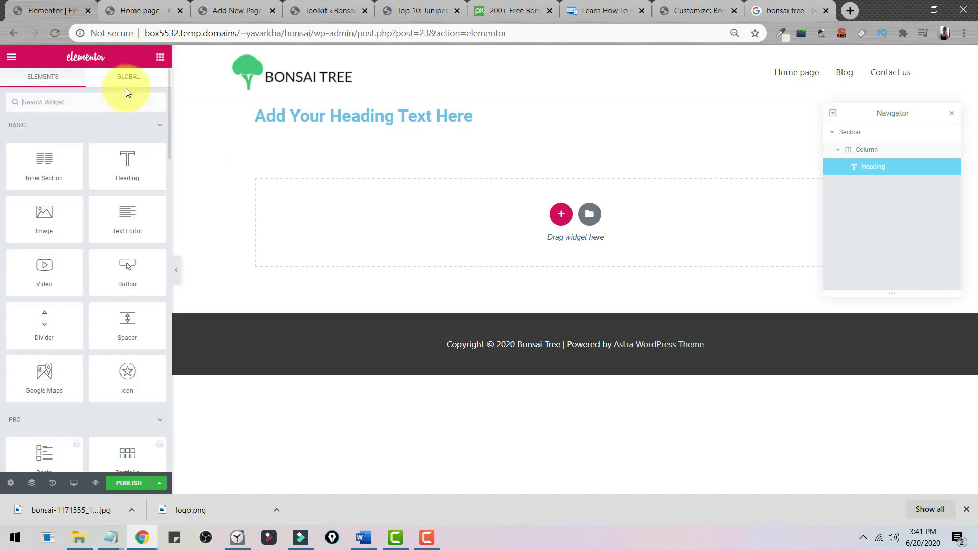
pyautogui.click(96, 113)
pyautogui.write('slid')
pyautogui.moveTo(127, 145); pyautogui.dragTo(444, 116)
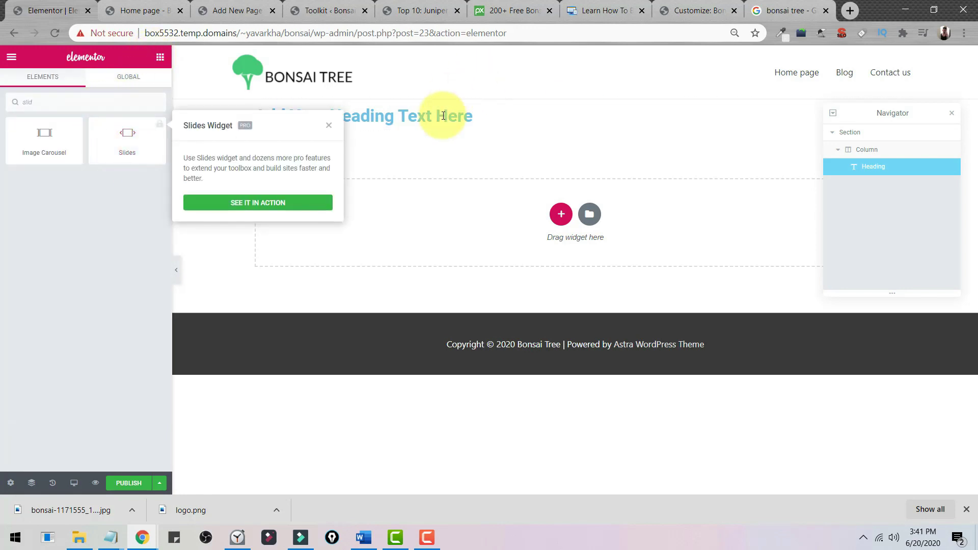
pyautogui.click(34, 135)
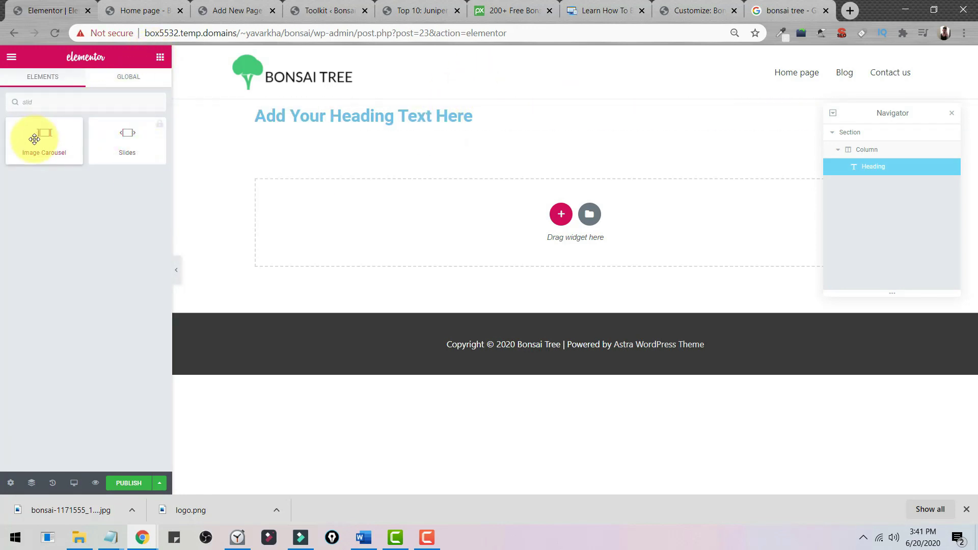
pyautogui.moveTo(35, 139); pyautogui.dragTo(436, 209)
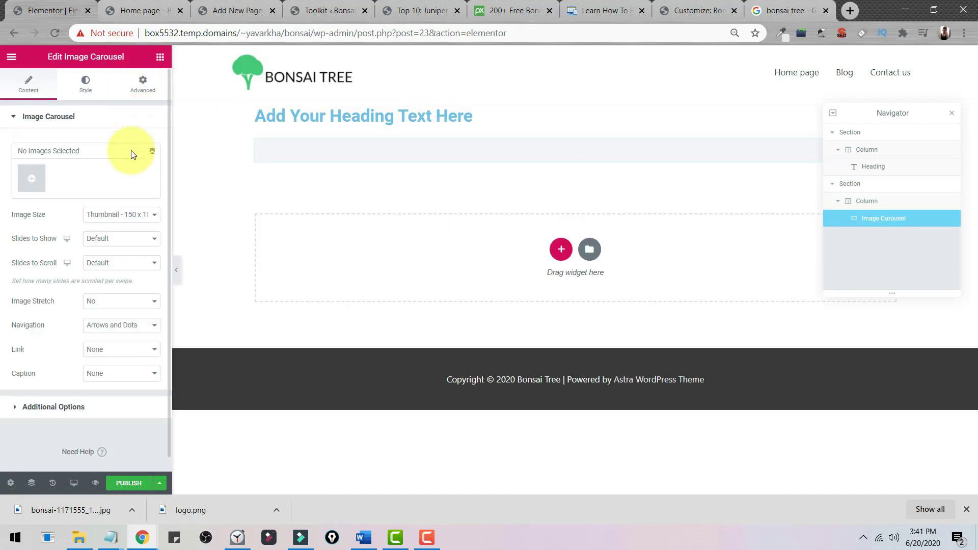
# Add a four-column section below the carousel, and insert the "Product – App" page template from the library
pyautogui.click(561, 249)
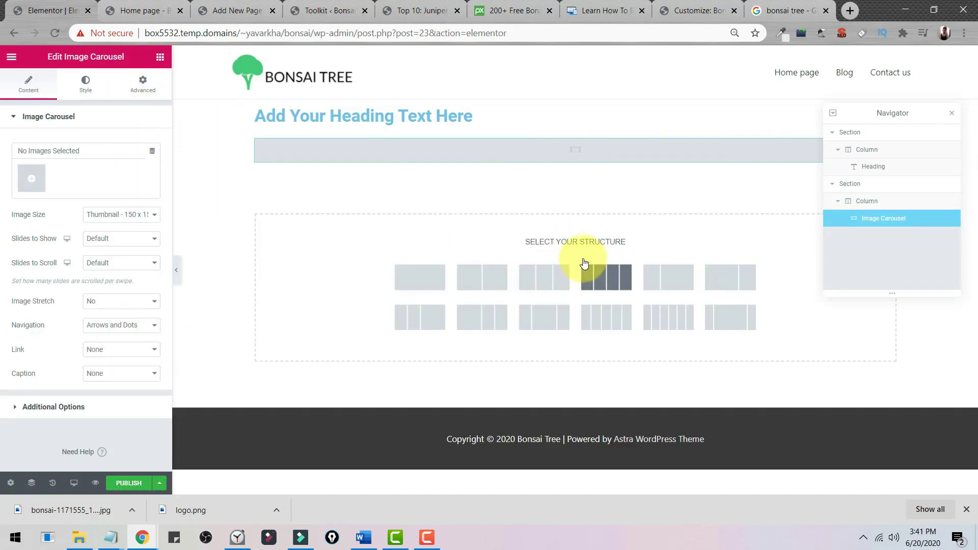
pyautogui.click(584, 263)
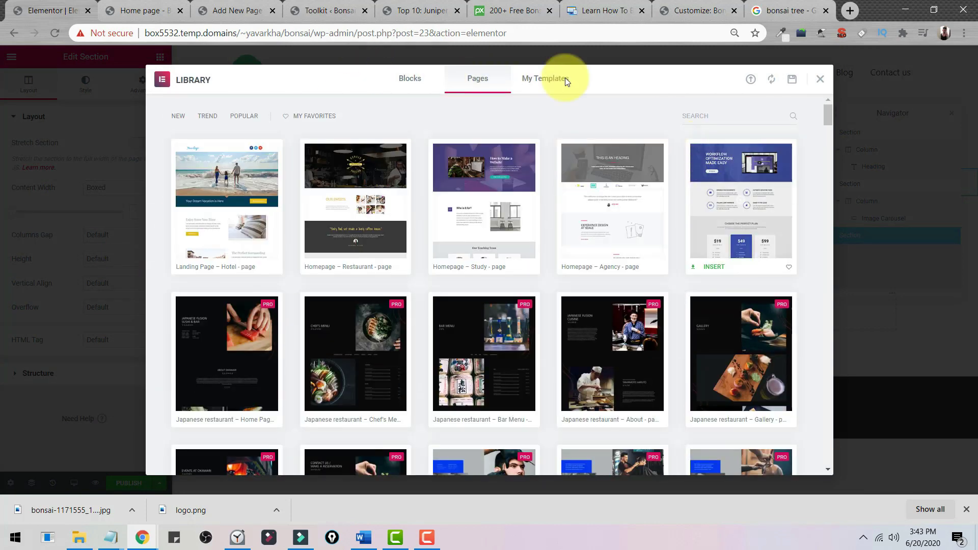
pyautogui.moveTo(574, 197)
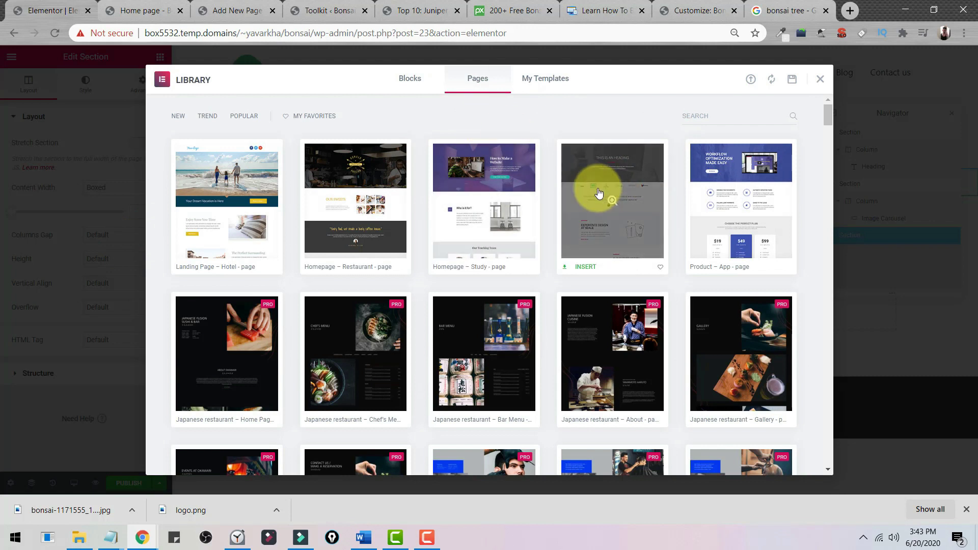
pyautogui.moveTo(732, 212)
pyautogui.click(717, 186)
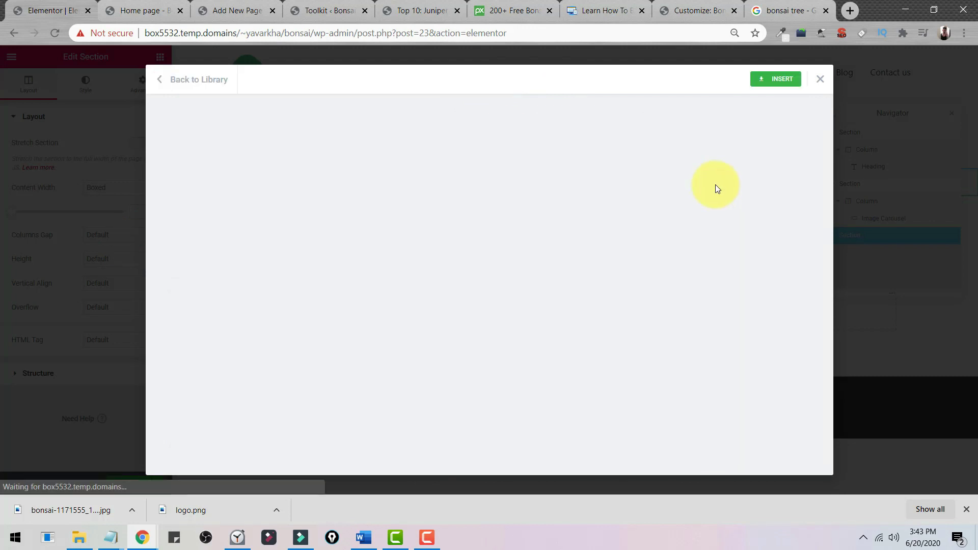
pyautogui.click(782, 80)
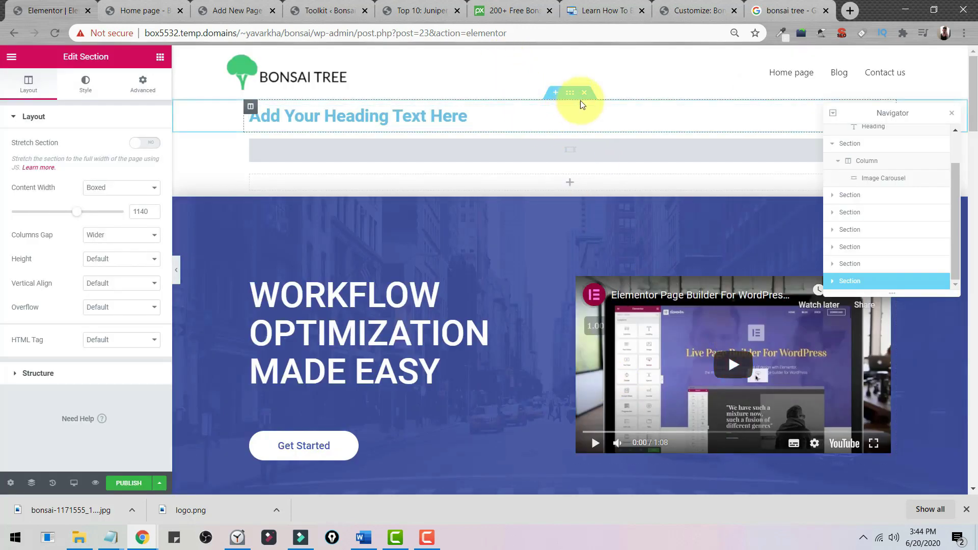
# Delete the placeholder heading section and the image carousel section above the inserted template
pyautogui.click(585, 92)
pyautogui.click(584, 92)
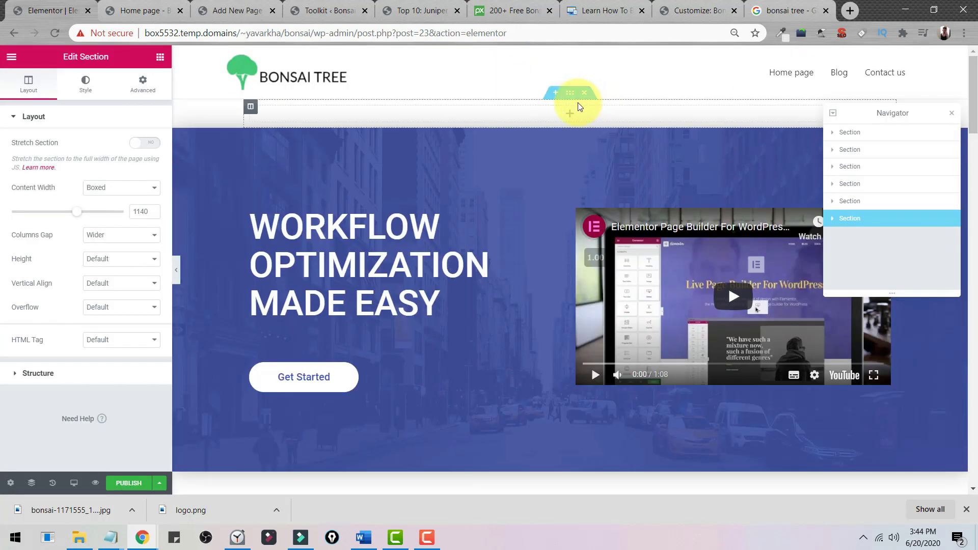
# Replace the hero heading text with "Learn about Bonsai Trees" and select the Get Started button below it
pyautogui.click(435, 264)
pyautogui.tripleClick(435, 263)
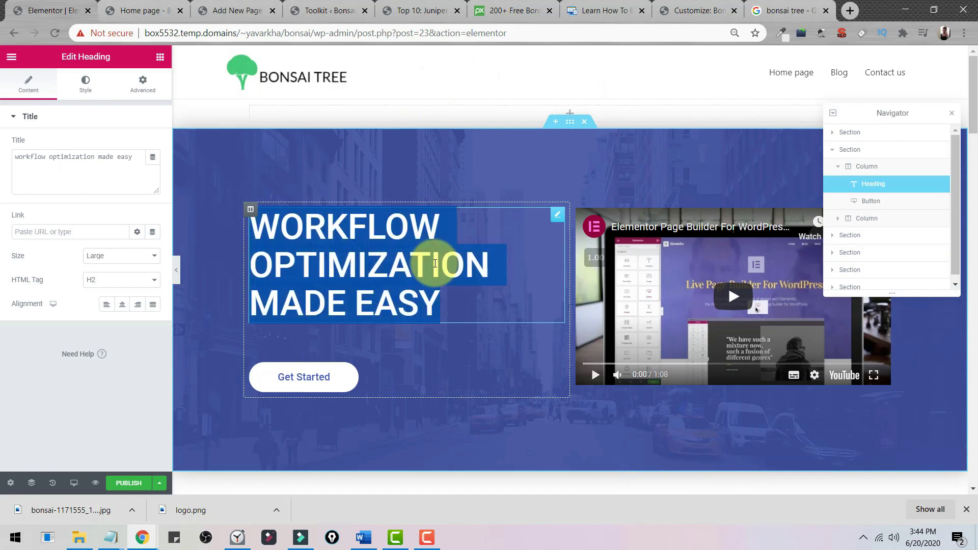
pyautogui.write('Learn')
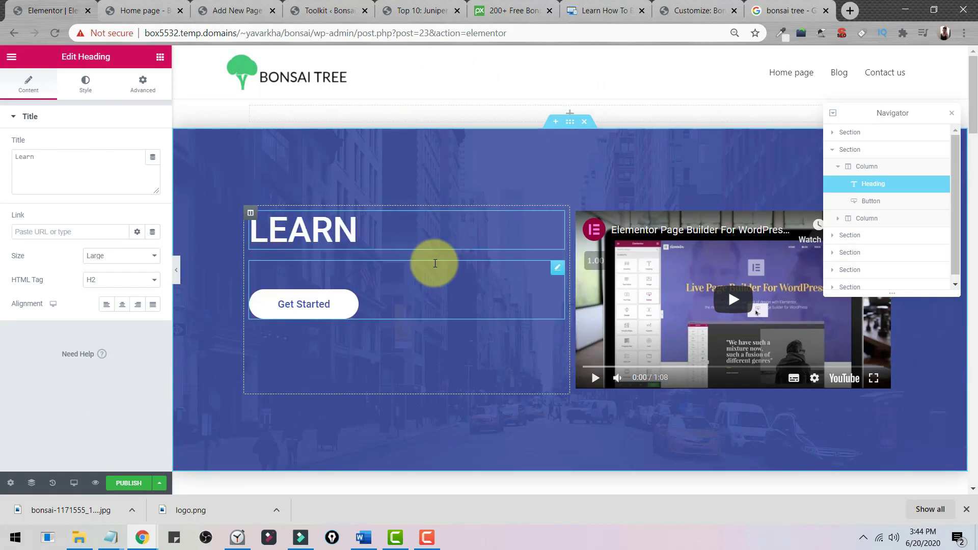
pyautogui.write(' about bonsai trees')
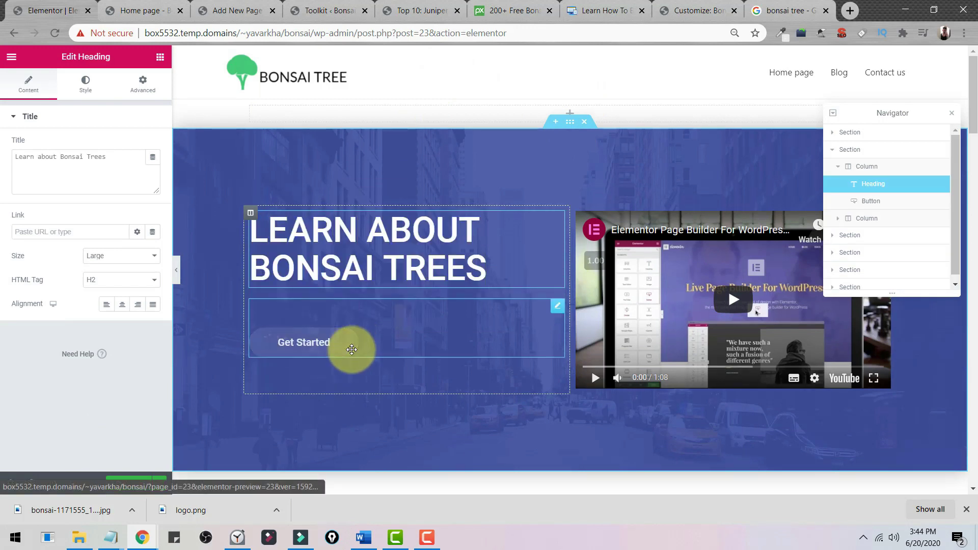
pyautogui.click(318, 339)
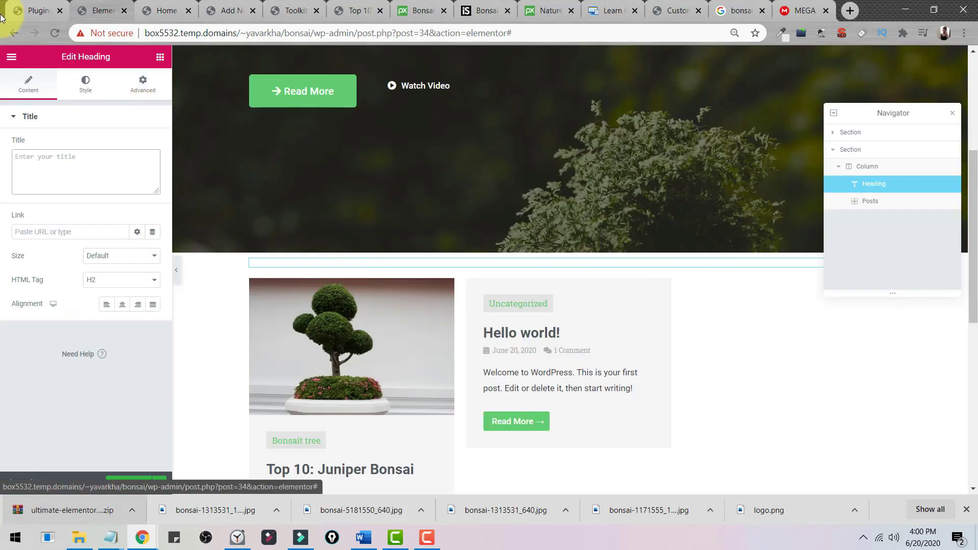
# Set the title of the heading above the posts grid to "RECENT POST" and center it
pyautogui.click(81, 164)
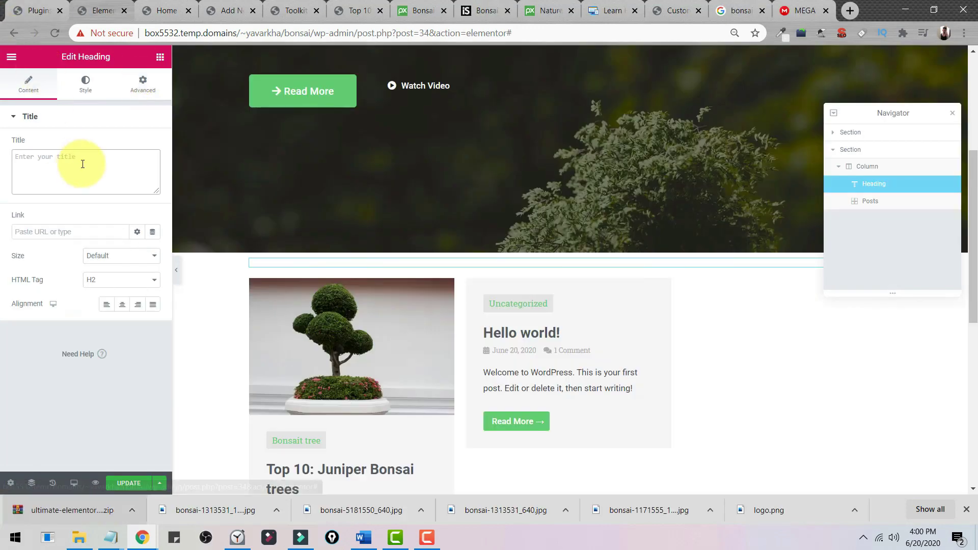
pyautogui.write('RECENT POST')
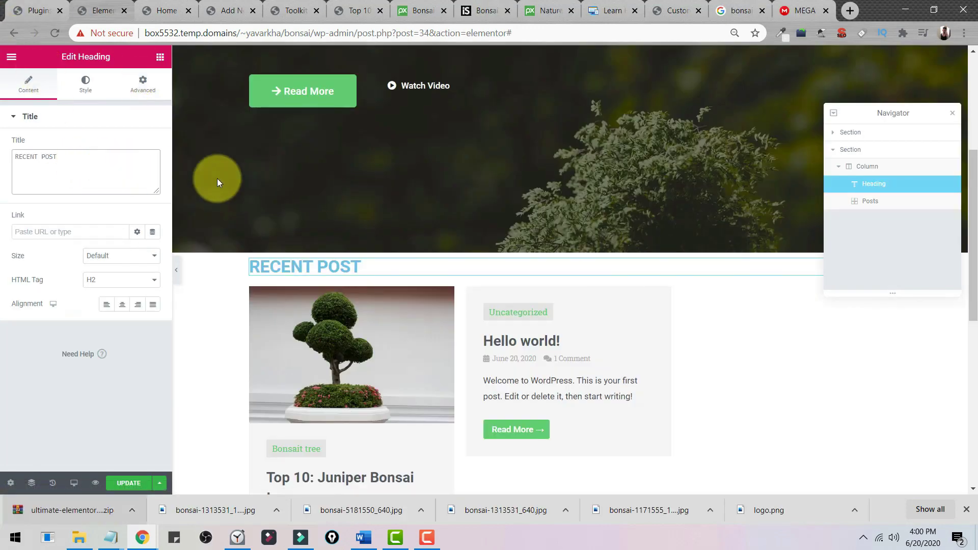
pyautogui.click(122, 305)
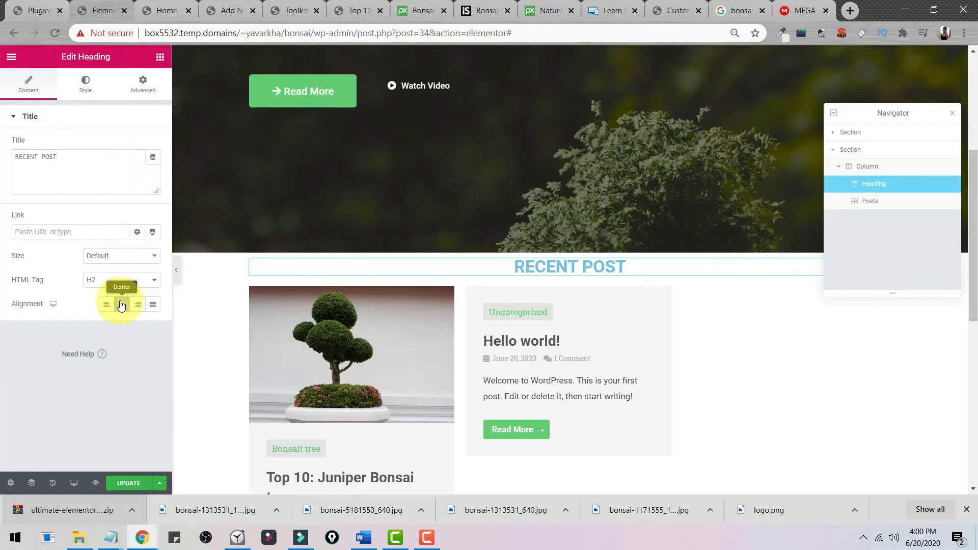
# Set the "RECENT POST" heading's text color to black (#000000) and update the page
pyautogui.click(86, 83)
pyautogui.click(137, 147)
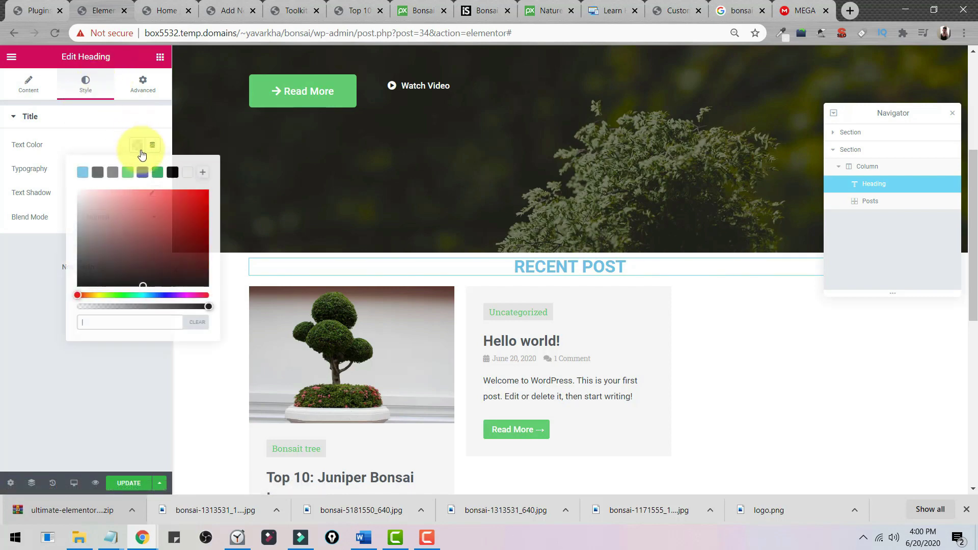
pyautogui.click(172, 174)
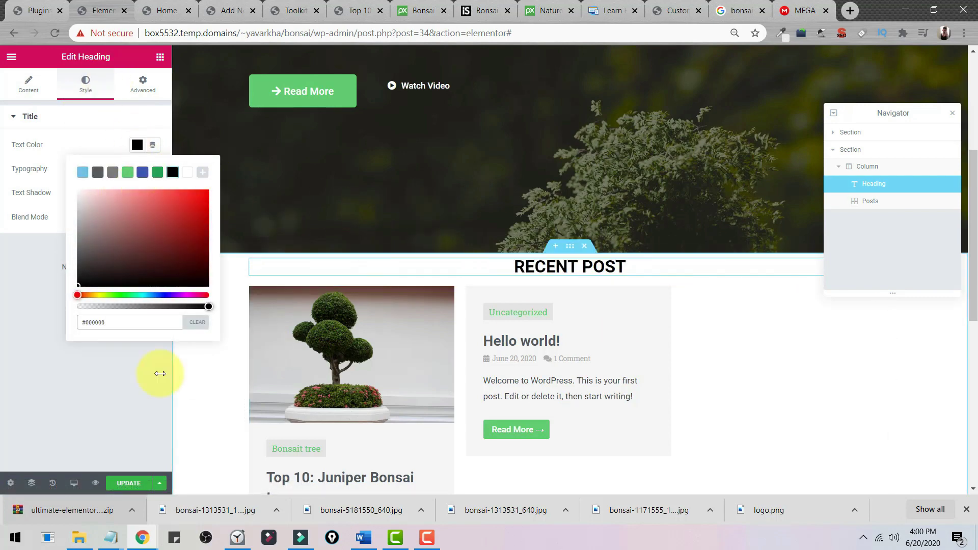
pyautogui.click(76, 379)
pyautogui.scroll(-7, 448, 389)
pyautogui.scroll(7, 427, 344)
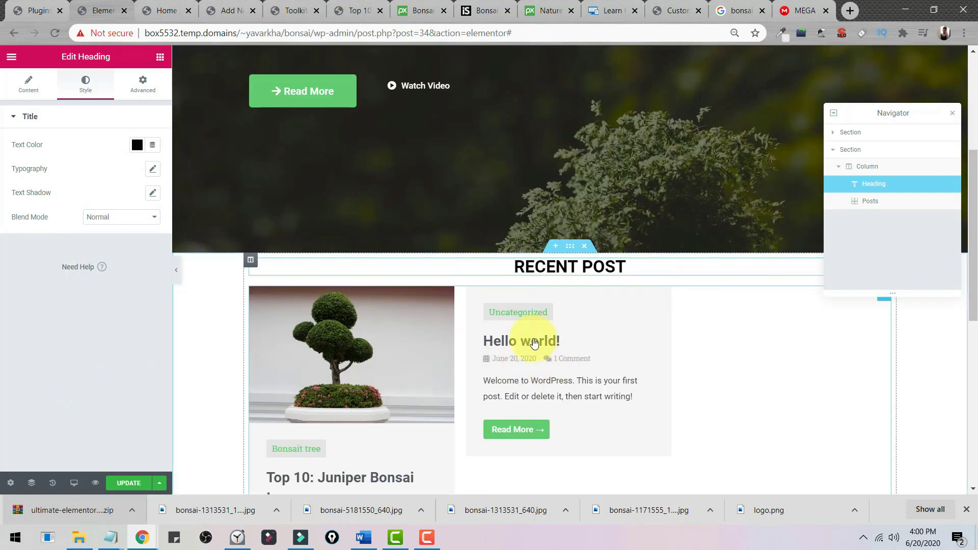
pyautogui.scroll(5, 552, 442)
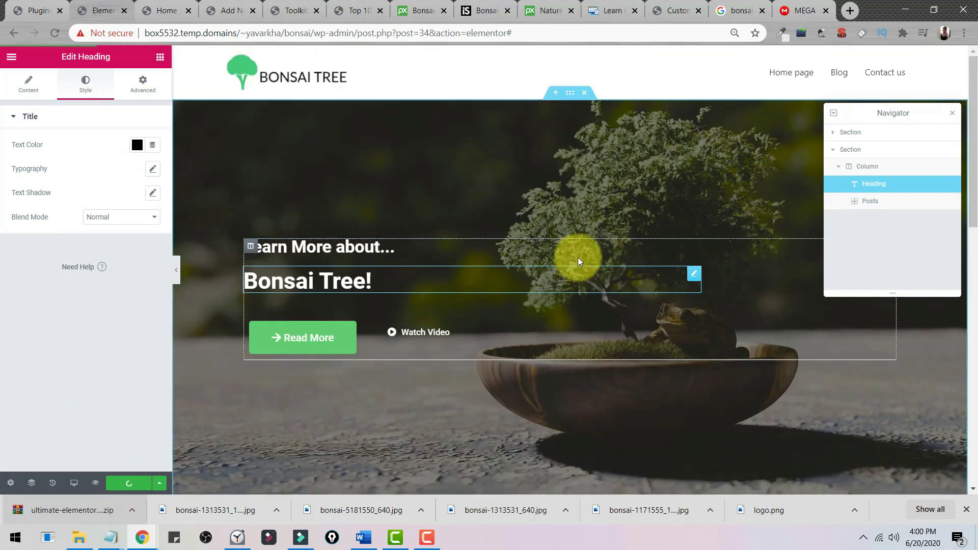